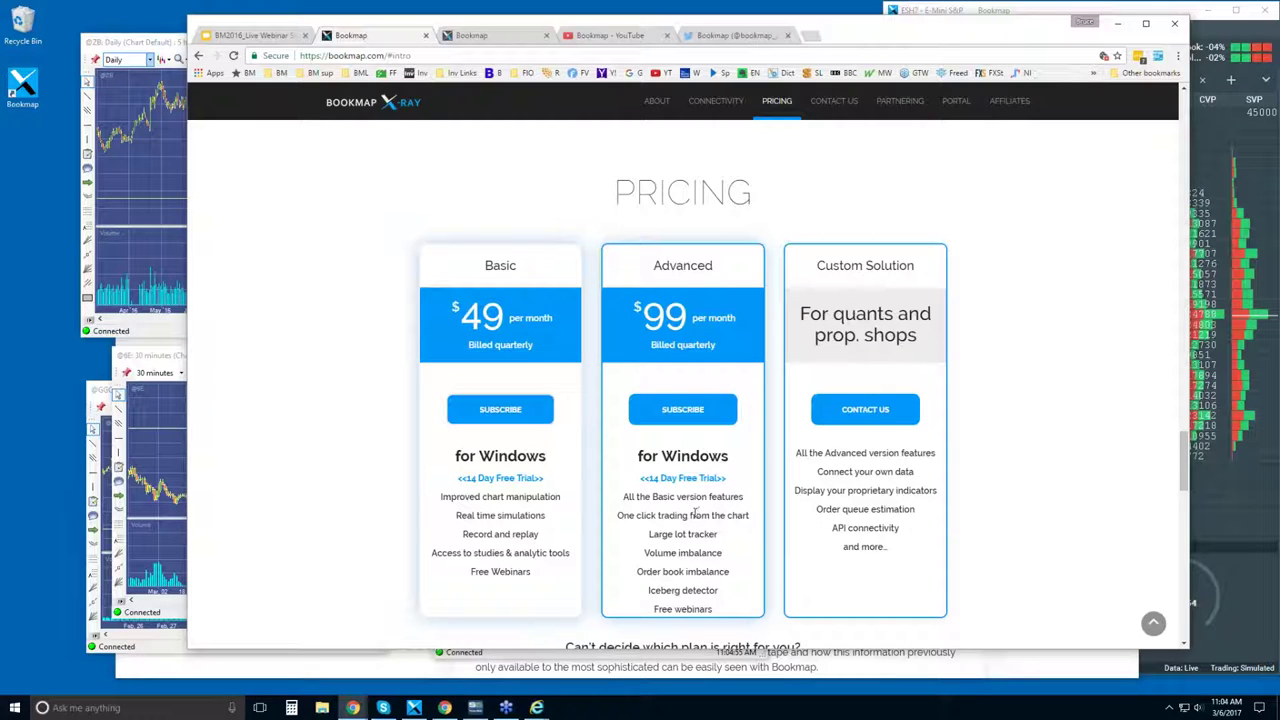
Step: Highlight the Advanced plan's features from one click trading to the iceberg detector on the pricing page, and clear the highlight
left_click_drag(628, 516, 740, 590)
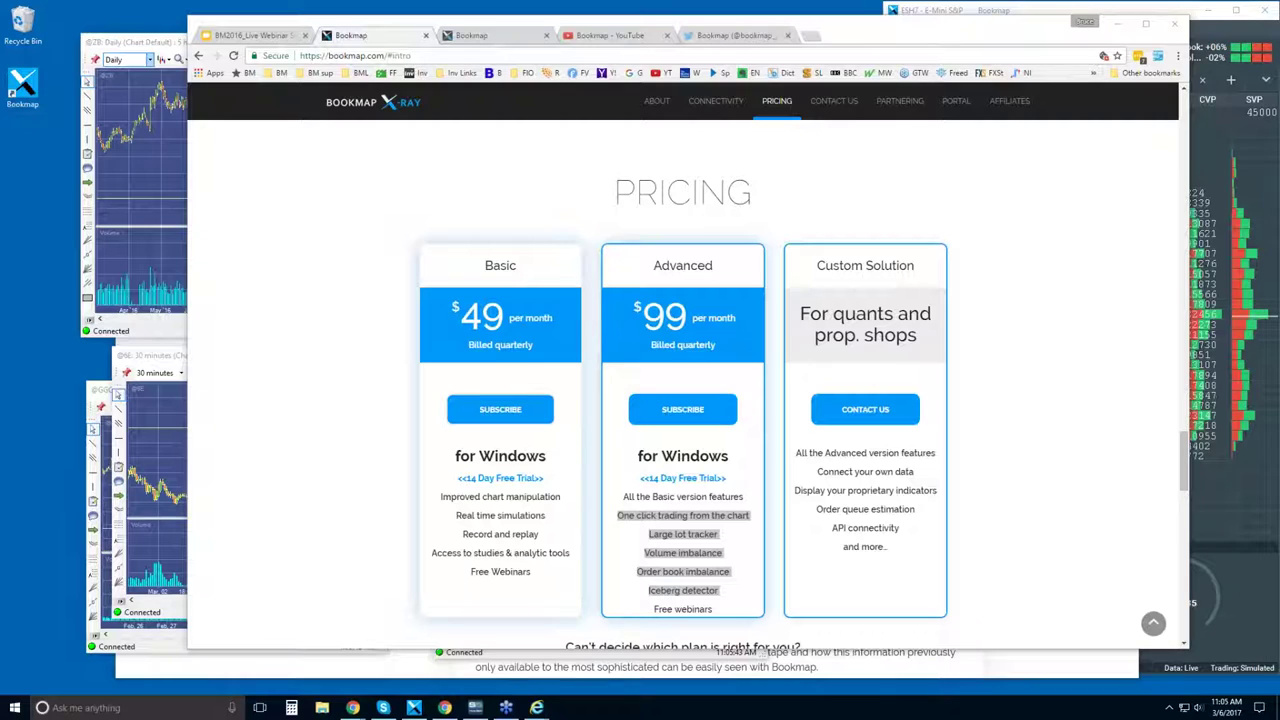
left_click(1041, 406)
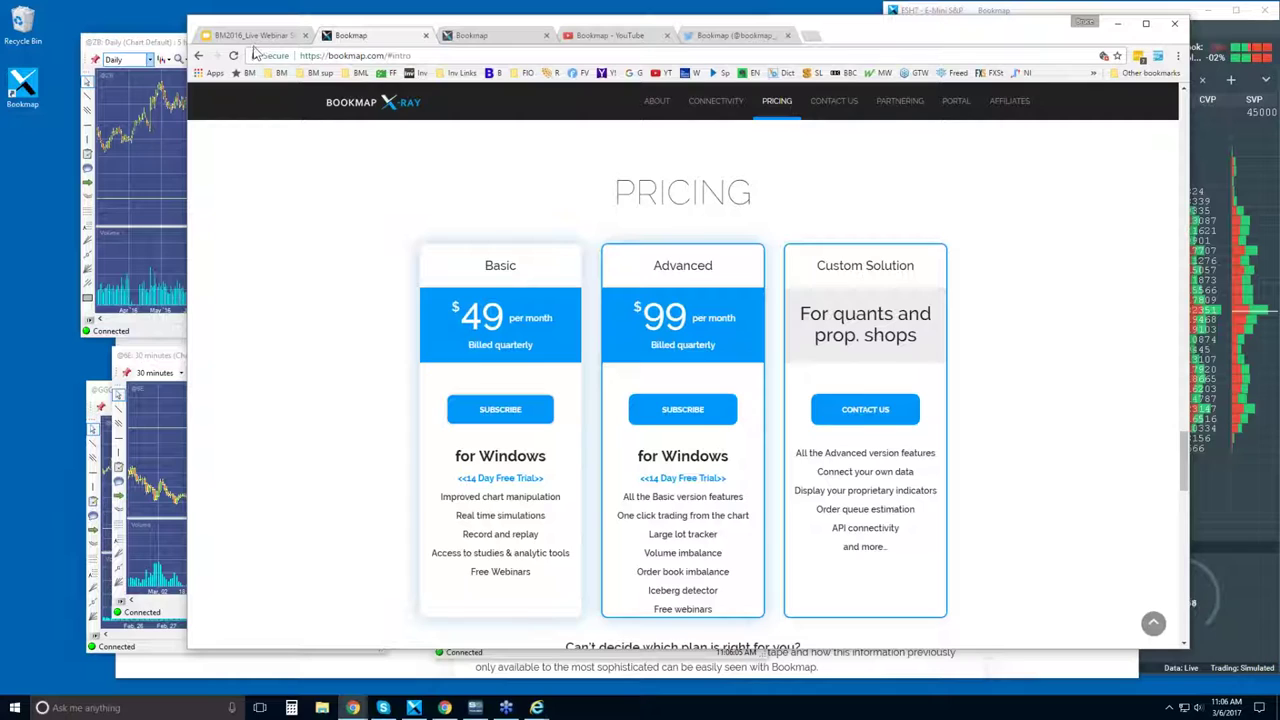
Step: Switch to the Internet Explorer window showing the Bookmap portal's Education page and highlight the recorded webinars line
left_click(413, 708)
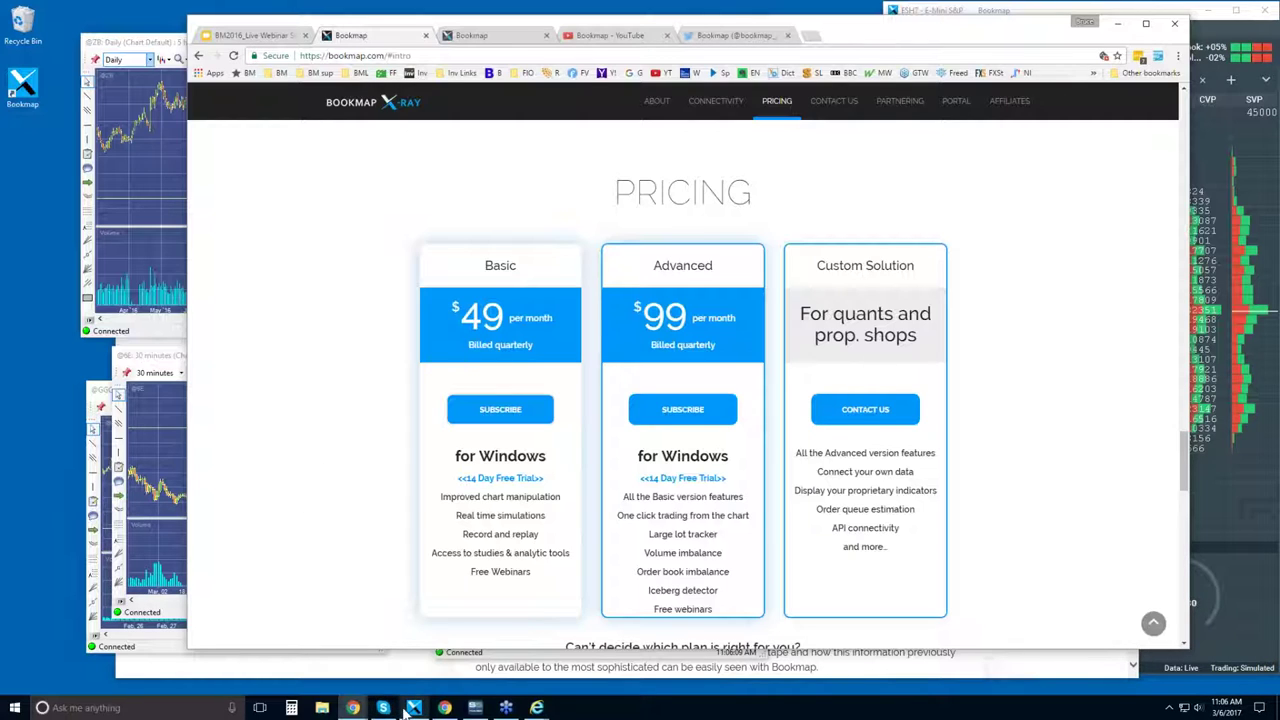
mouse_move(538, 708)
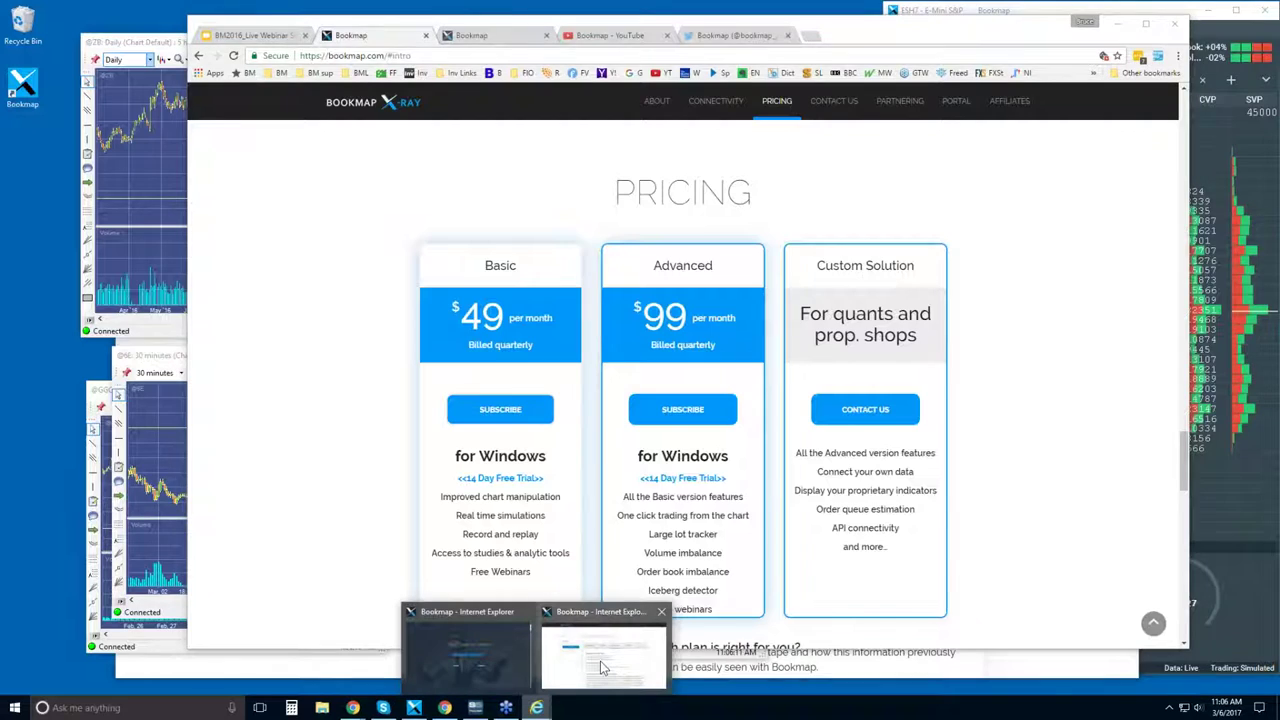
left_click(600, 661)
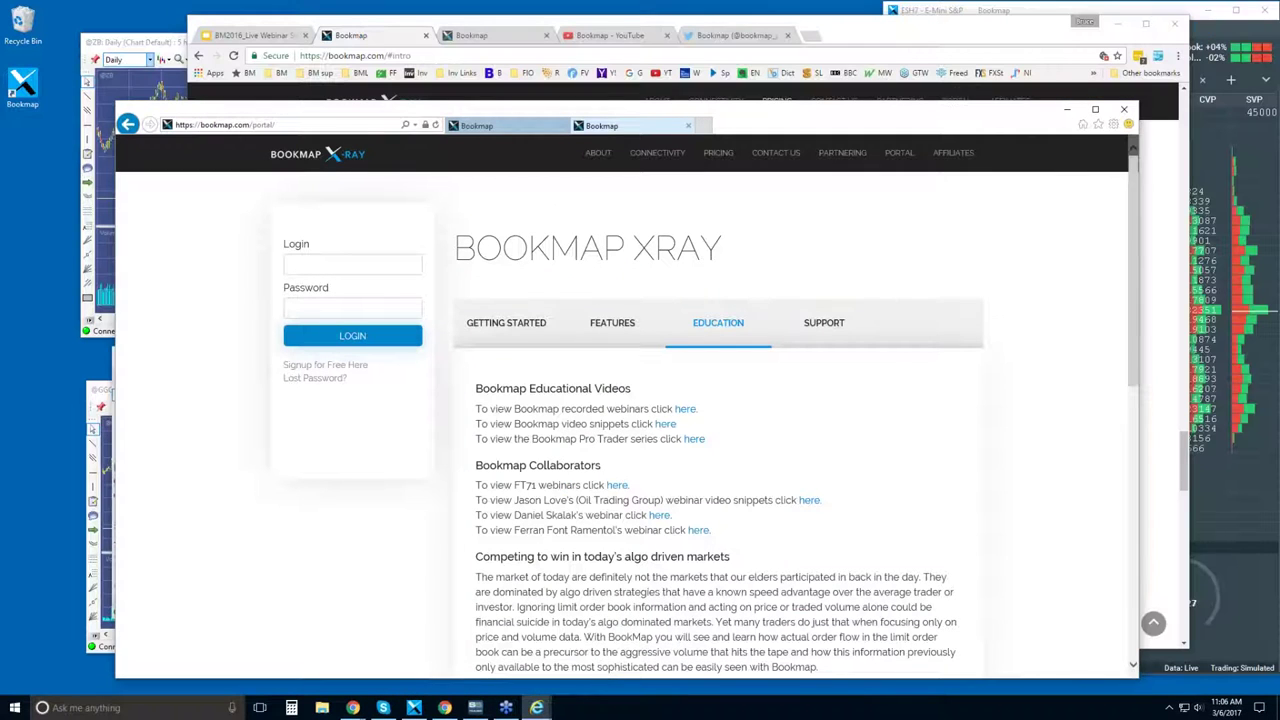
left_click(498, 127)
left_click(634, 129)
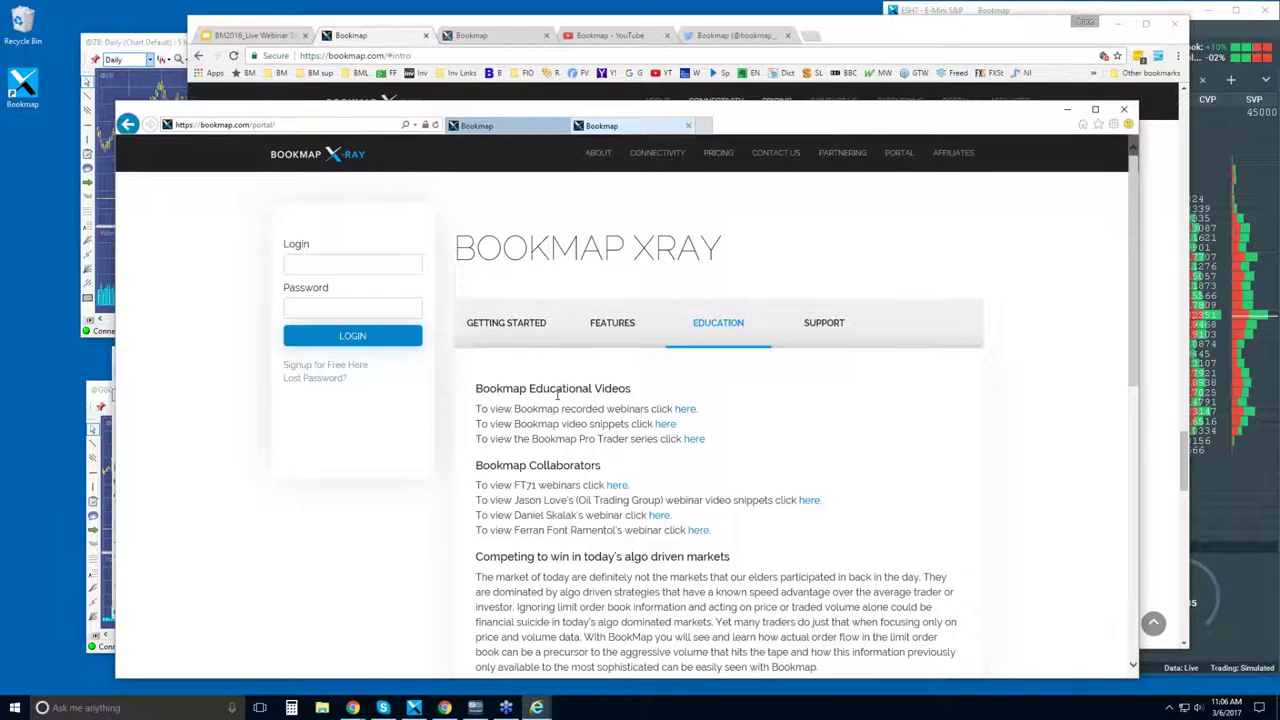
left_click_drag(598, 410, 678, 410)
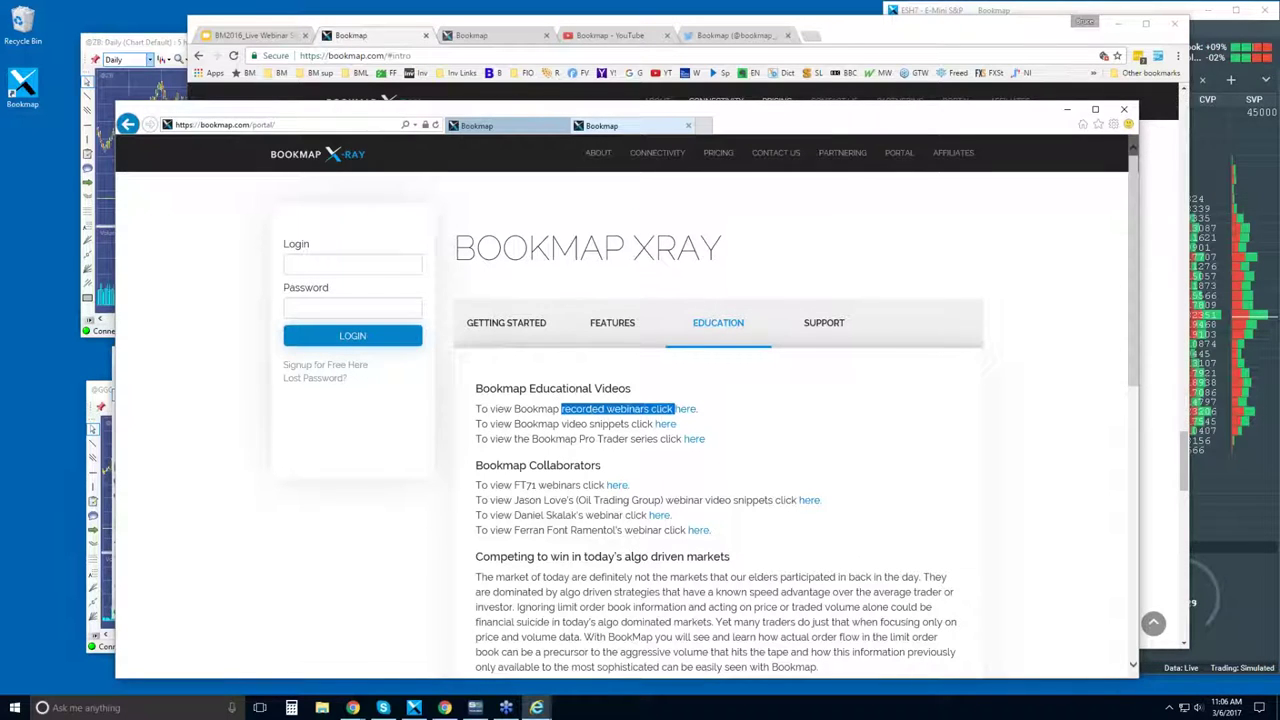
left_click(808, 436)
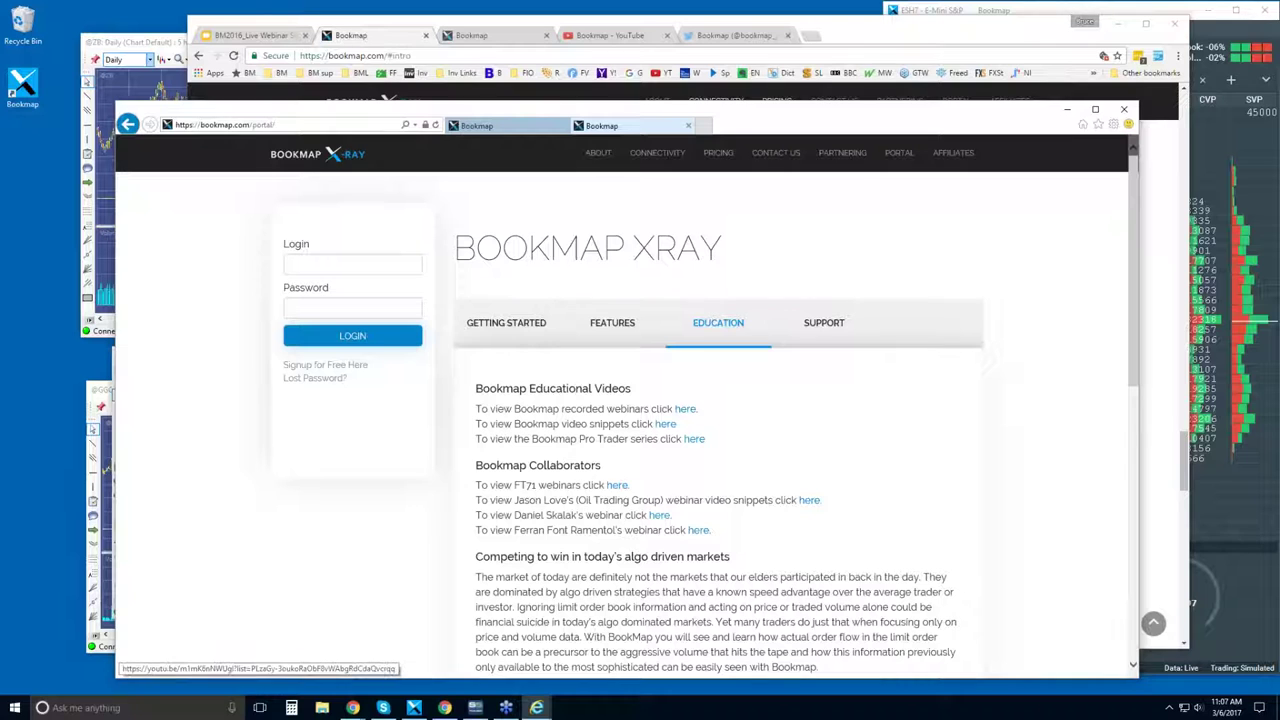
Step: From the Bookmap YouTube channel's playlists in Chrome, open "Bookmap Order Flow video snippets" and pause its first video
left_click(660, 516)
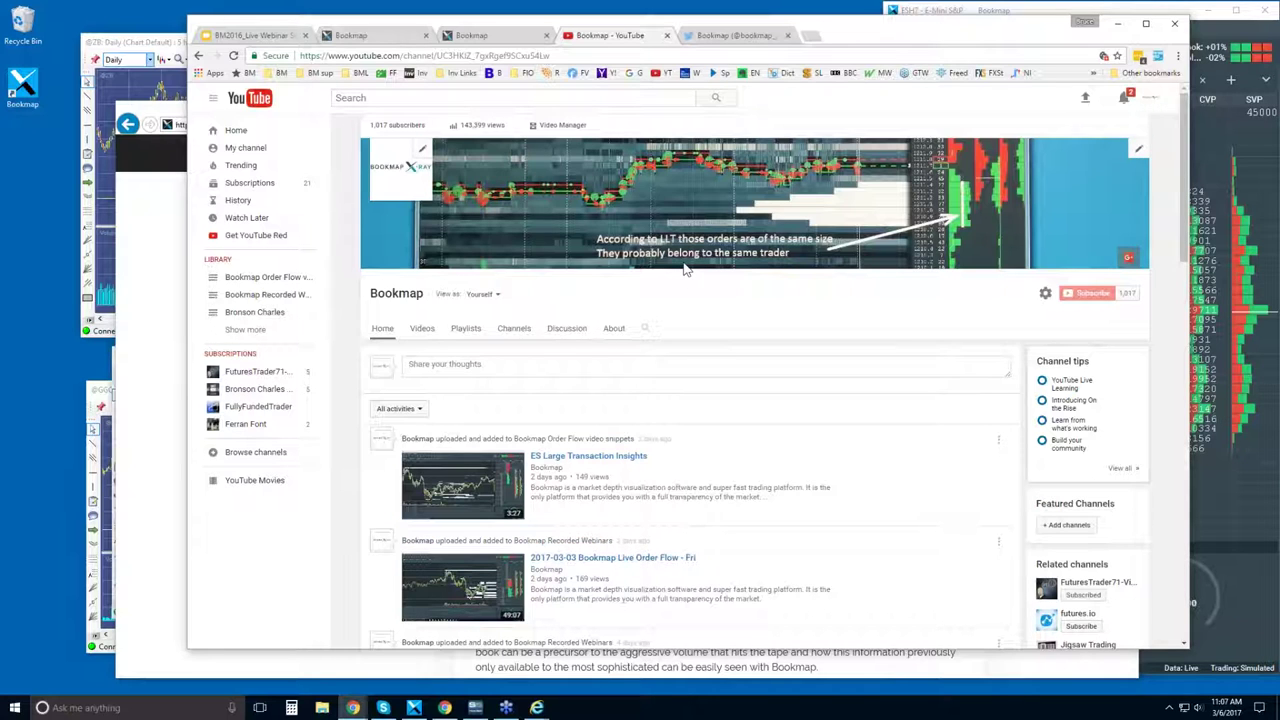
left_click(470, 331)
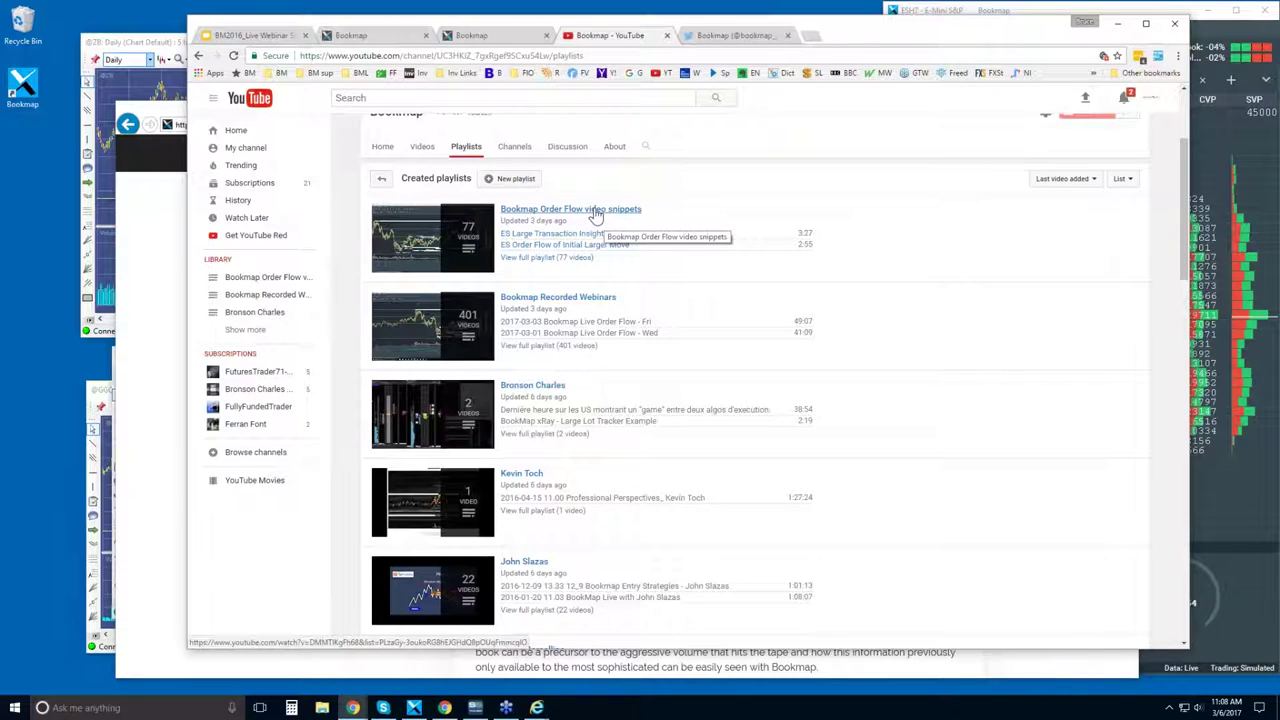
left_click(594, 213)
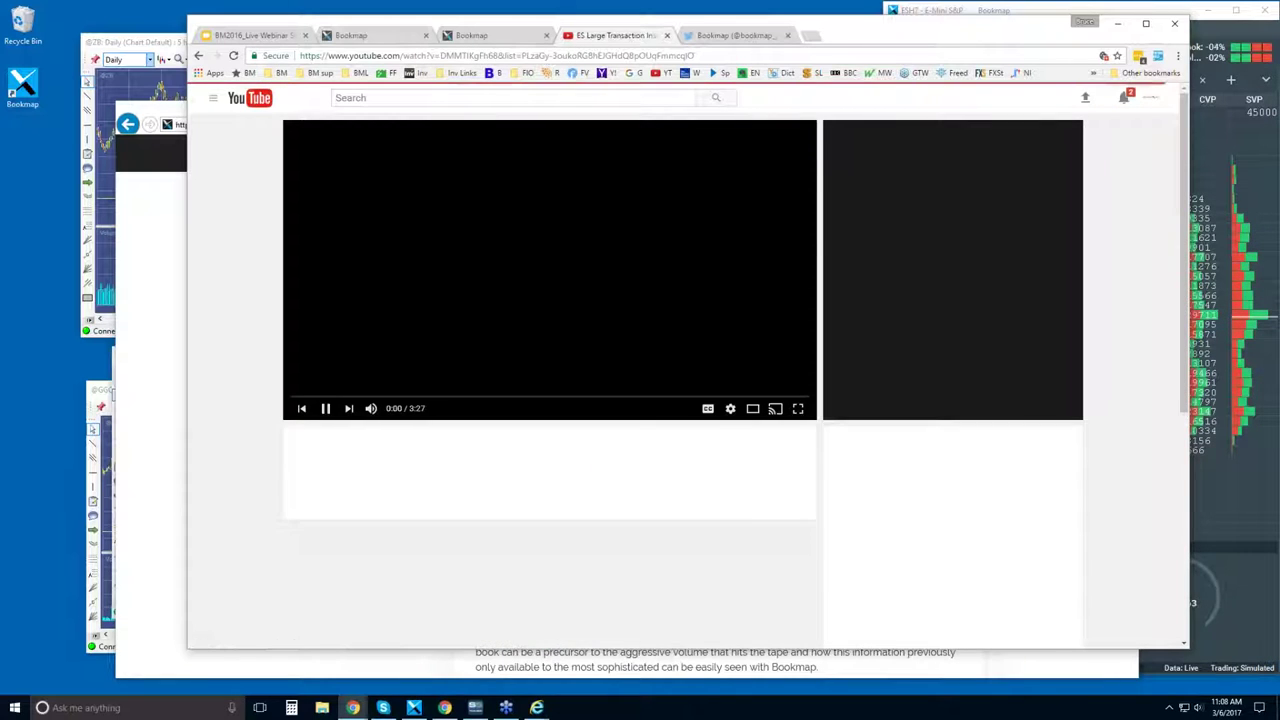
left_click(325, 408)
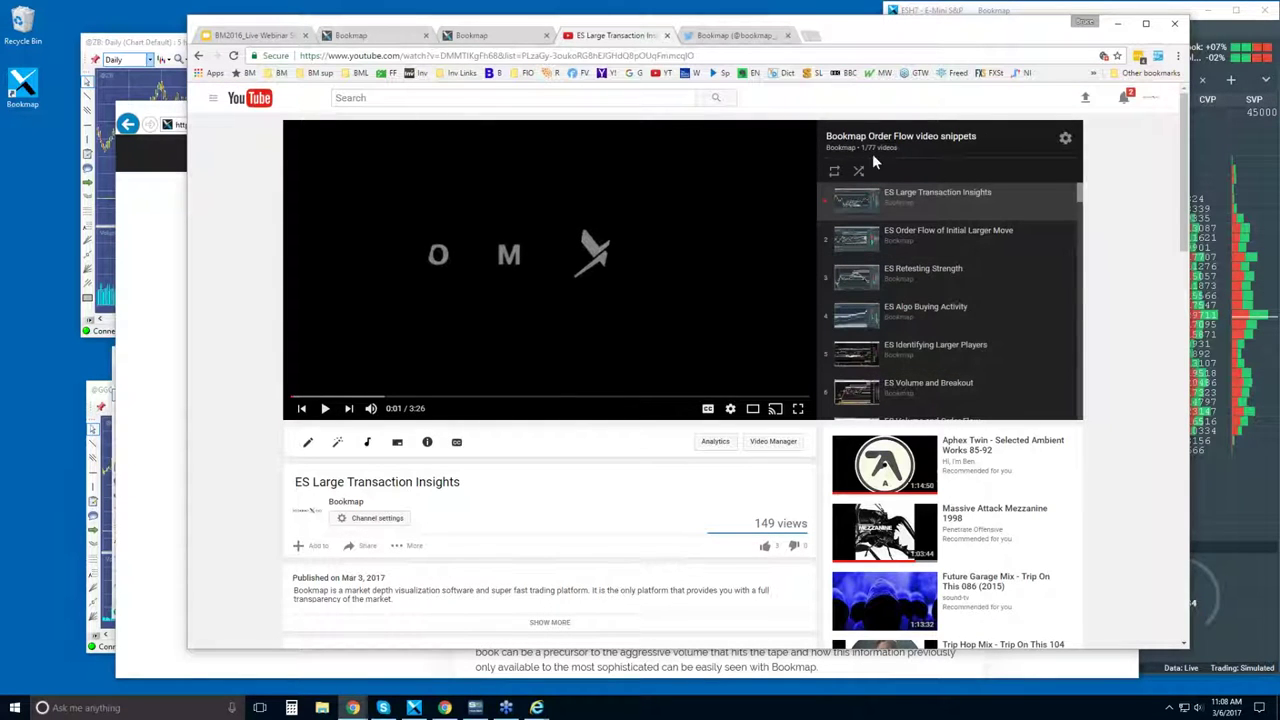
left_click_drag(1078, 198, 1088, 170)
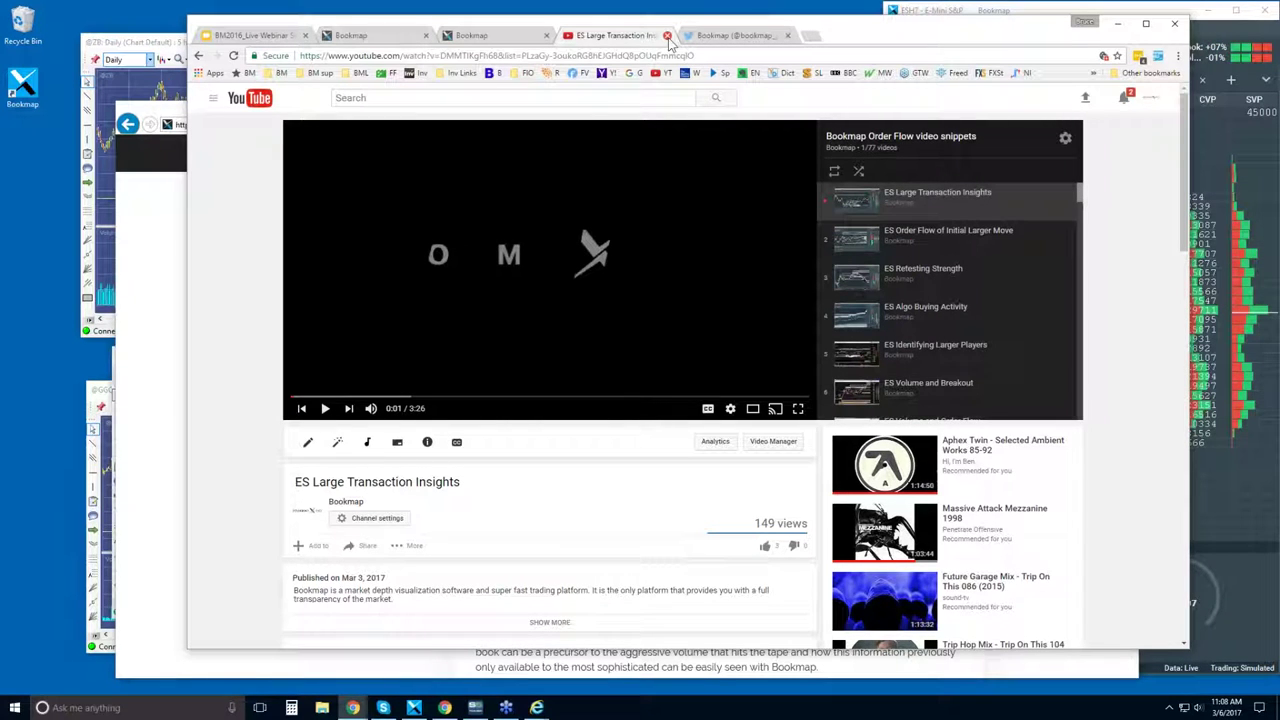
Step: Go back to the channel's playlists and look through them down to "Traders Using Bookmap" and "Bookmap xRay - Intro"
left_click(198, 55)
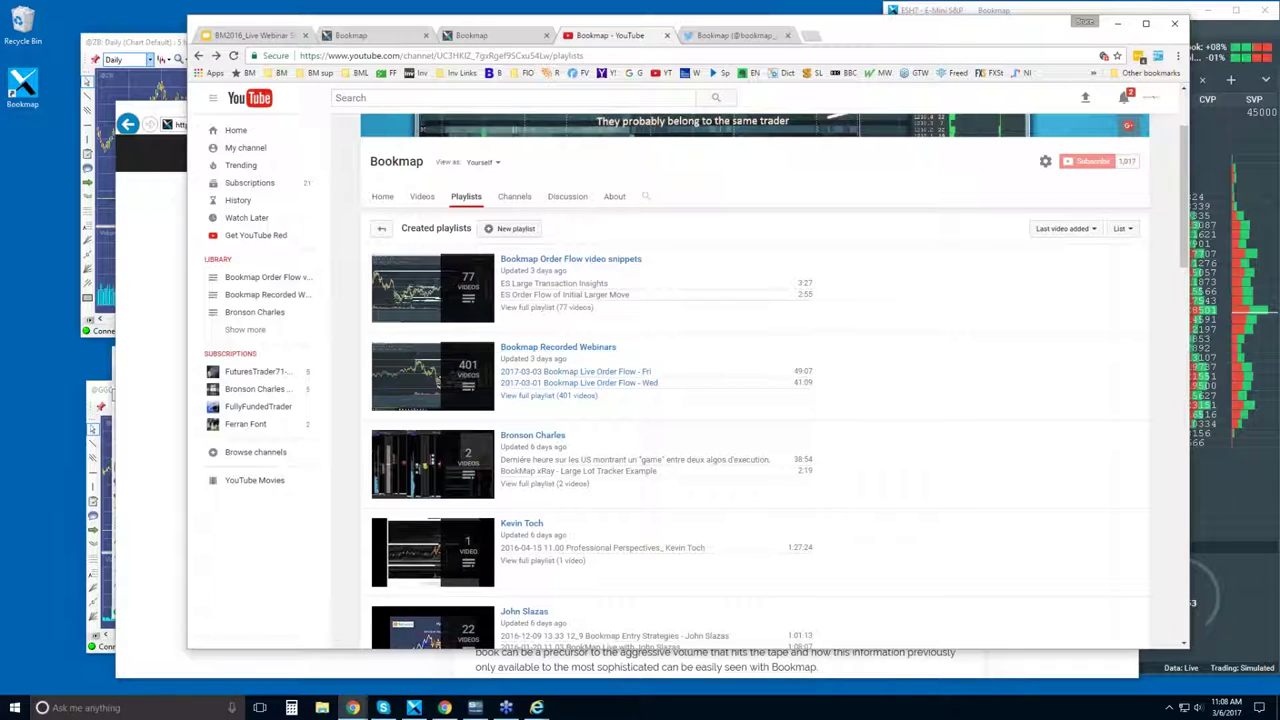
left_click_drag(1189, 158, 1168, 294)
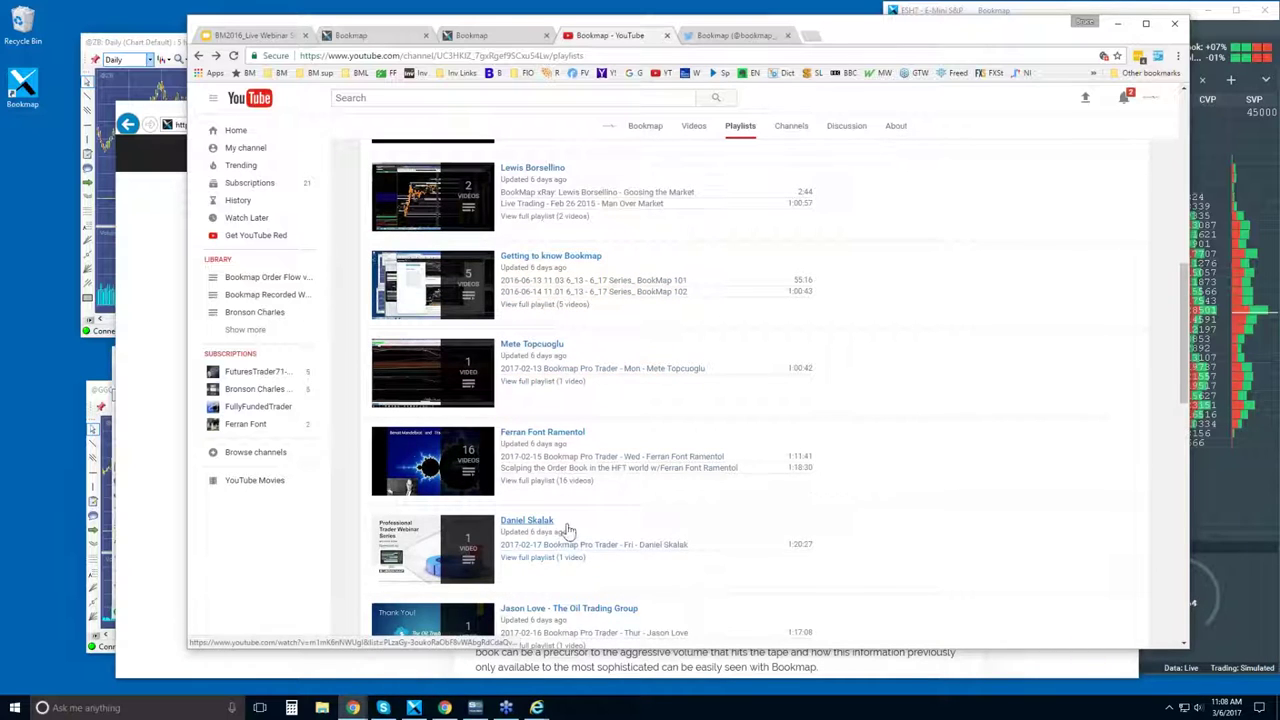
scroll(567, 530, "down", 3)
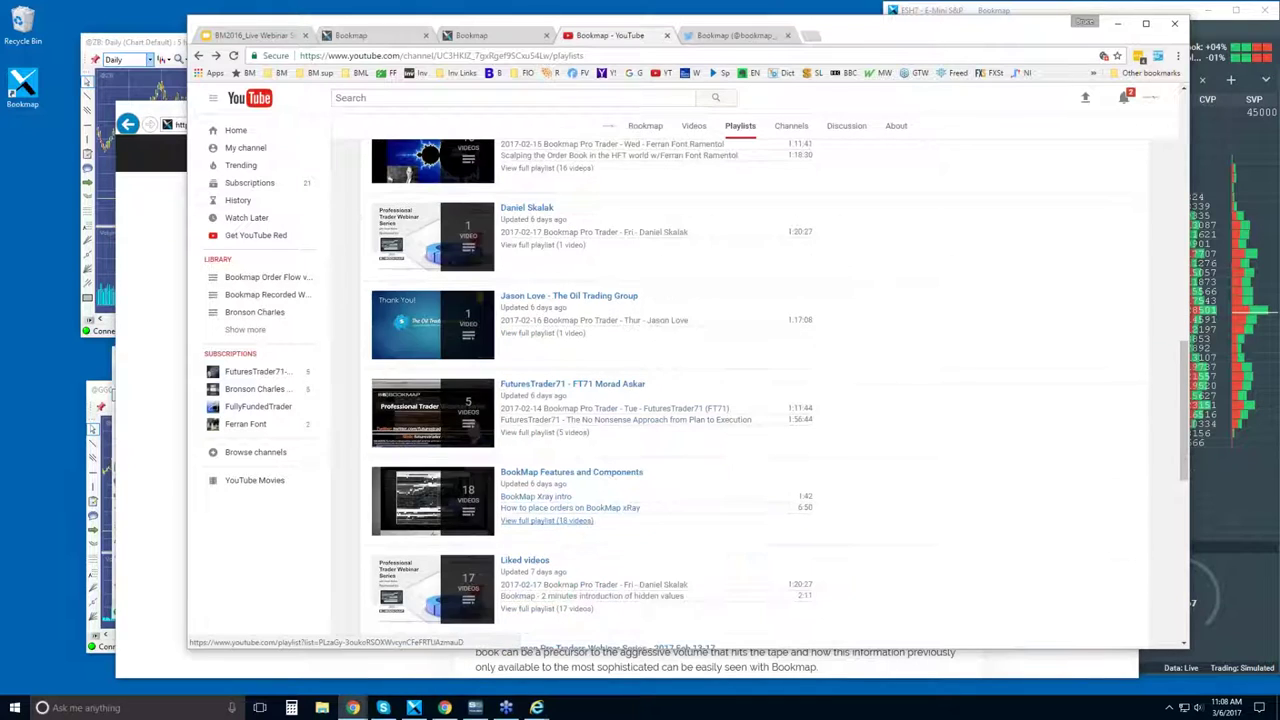
scroll(540, 472, "down", 1)
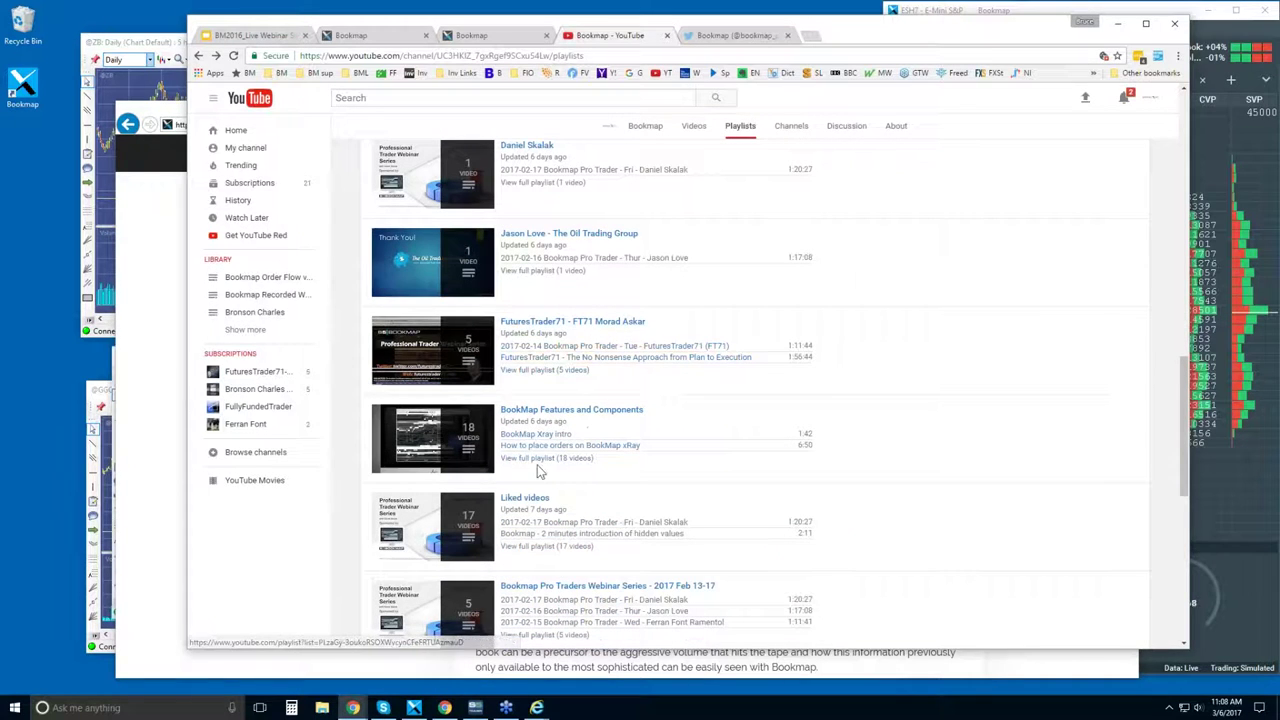
scroll(560, 430, "down", 2)
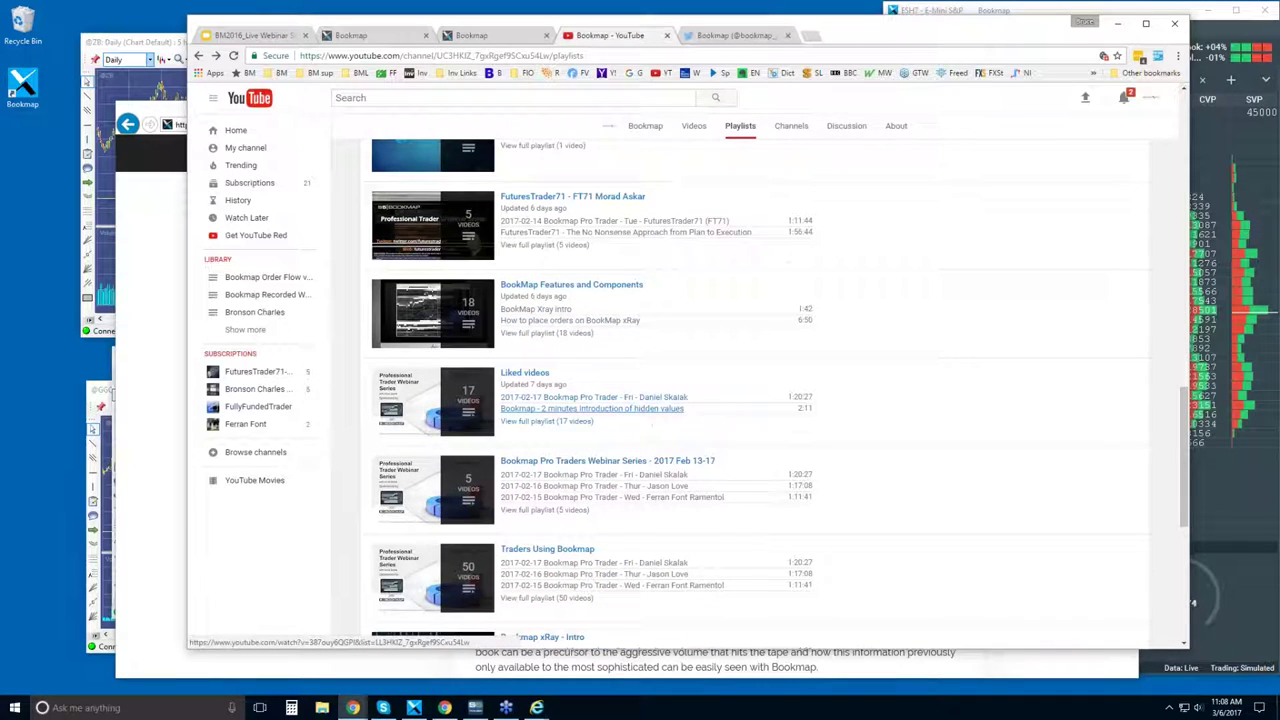
scroll(556, 450, "down", 1)
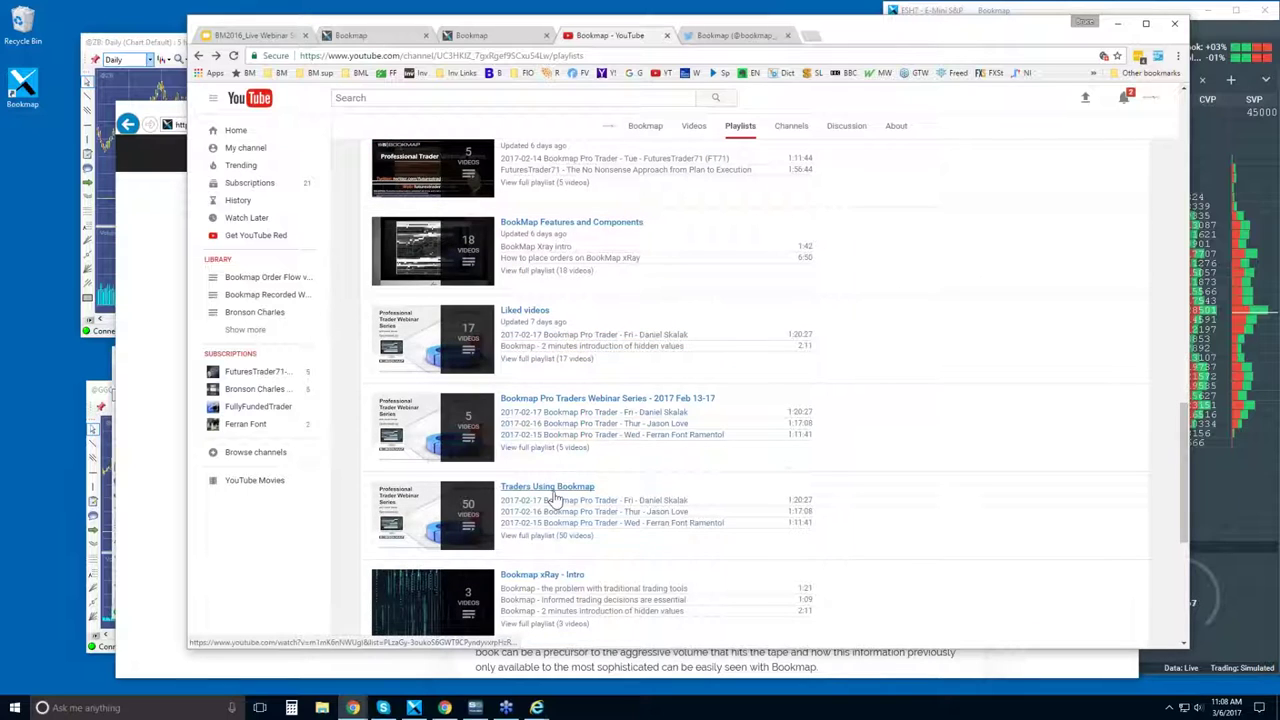
mouse_move(405, 503)
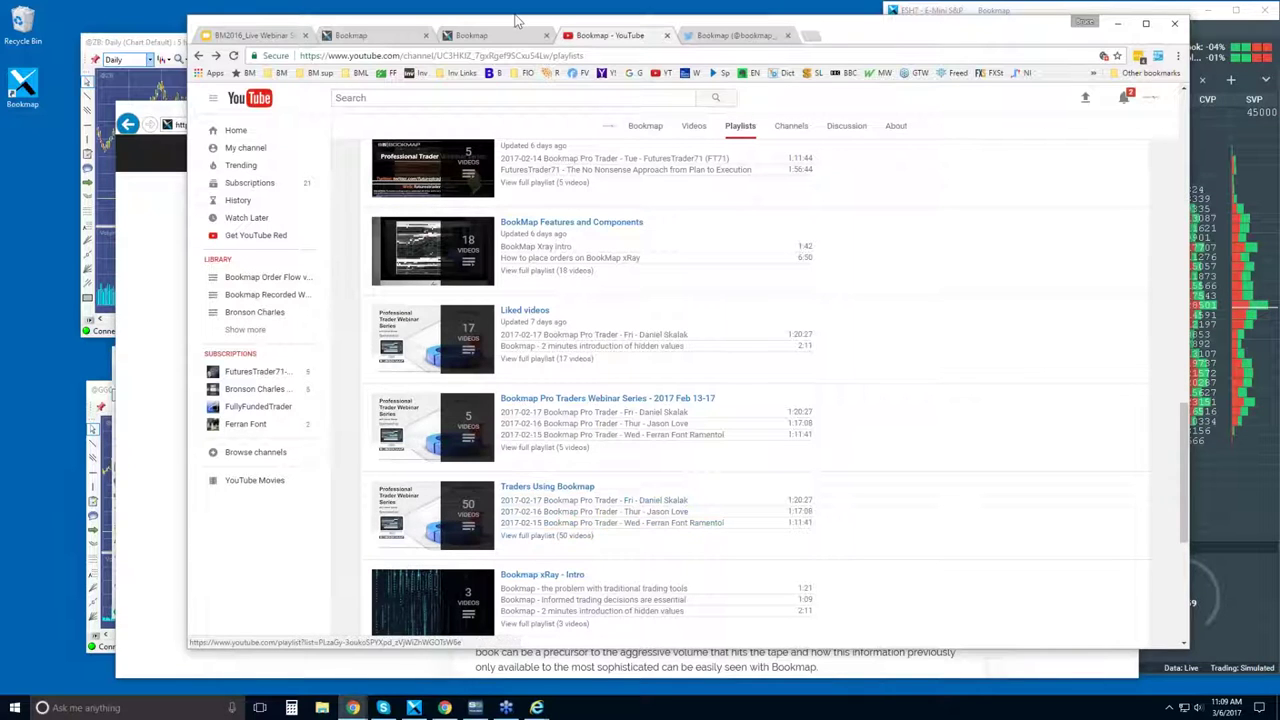
Step: Switch to the webinar slideshow, go back to the risk disclaimer on slide 1, and advance to slide 2
left_click(290, 35)
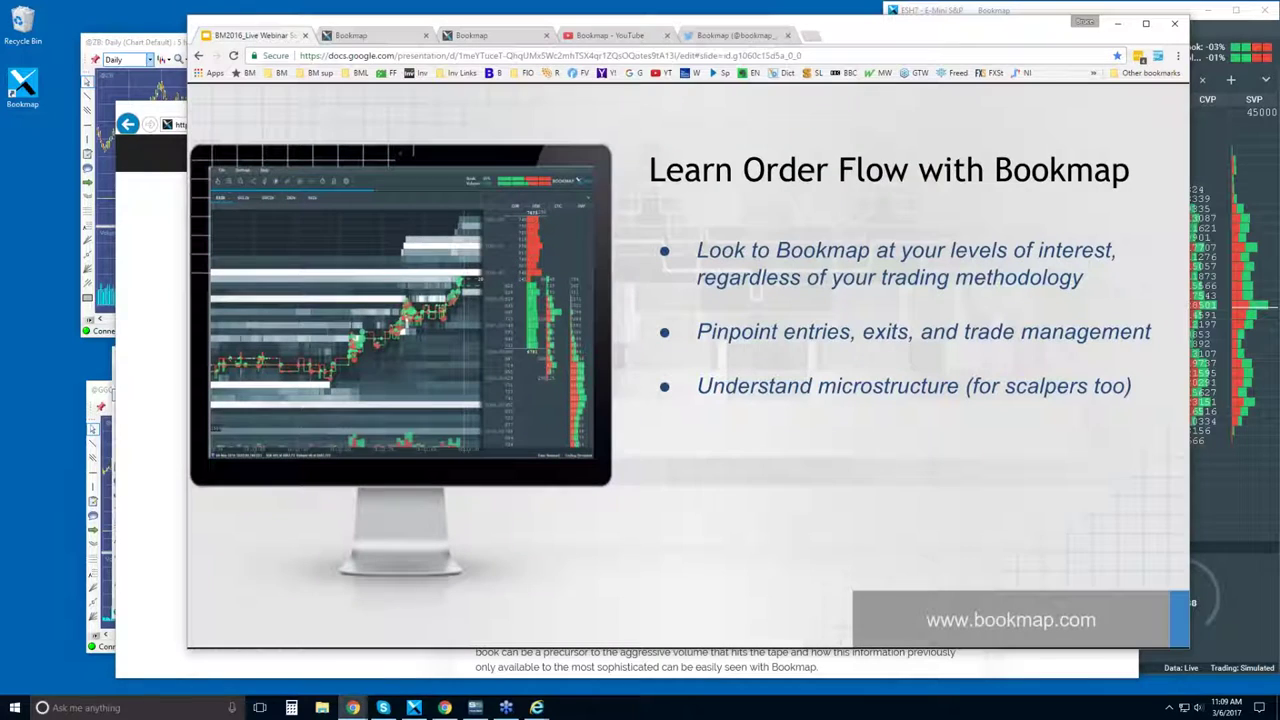
mouse_move(652, 212)
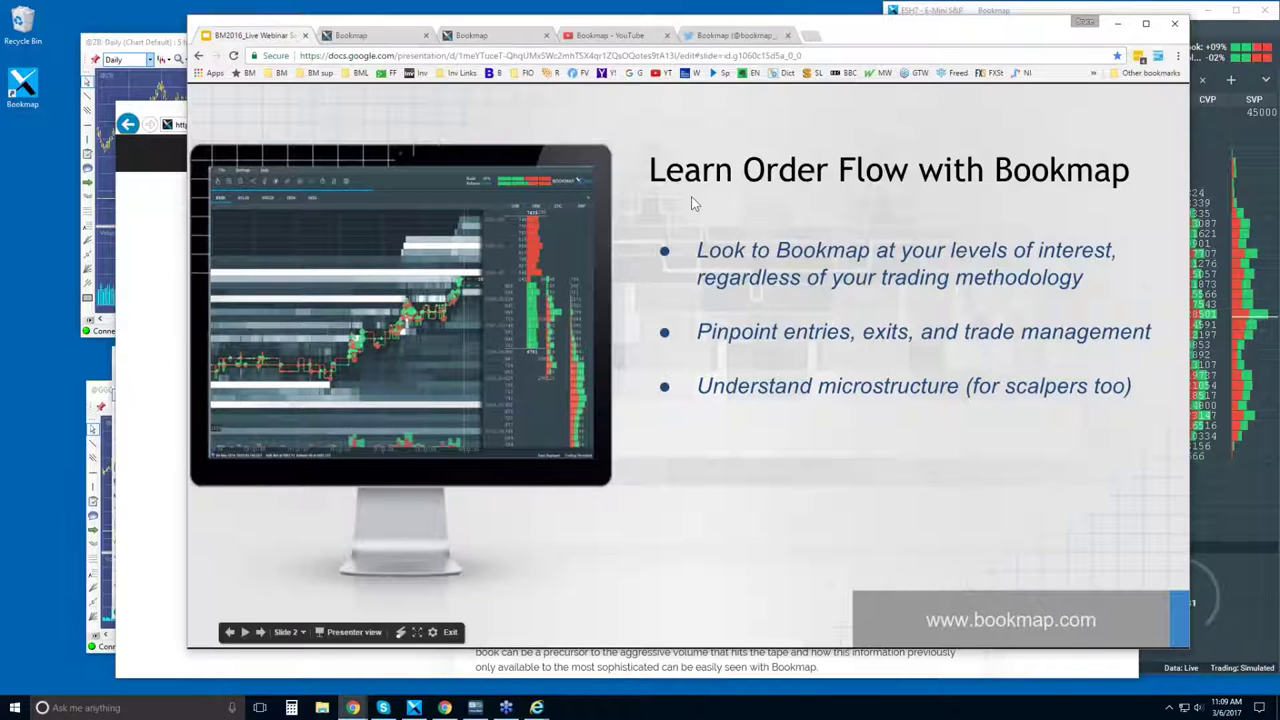
left_click(199, 56)
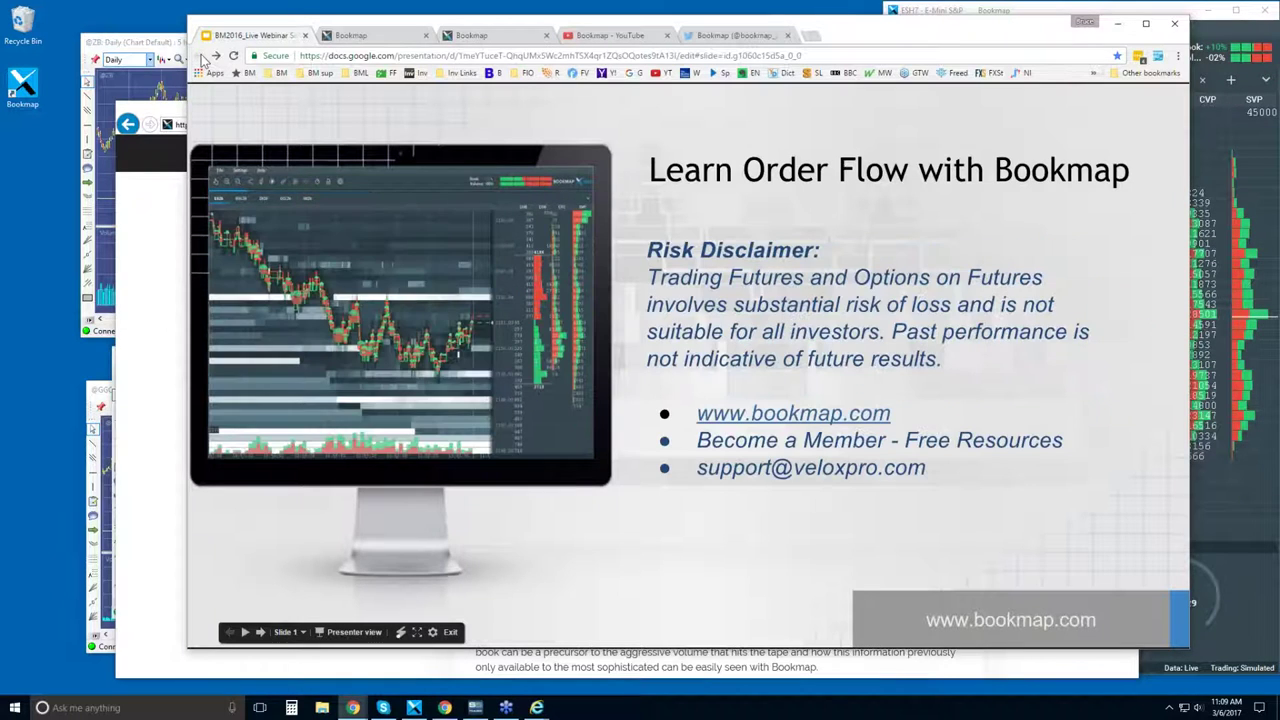
left_click(776, 474)
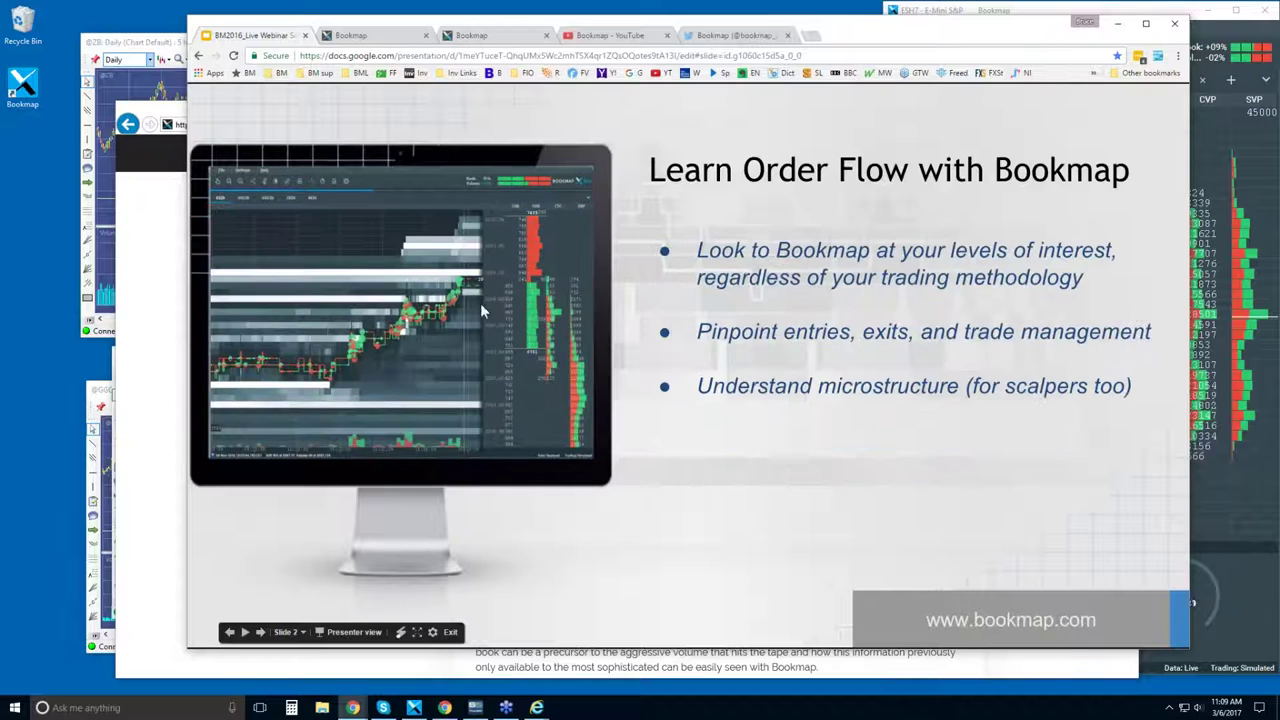
left_click(199, 56)
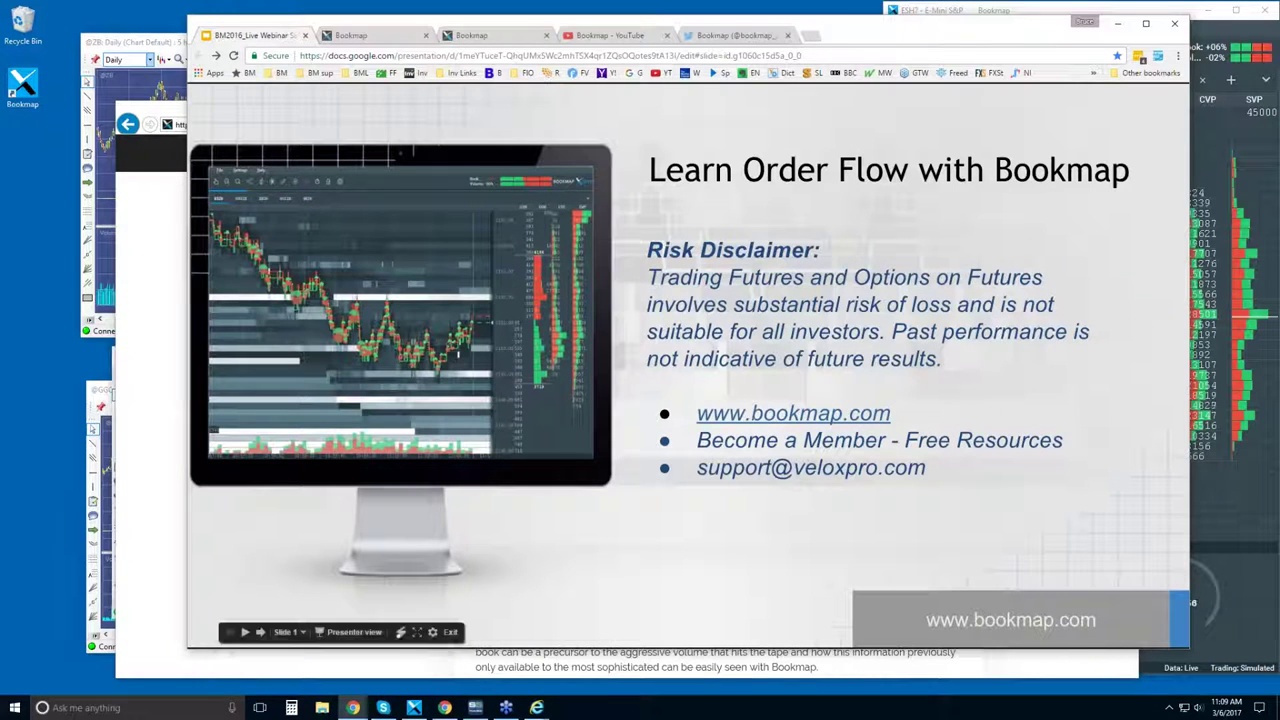
left_click(886, 366)
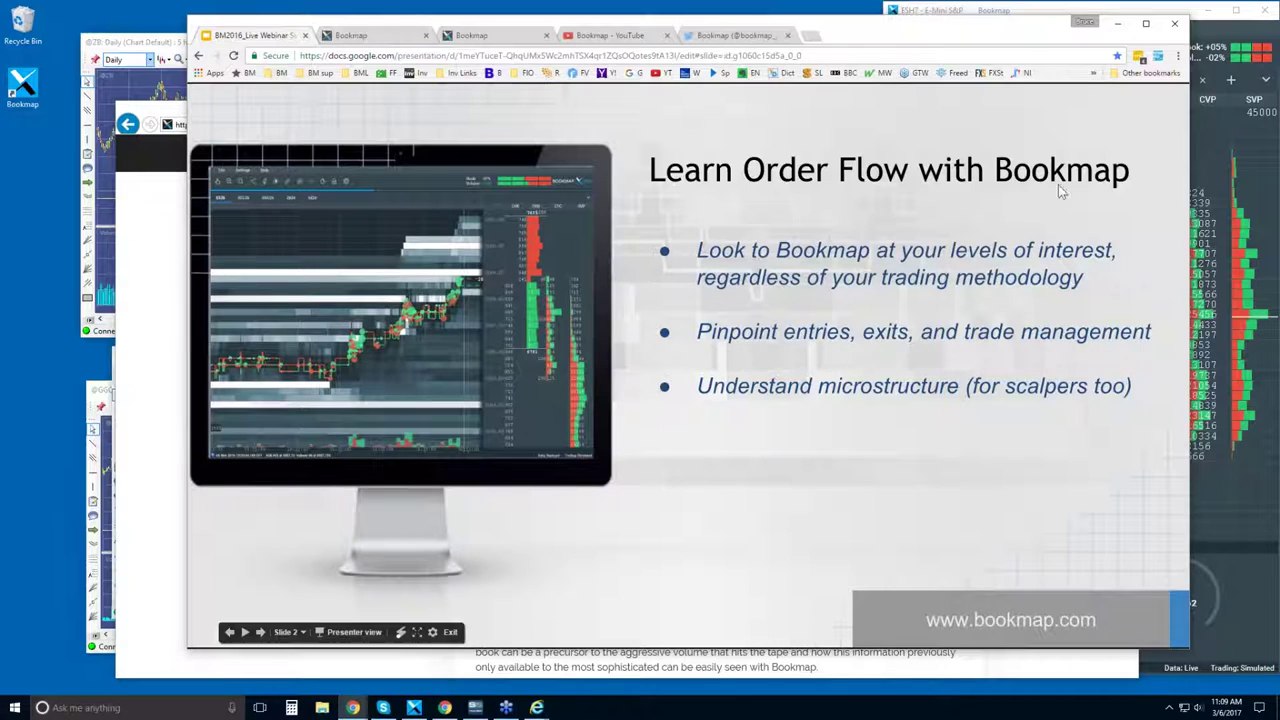
Step: Show the Bookmap ESH7 chart window maximized, restore its size, and return to the slideshow in Chrome
left_click(1055, 14)
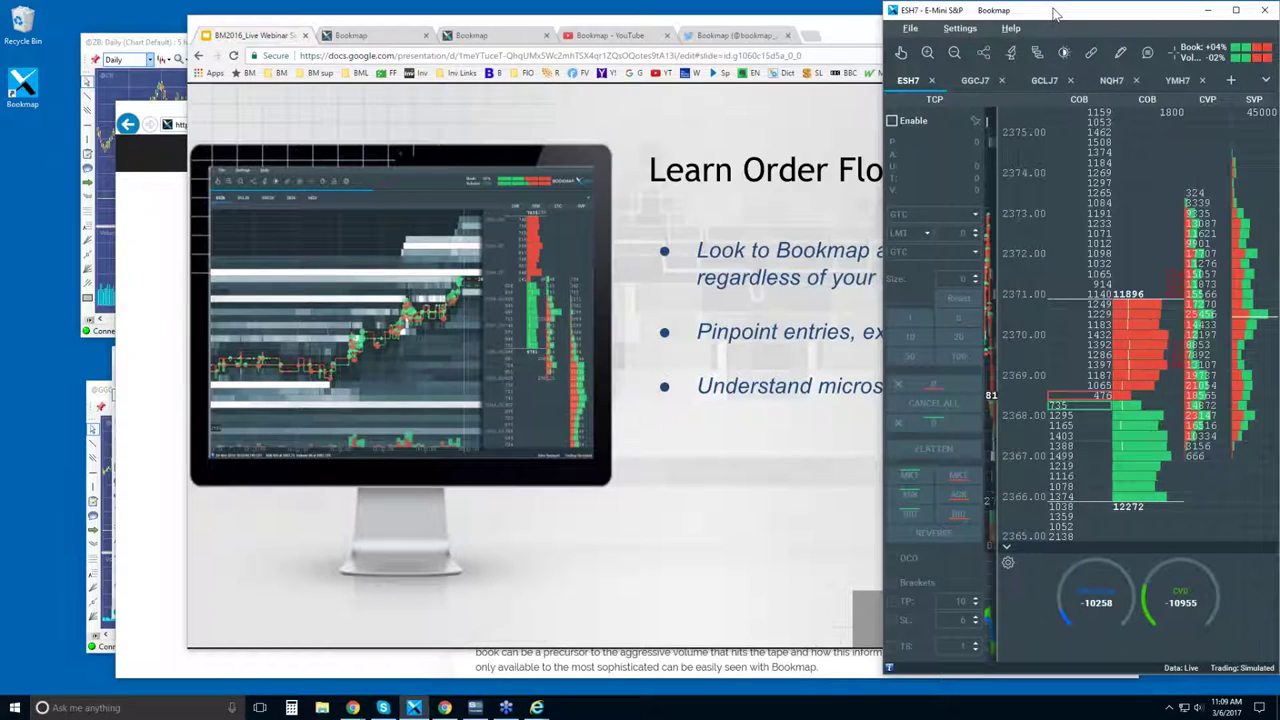
double_click(1055, 14)
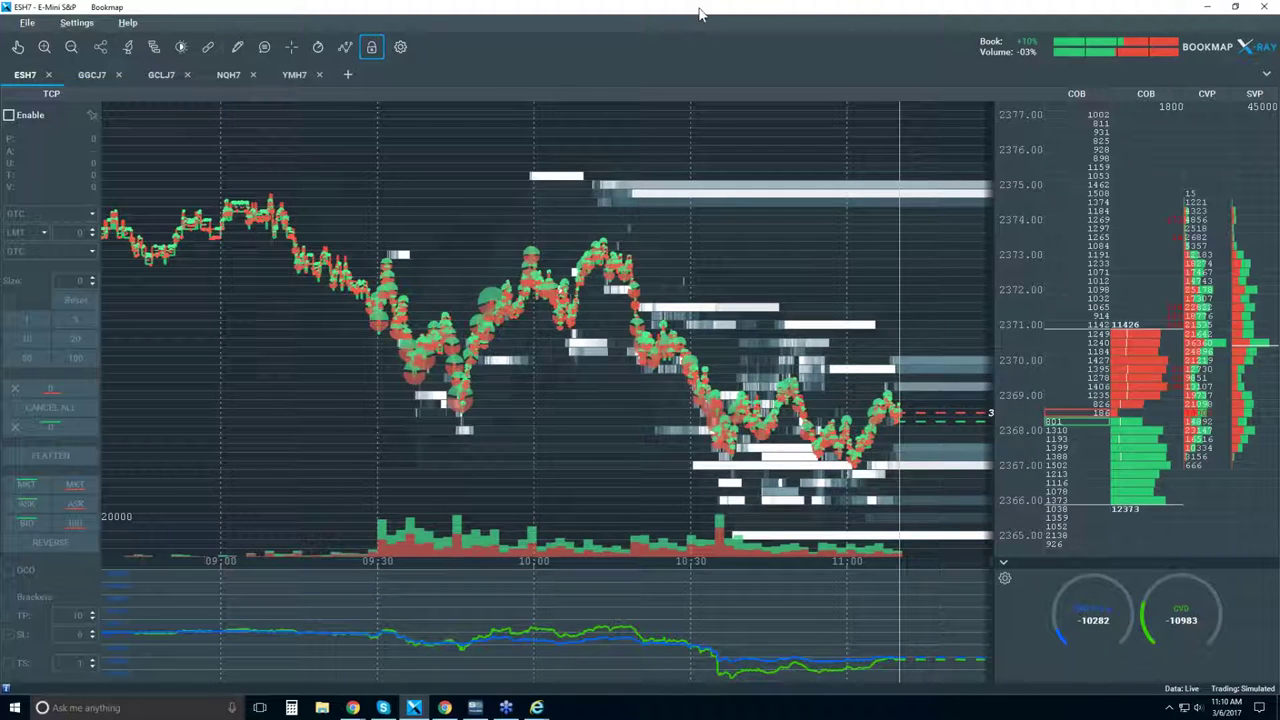
double_click(700, 14)
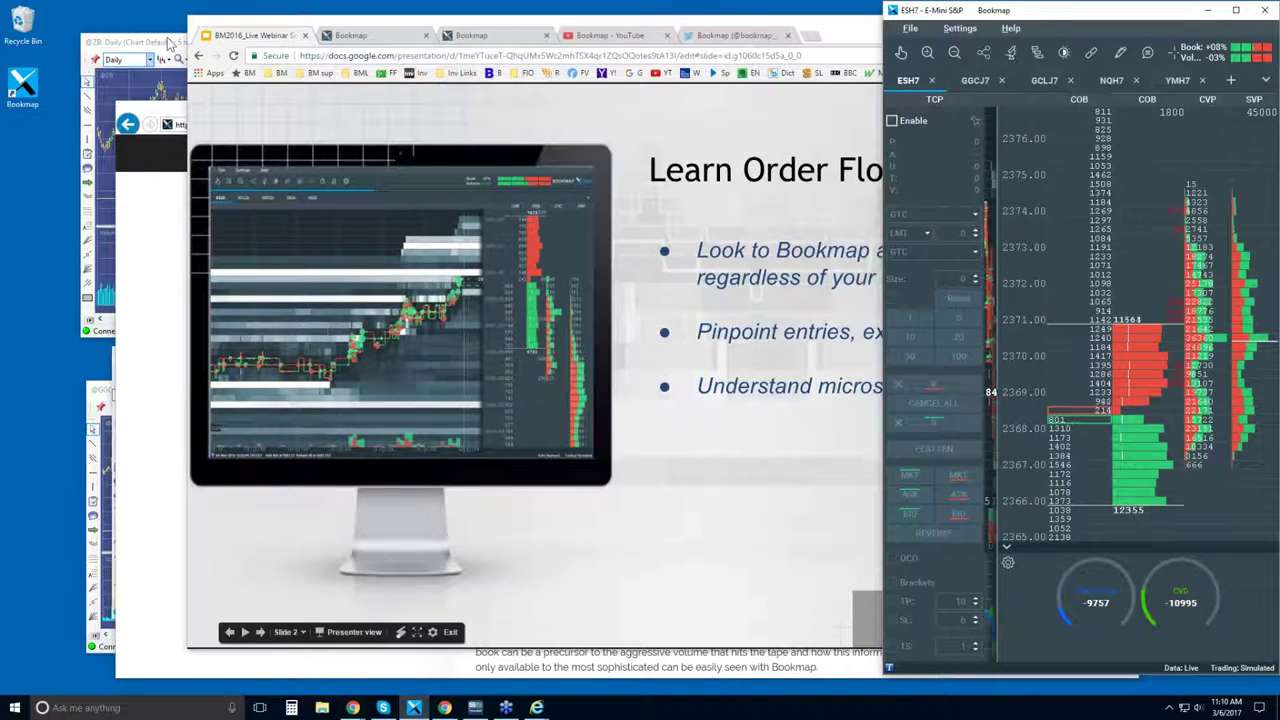
left_click(316, 26)
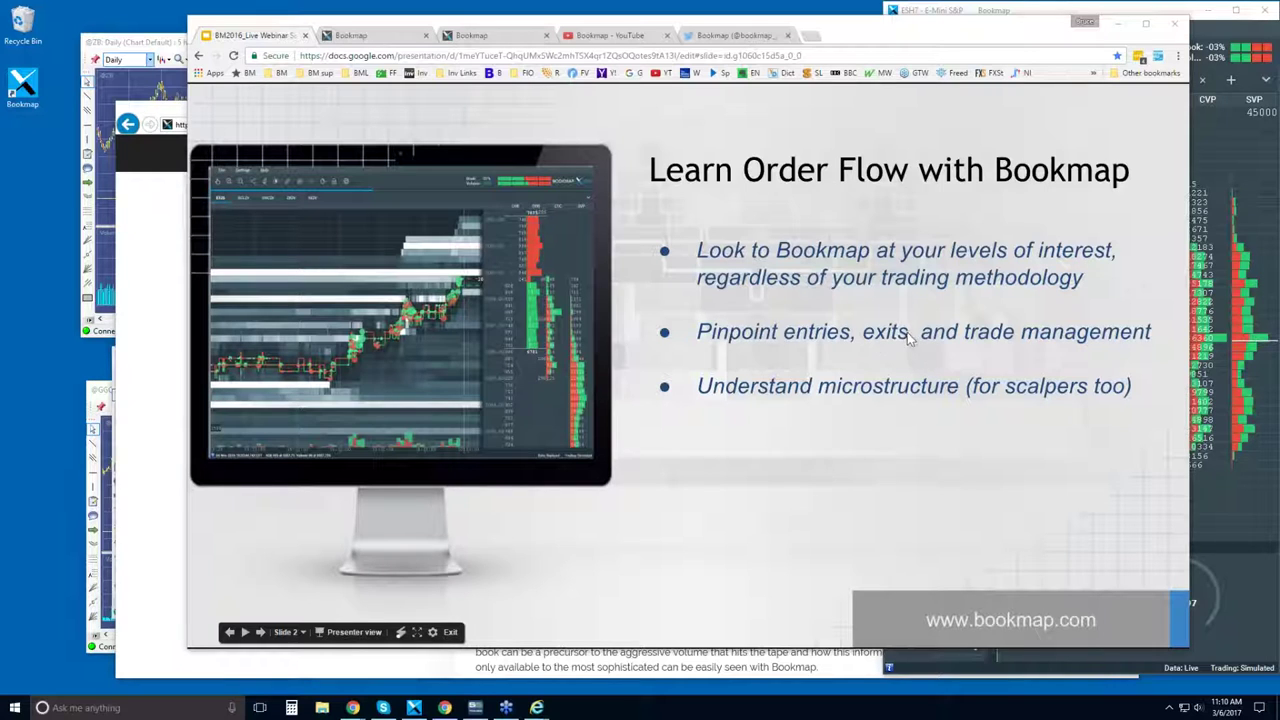
key("alt+Tab")
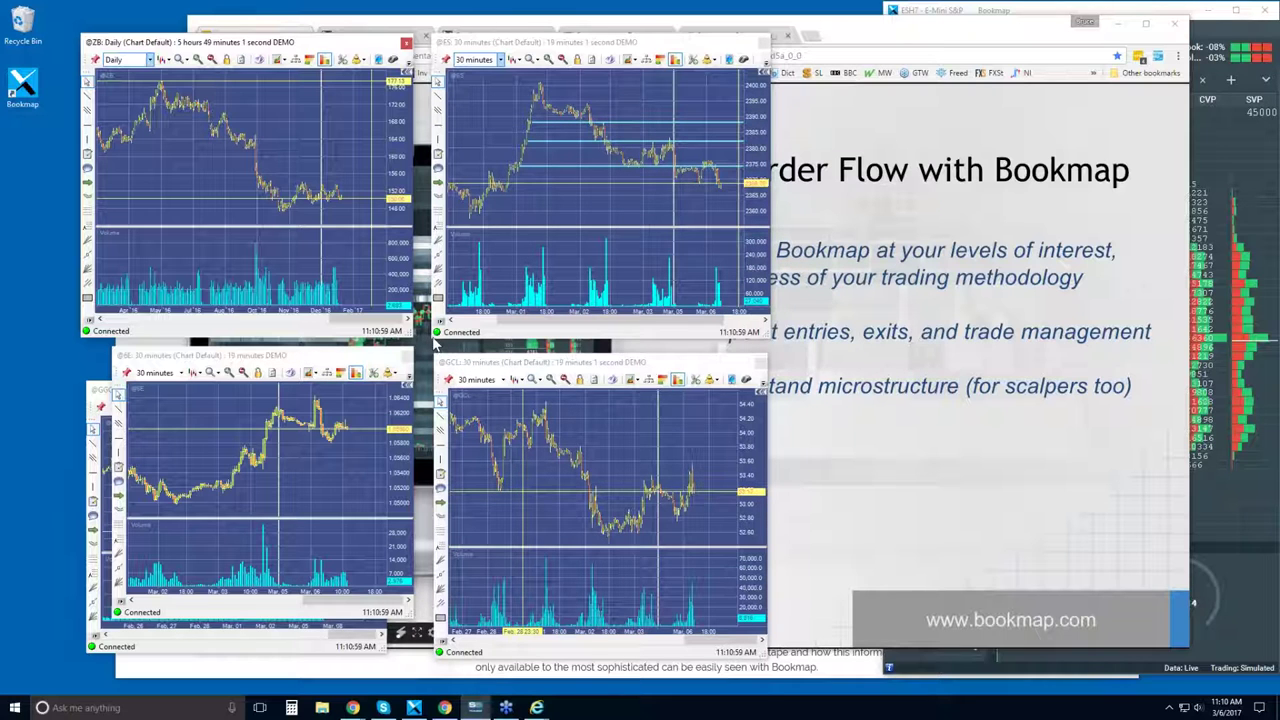
left_click_drag(432, 340, 33, 643)
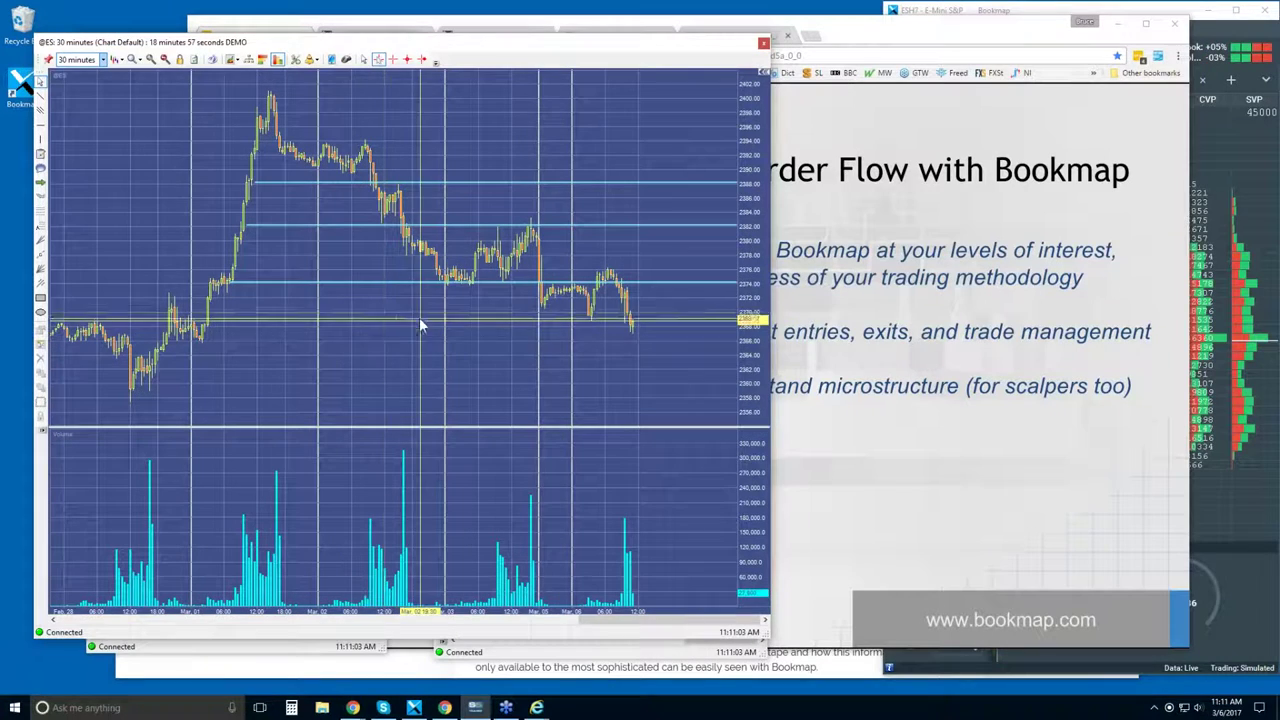
scroll(431, 321, "down", 3)
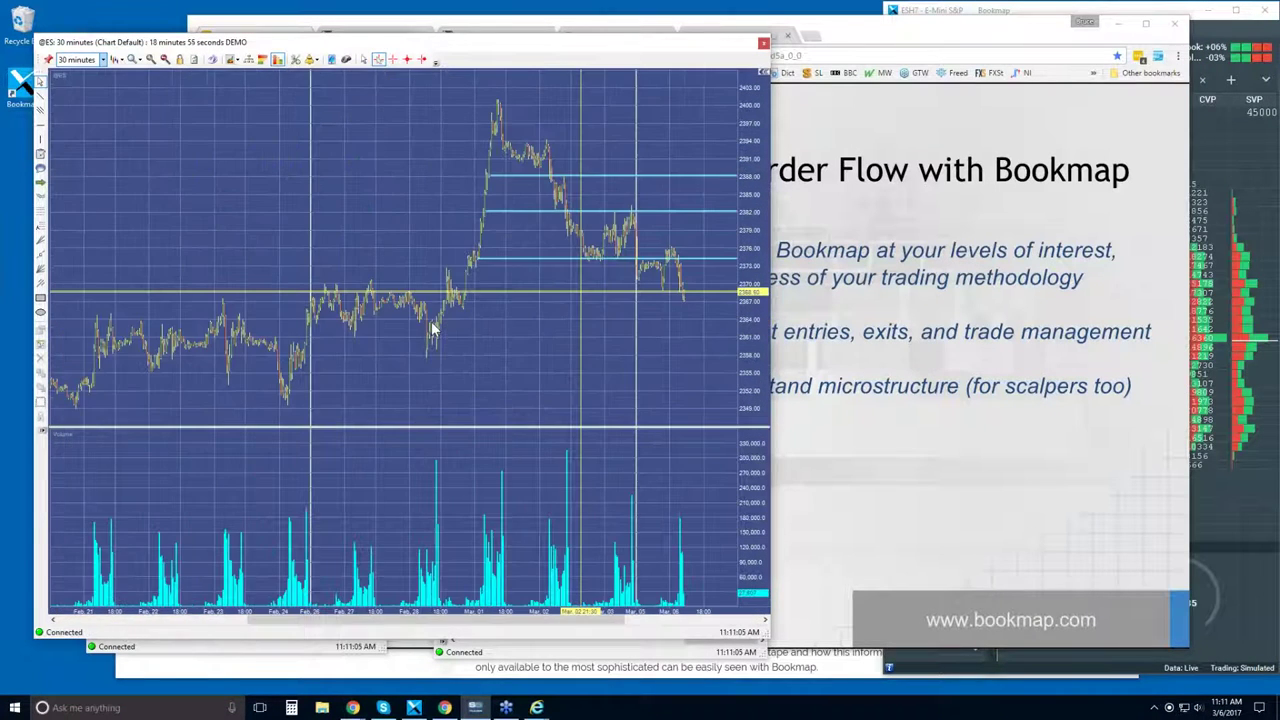
scroll(431, 321, "down", 3)
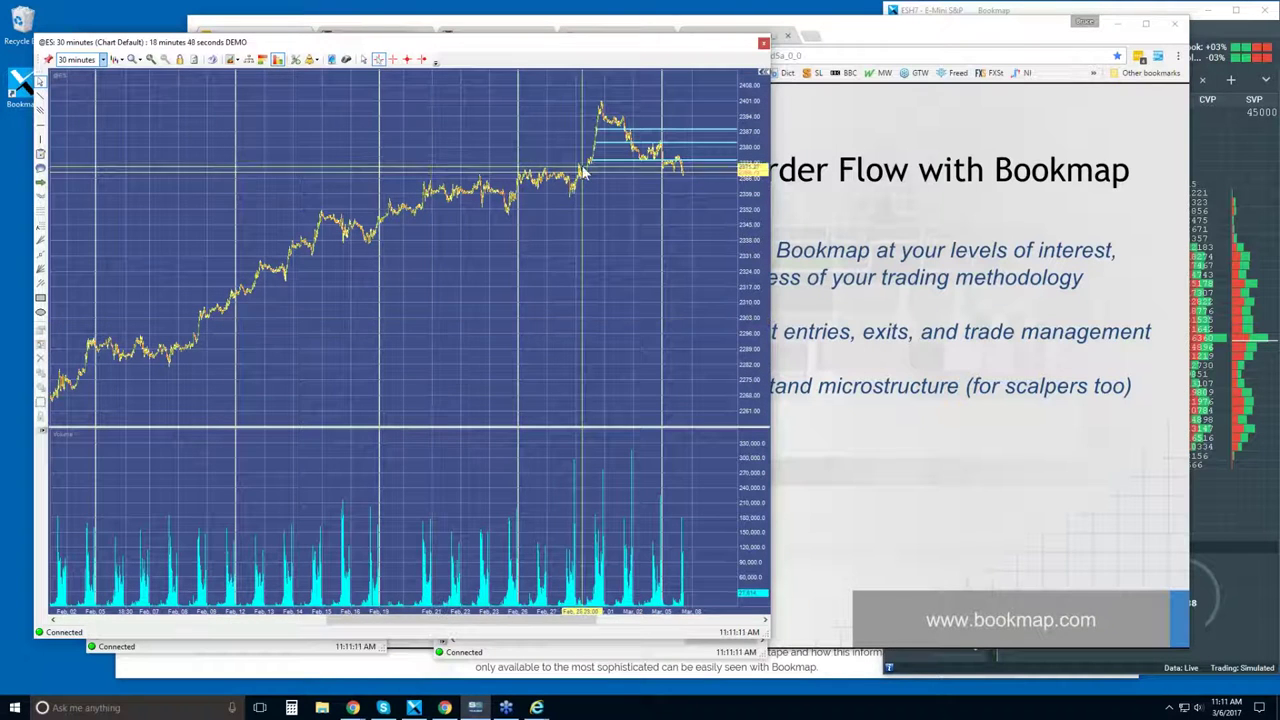
mouse_move(590, 165)
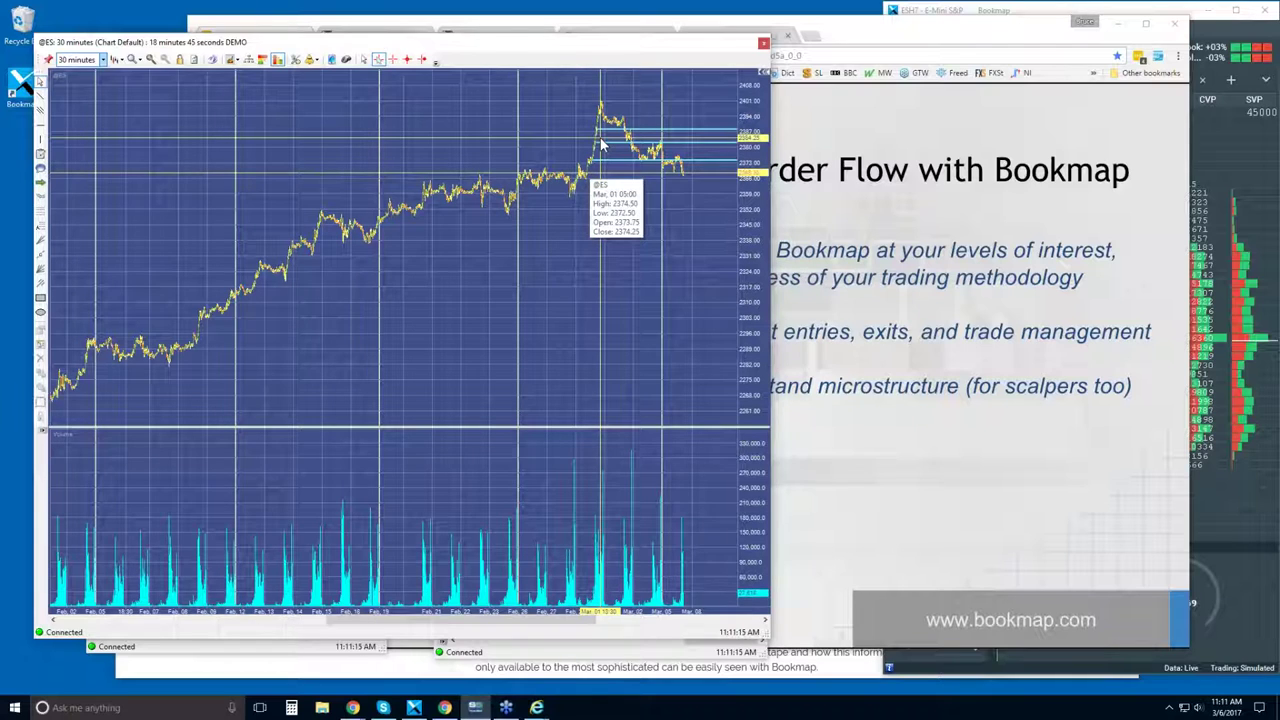
scroll(600, 155, "up", 2)
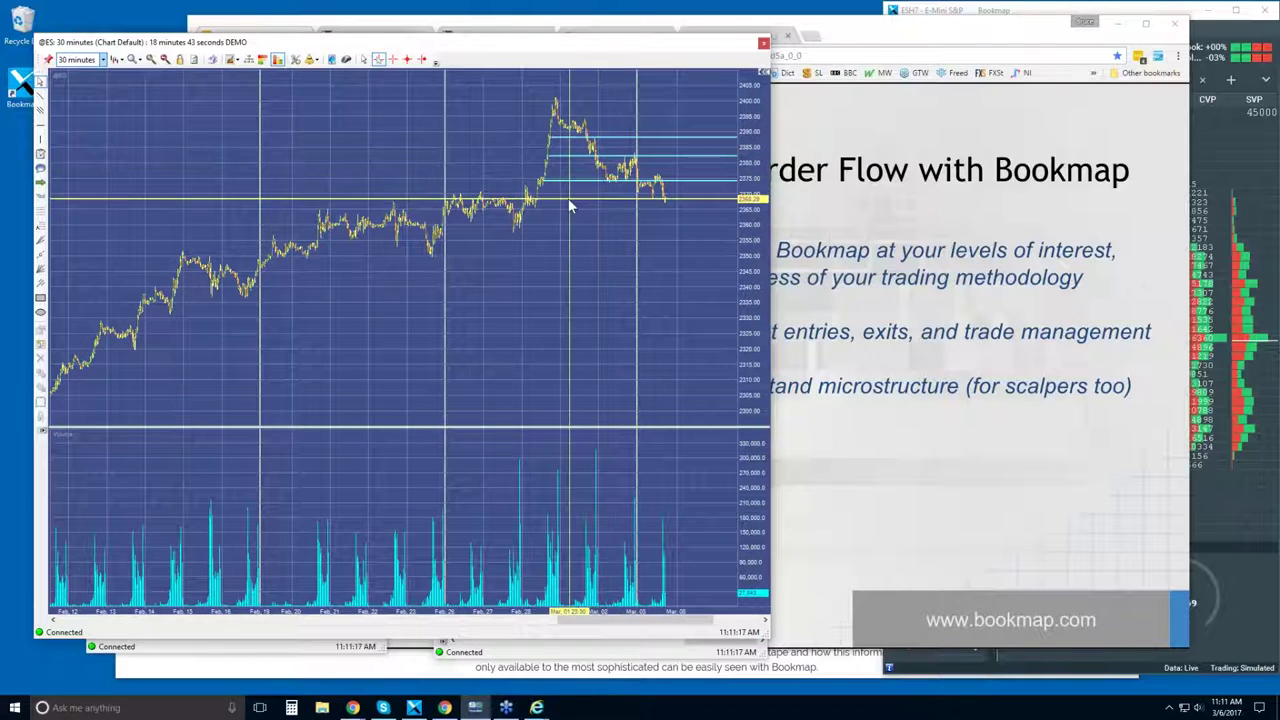
mouse_move(537, 210)
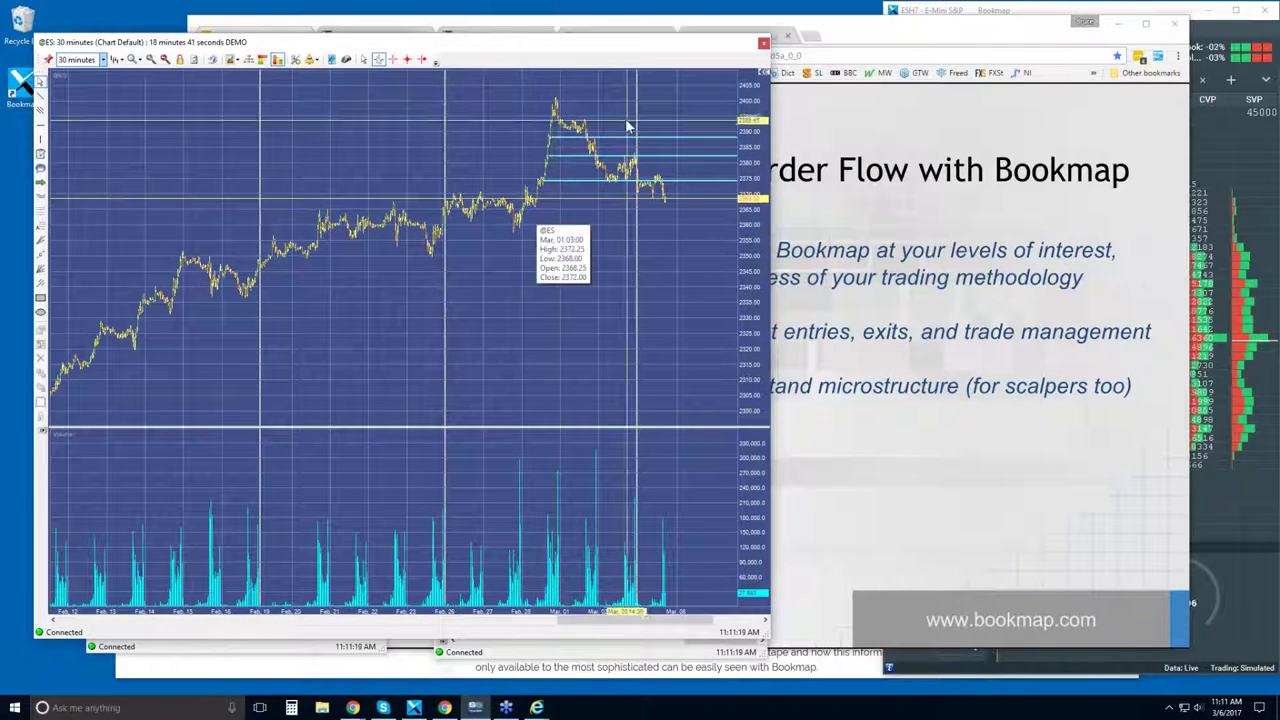
scroll(455, 238, "up", 3)
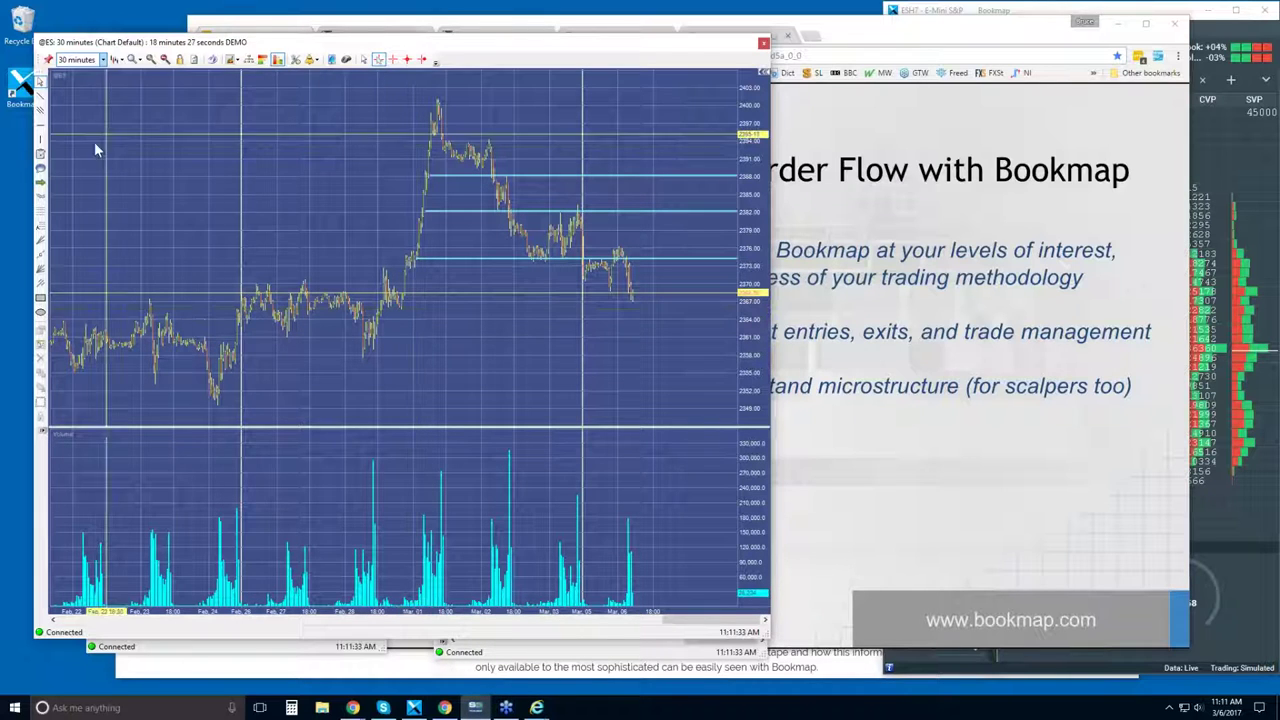
left_click(40, 127)
left_click_drag(400, 310, 582, 310)
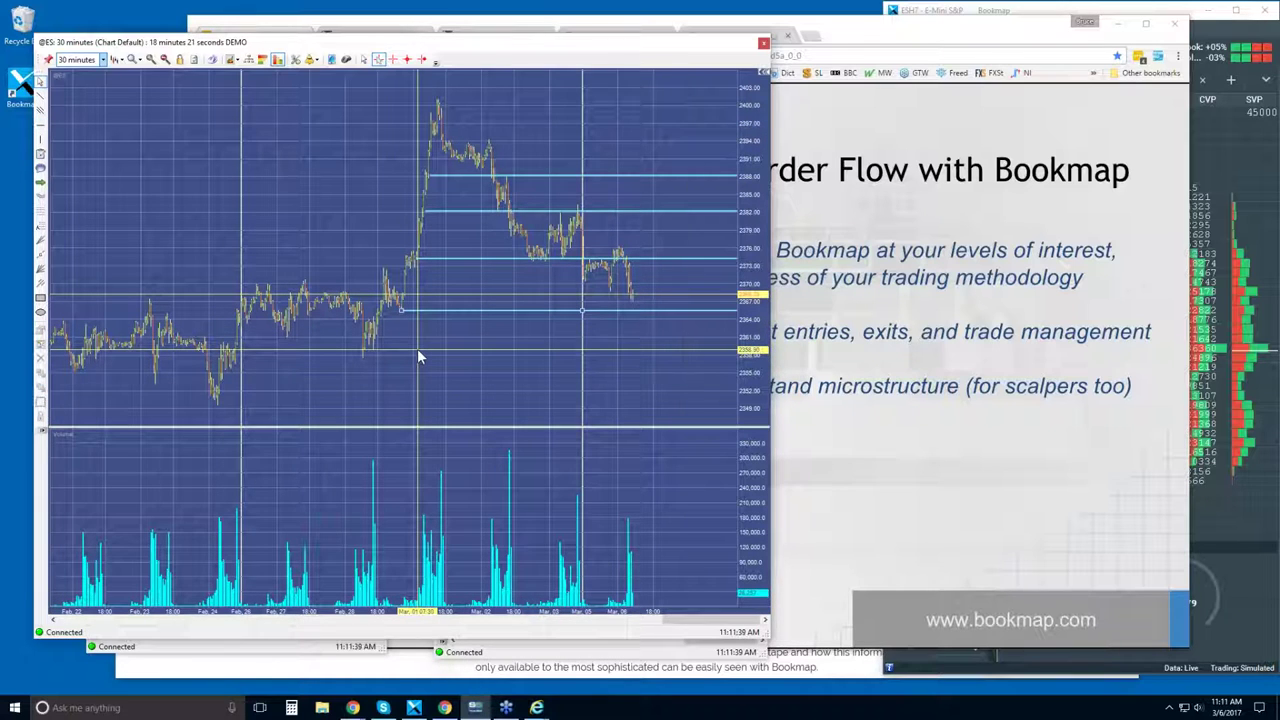
left_click(41, 125)
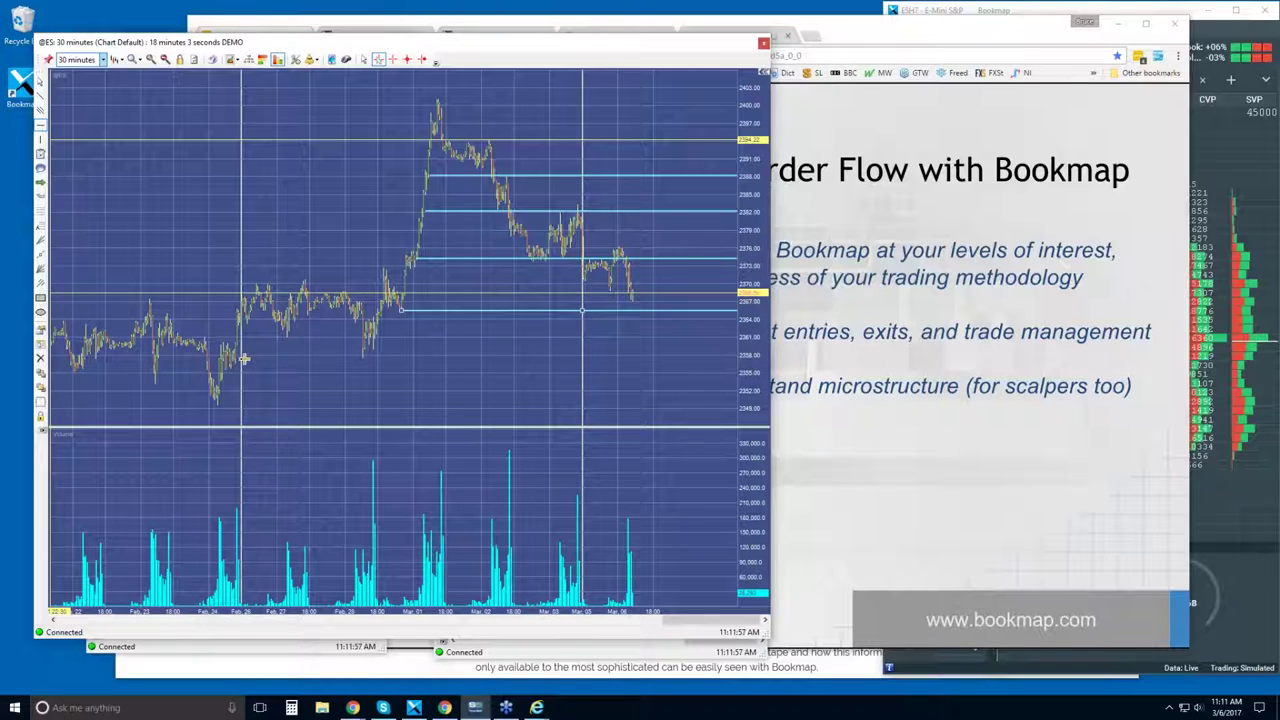
left_click_drag(237, 355, 455, 352)
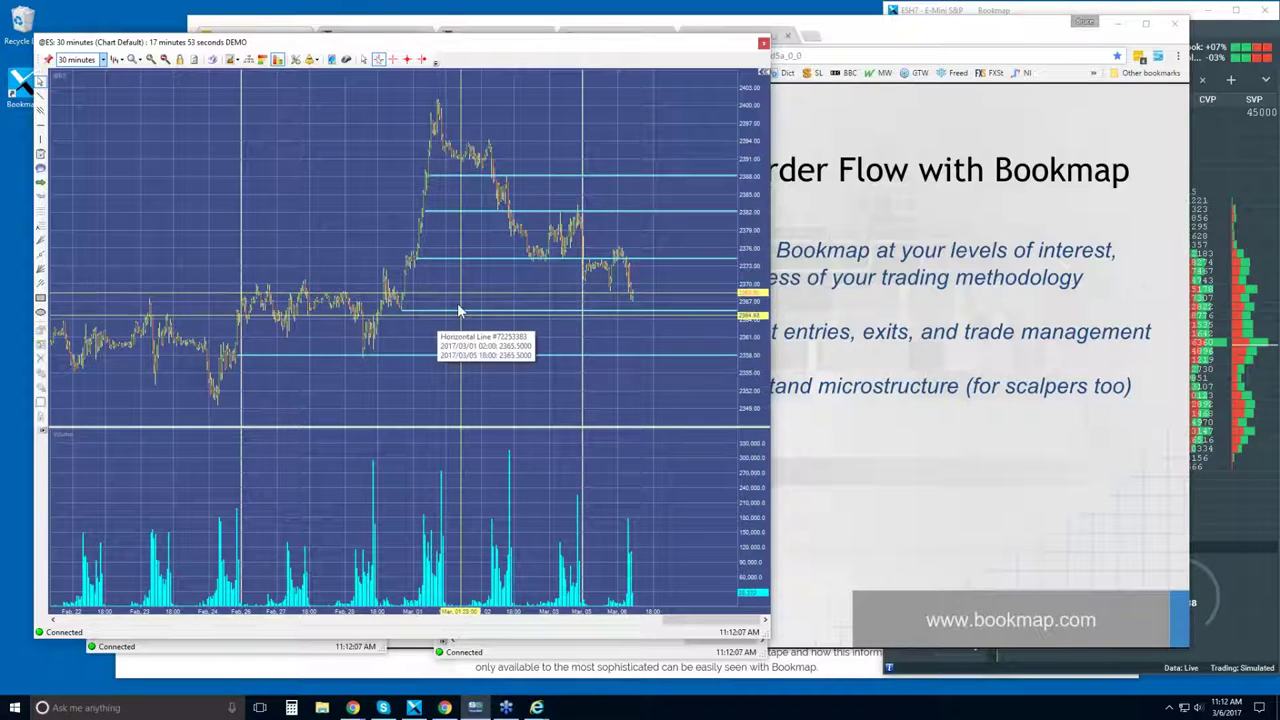
Step: Move the lowest of the three original horizontal lines up to 2376.25, in line with the March 6 high
scroll(447, 290, "down", 3)
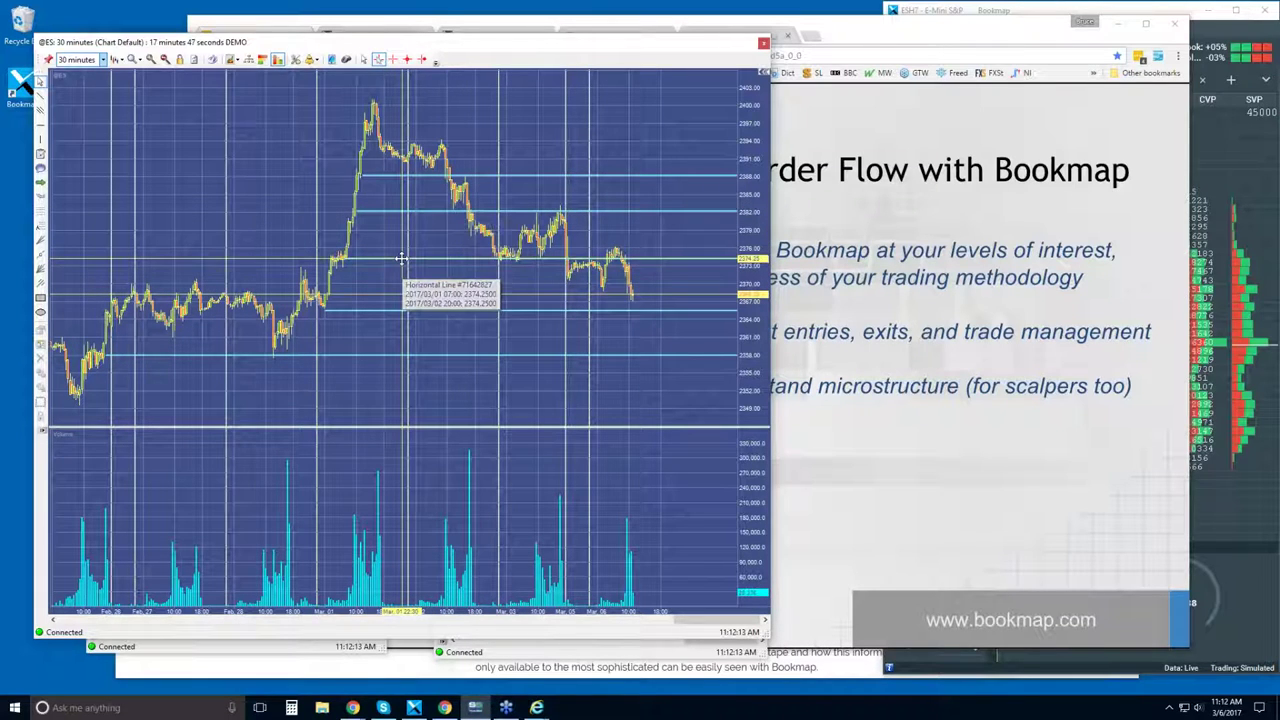
left_click_drag(405, 259, 400, 247)
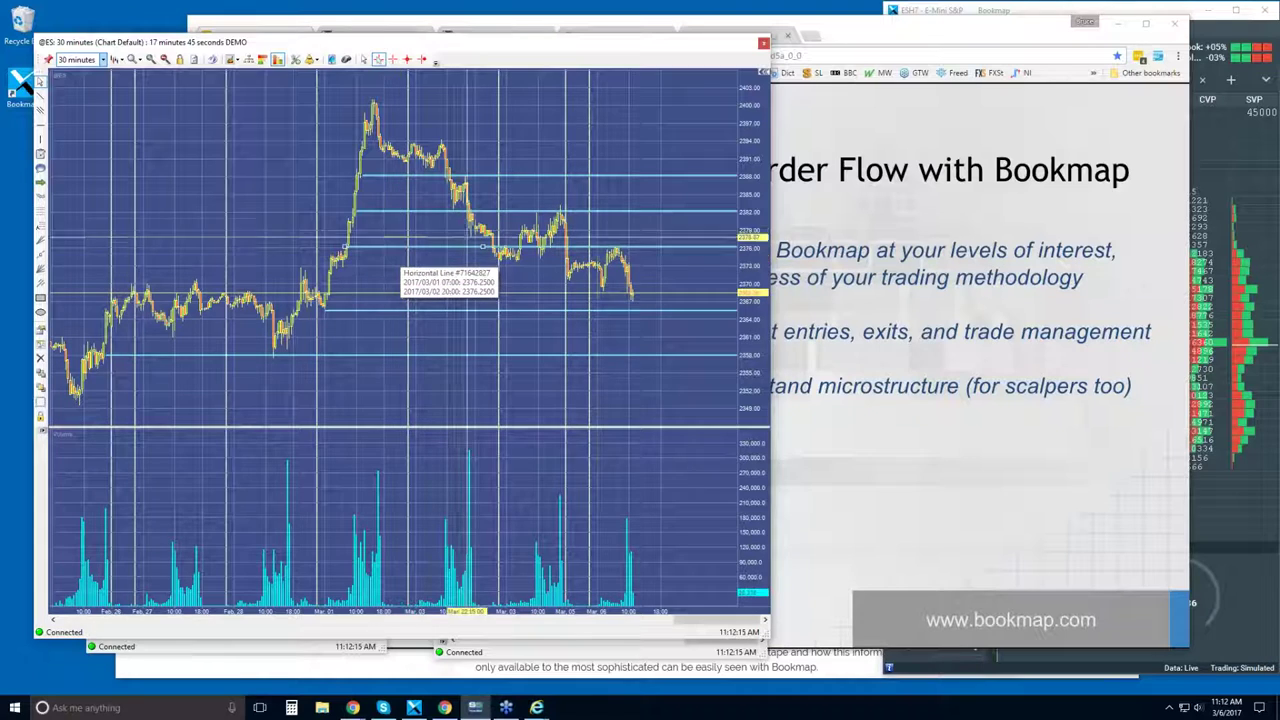
left_click(641, 242)
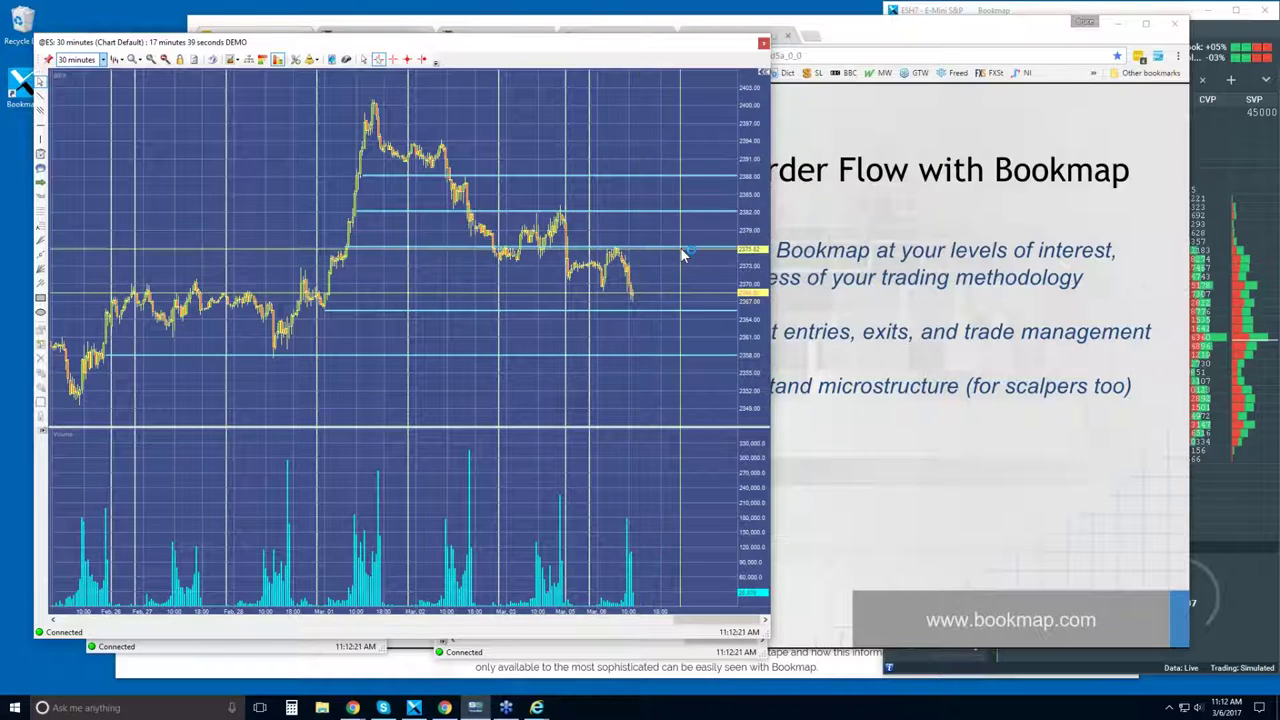
left_click(103, 60)
left_click(75, 119)
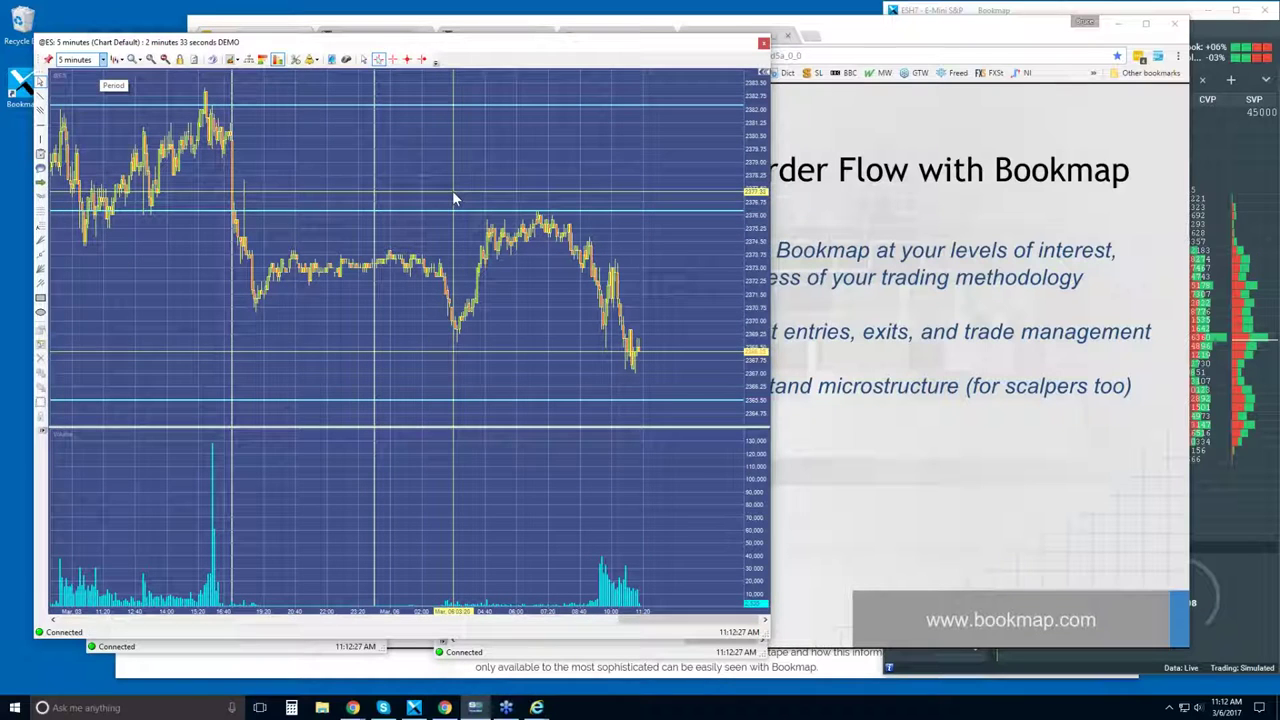
scroll(474, 199, "up", 3)
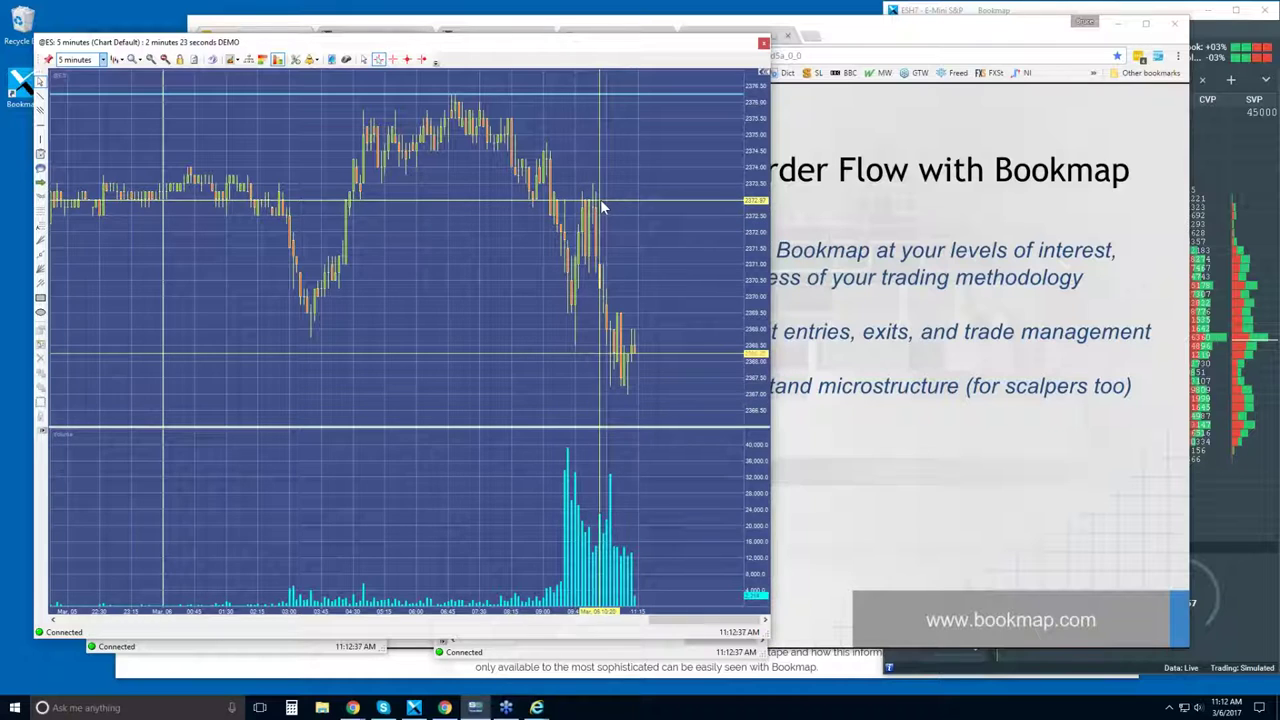
mouse_move(555, 199)
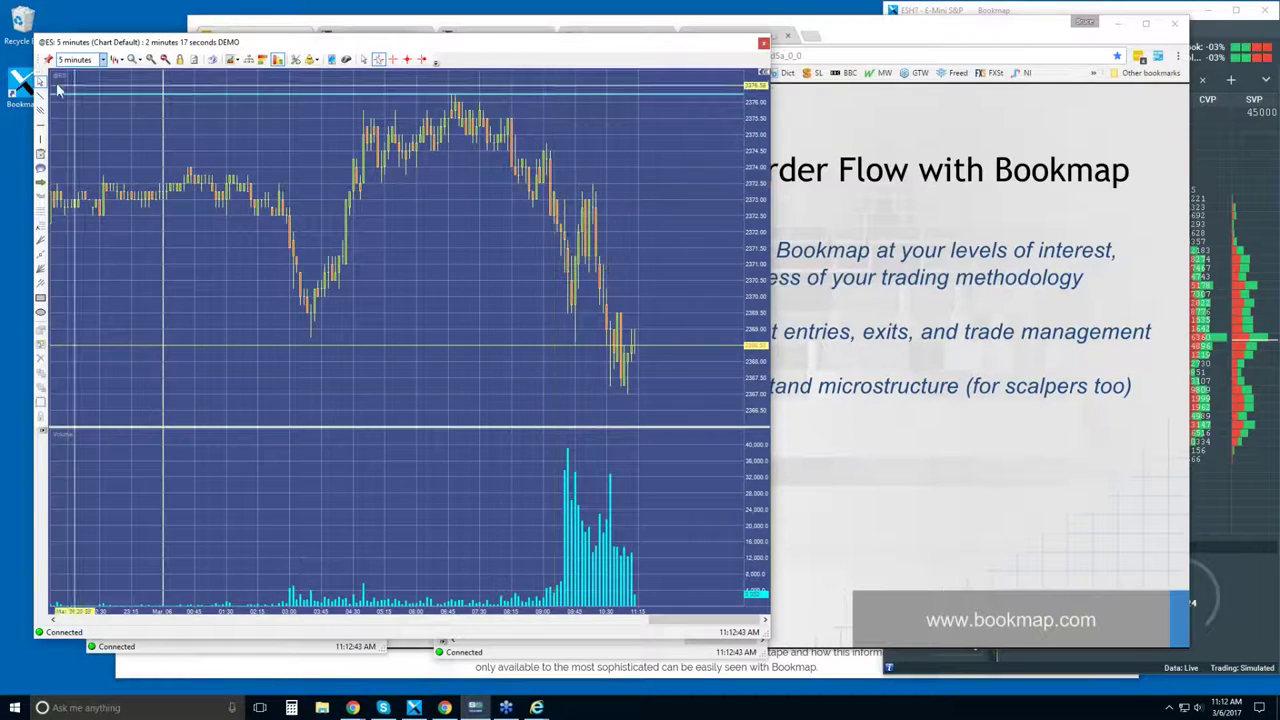
left_click(41, 125)
left_click(315, 199)
left_click(514, 198)
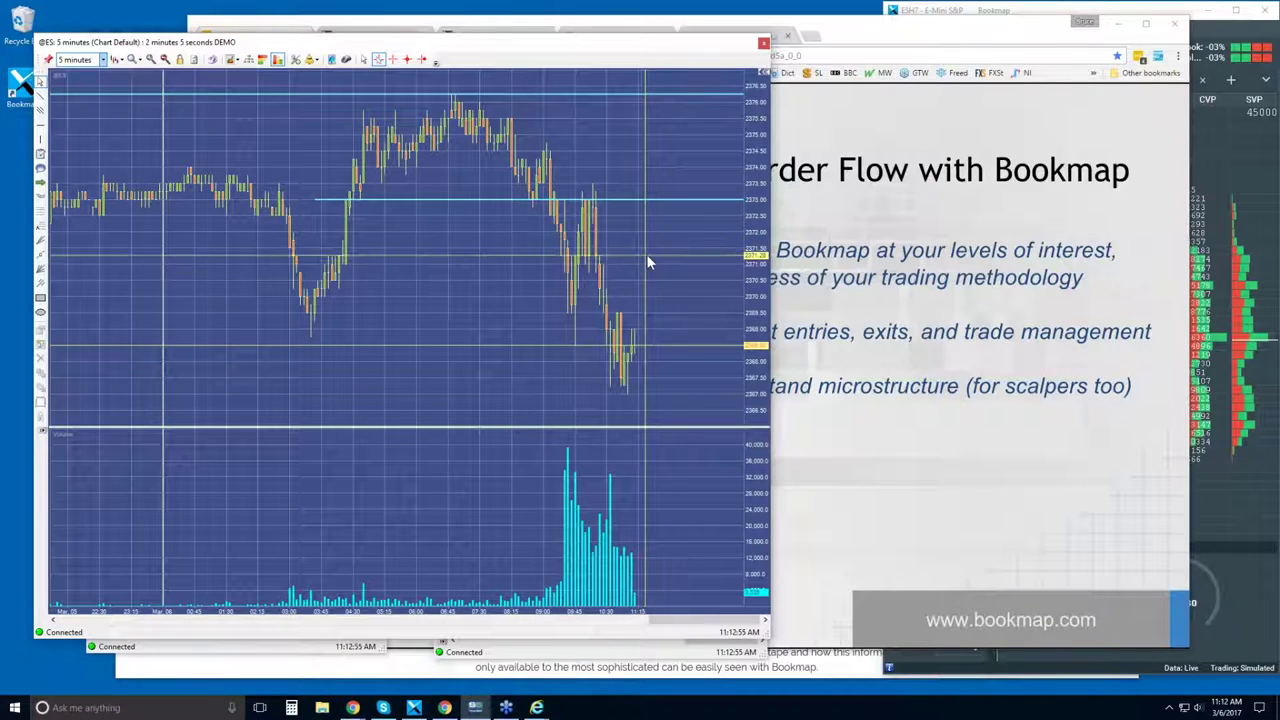
Step: Draw another horizontal level line on the 5-minute chart at about 2371, starting near 10:00 on March 6
scroll(630, 274, "up", 1)
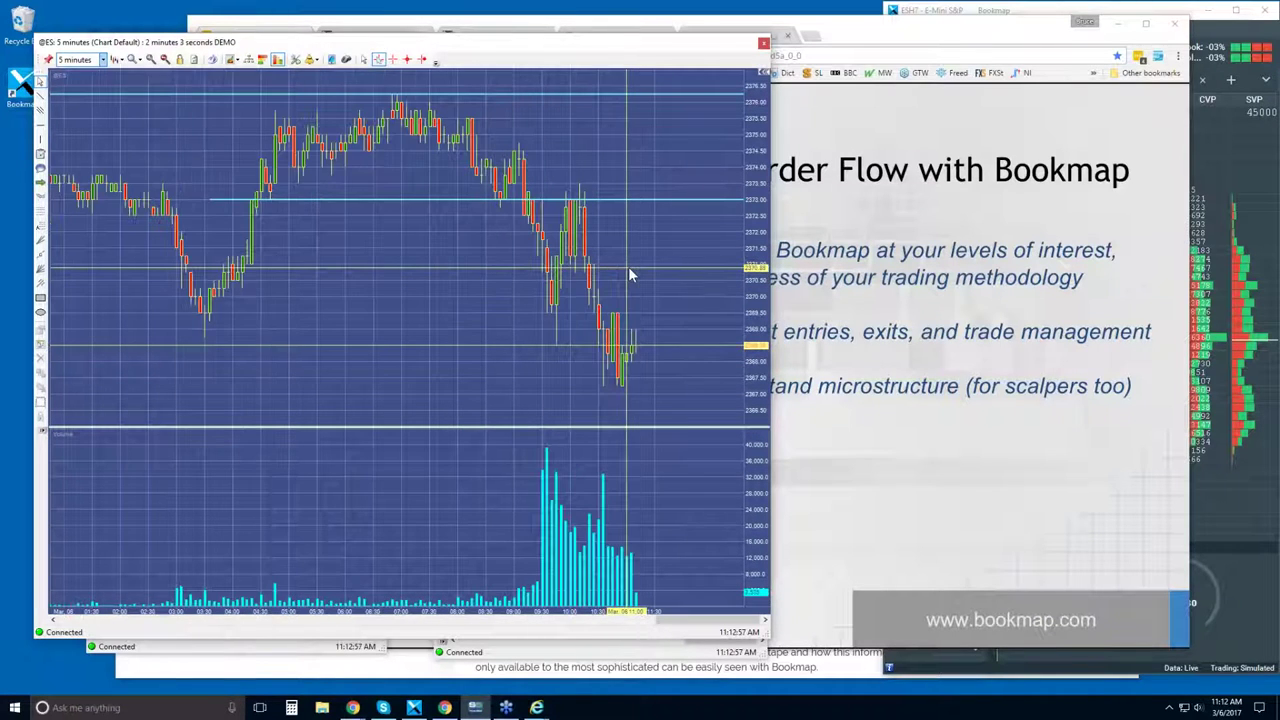
scroll(630, 274, "up", 1)
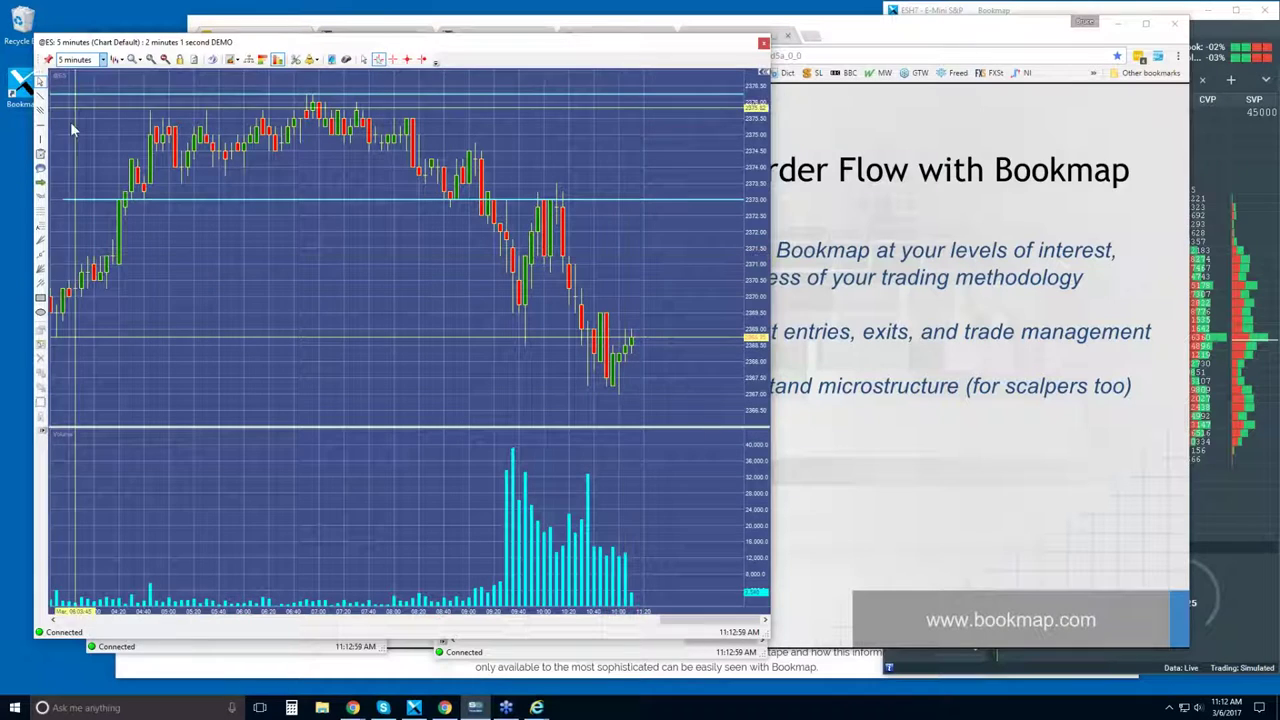
left_click(538, 263)
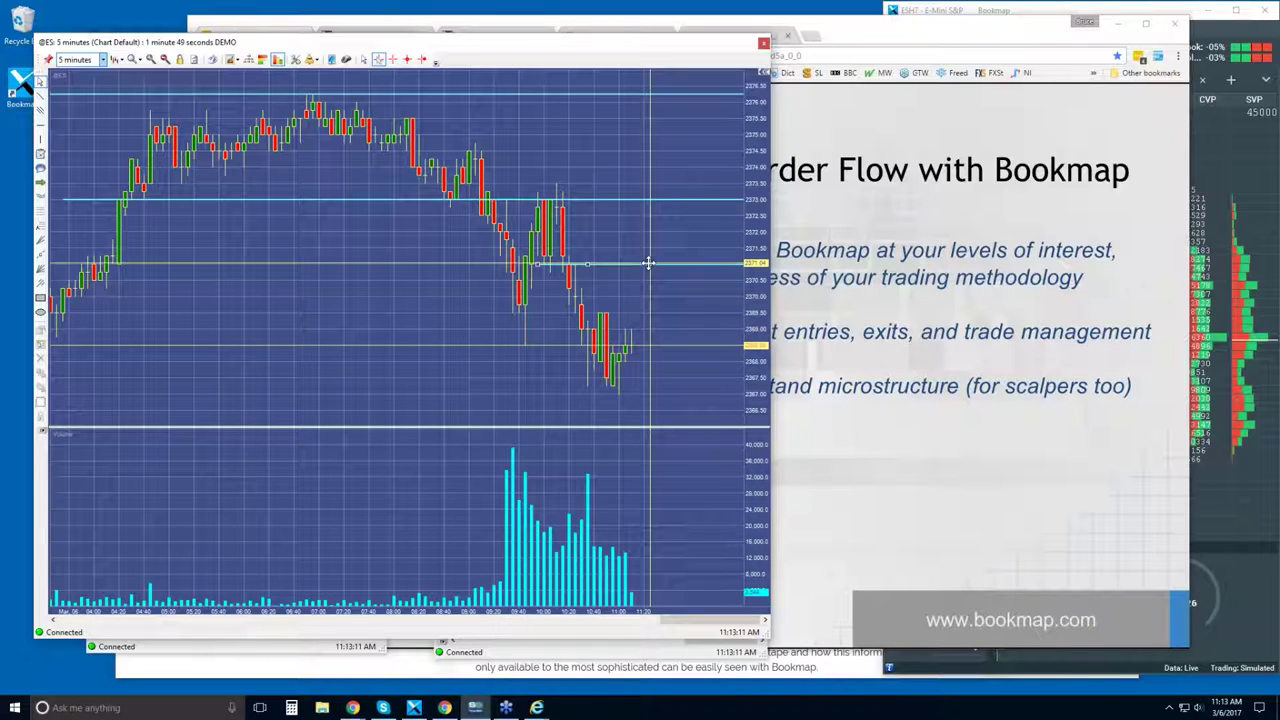
mouse_move(587, 392)
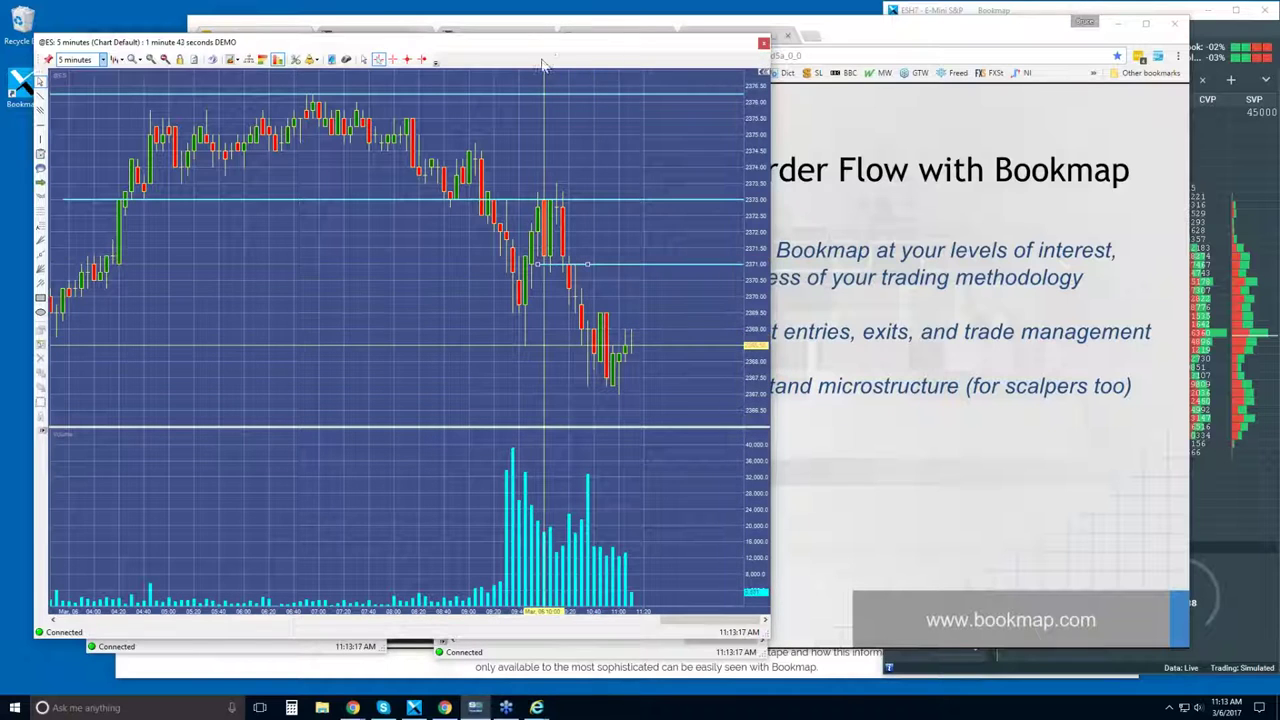
Step: Show the Bookmap ESH7 window maximized to compare its price action with the chart, and restore its size
left_click(1033, 14)
double_click(1033, 14)
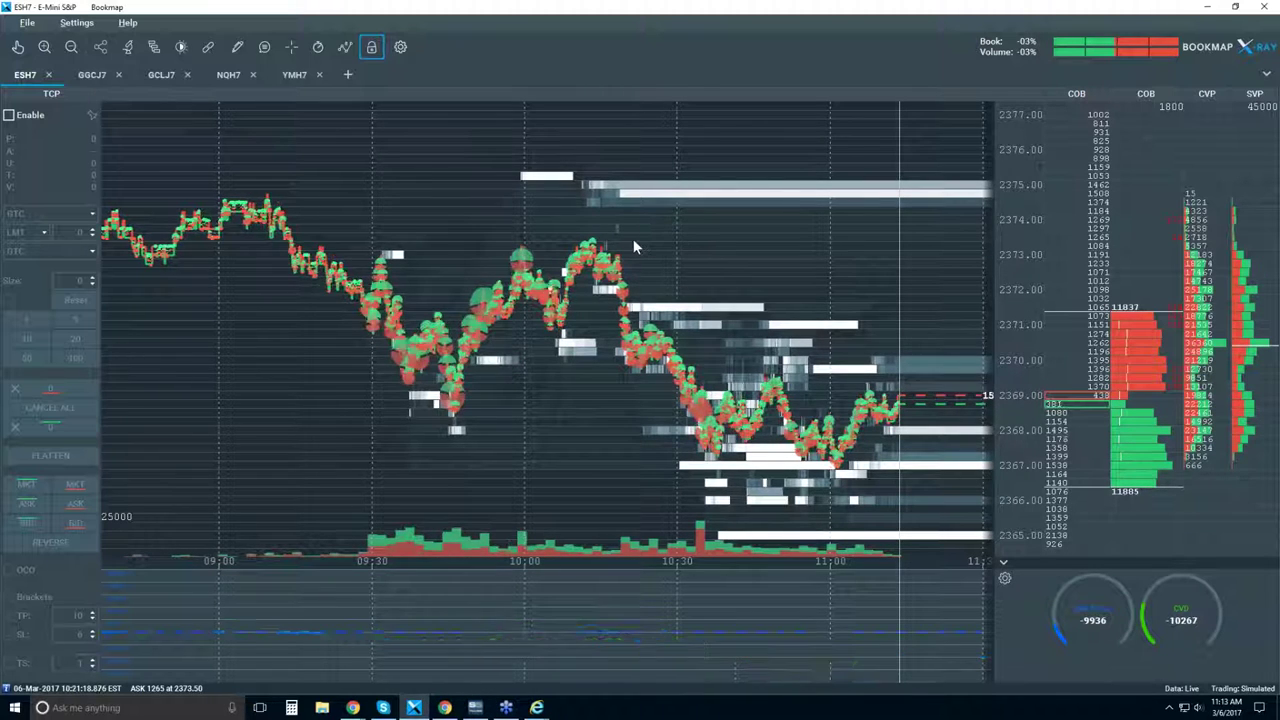
double_click(588, 14)
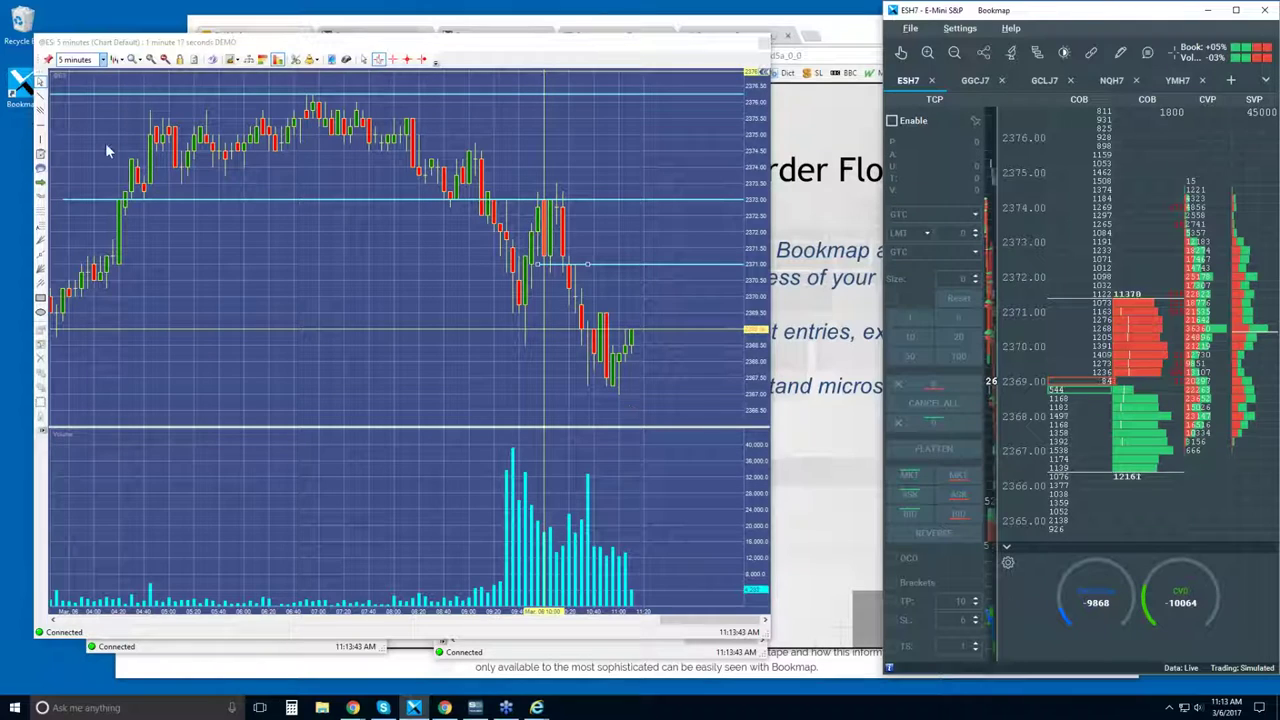
left_click(40, 130)
left_click_drag(600, 393, 650, 393)
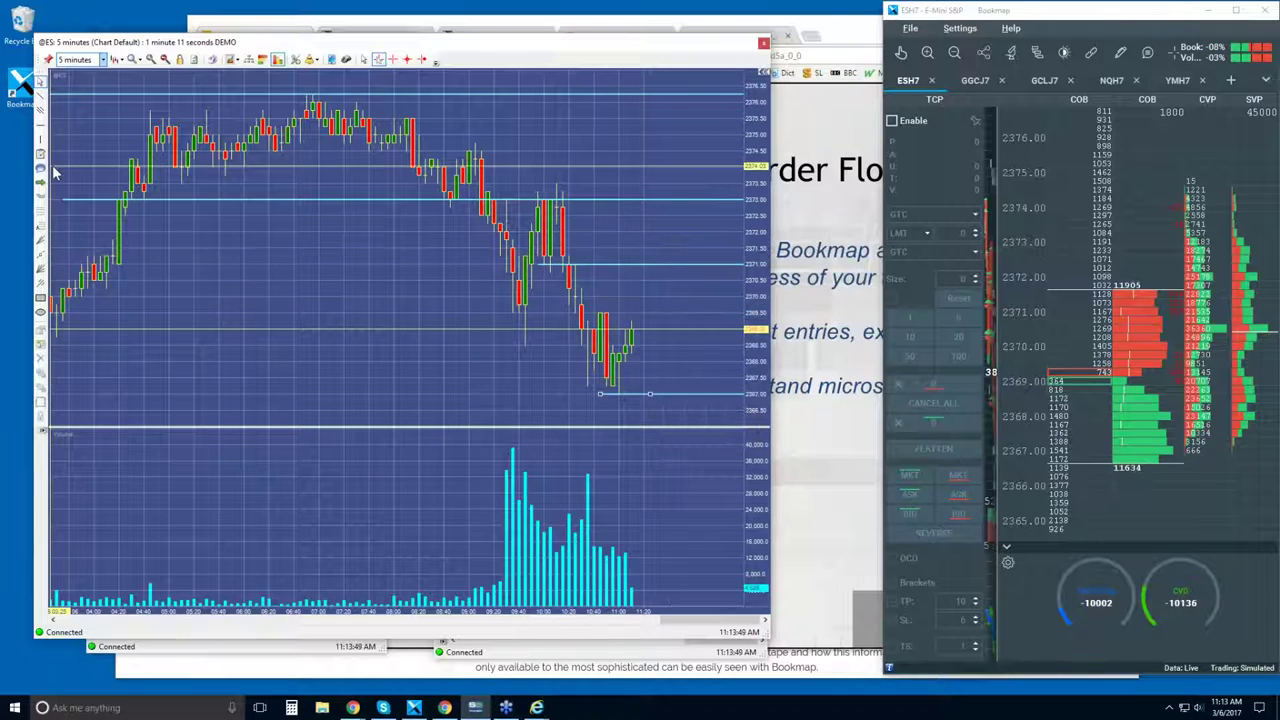
left_click_drag(506, 314, 662, 313)
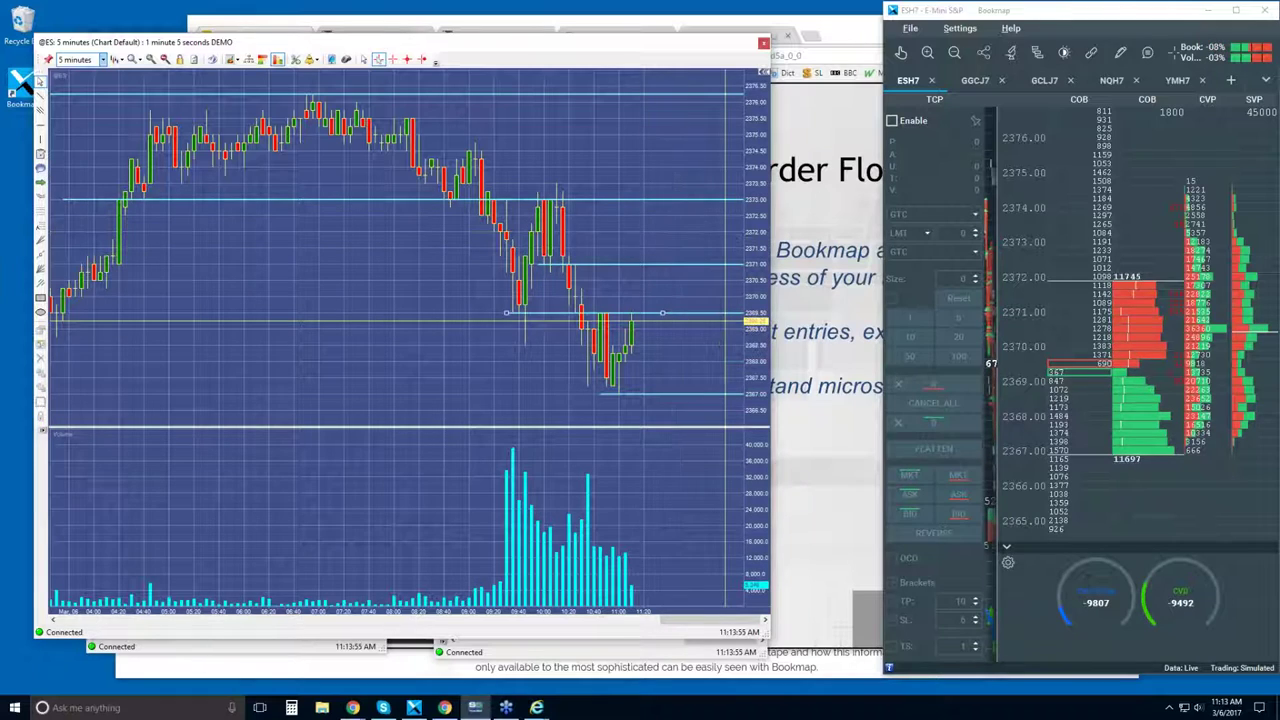
Step: Maximize the Bookmap ESH7 window and draw a horizontal line at 2367 on its heatmap chart
double_click(1050, 14)
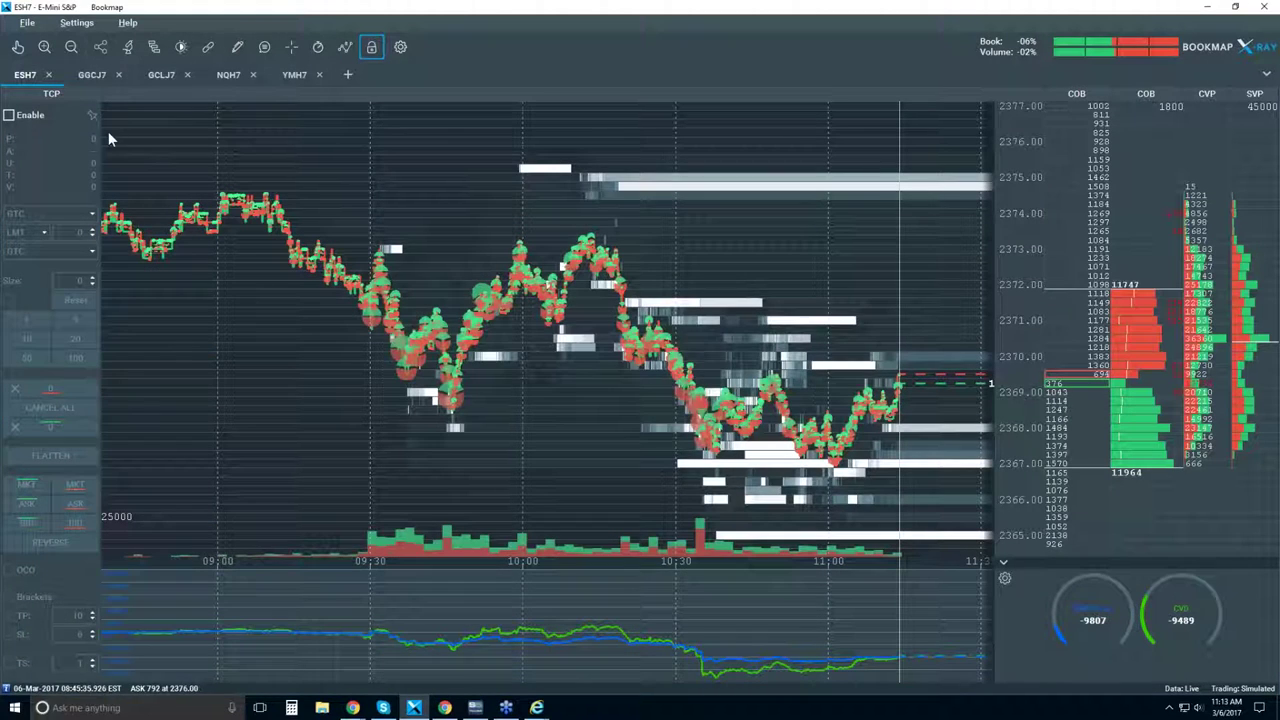
left_click(238, 47)
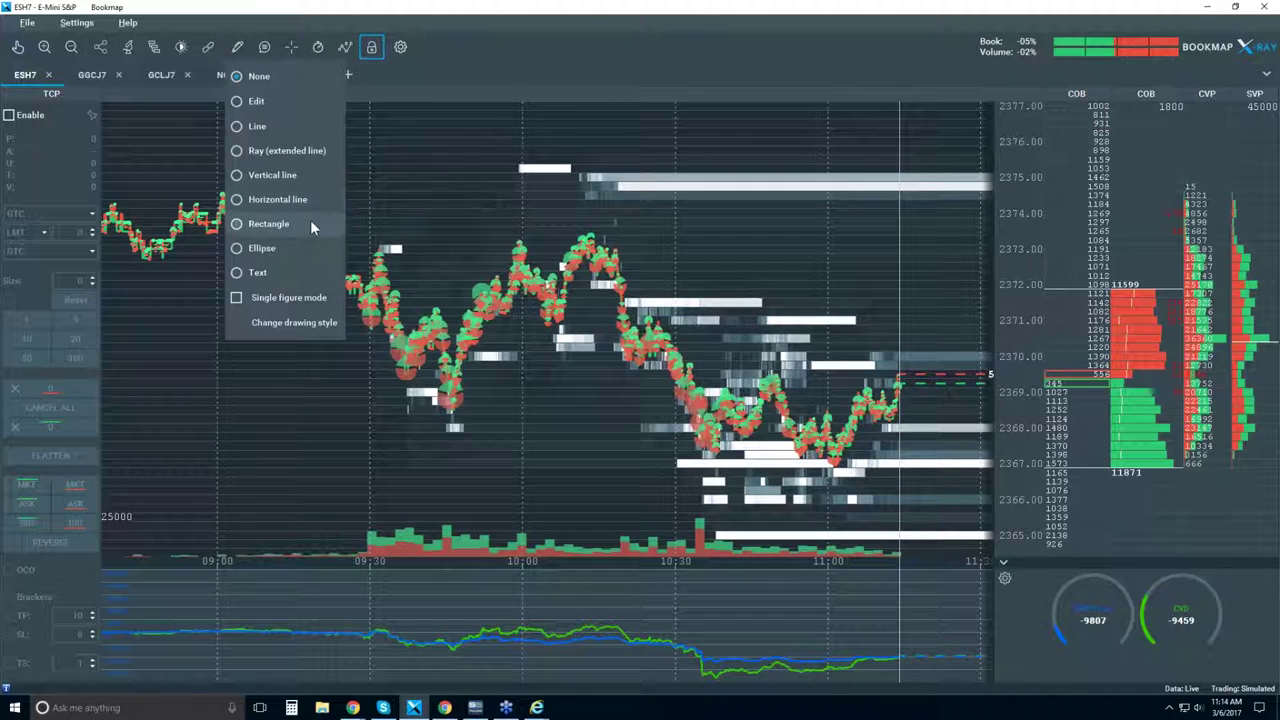
left_click(290, 127)
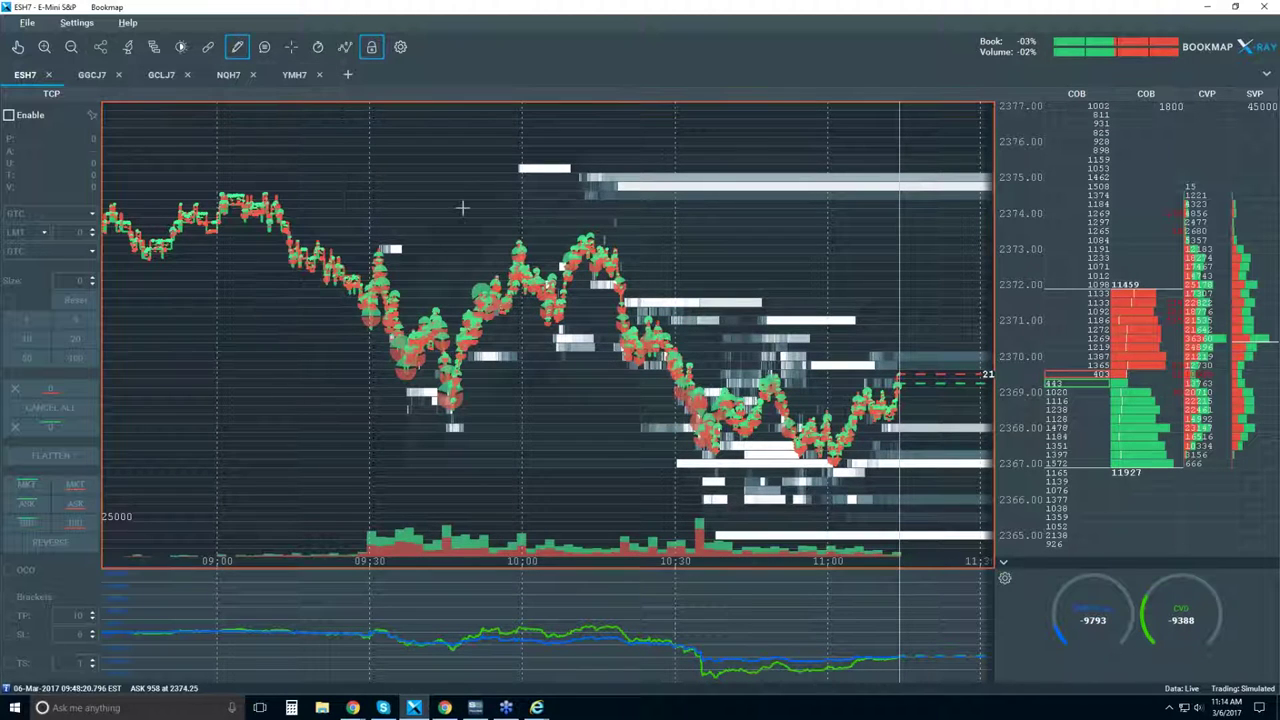
left_click(238, 48)
left_click(278, 199)
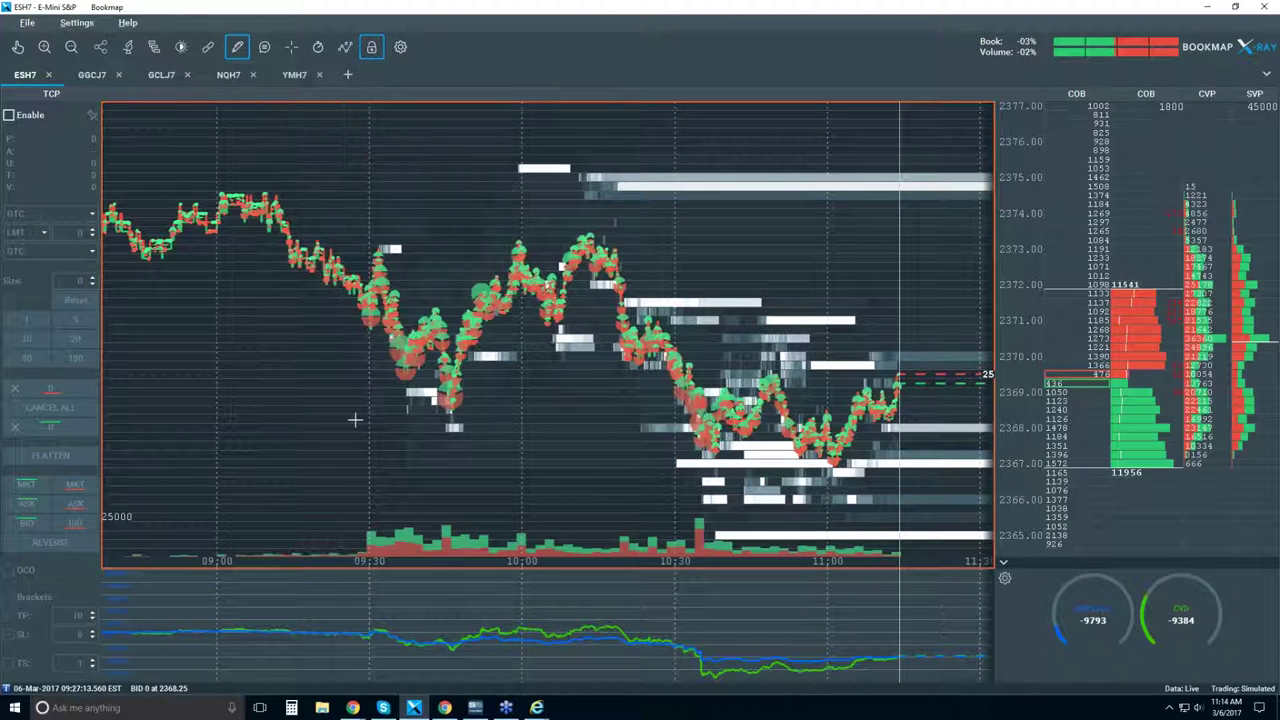
left_click(392, 447)
left_click_drag(390, 456, 390, 463)
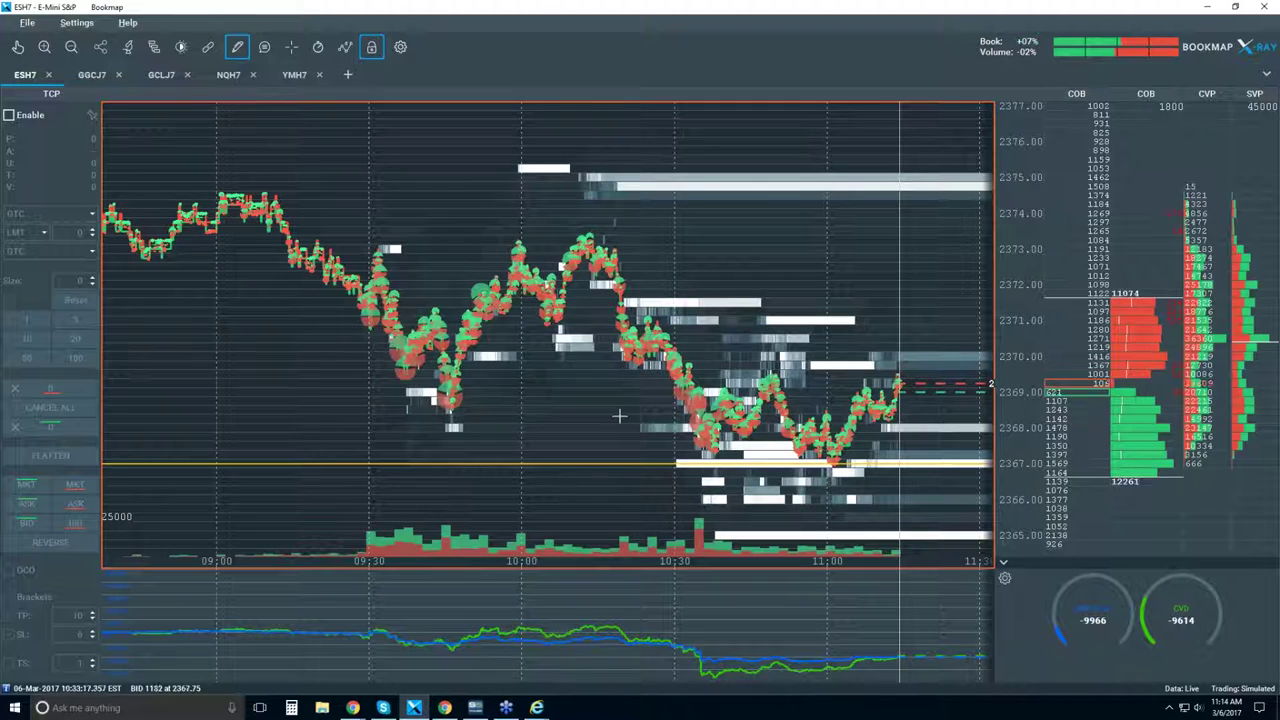
Step: Add horizontal lines in Bookmap at about 2369.50, 2371 and 2373.50, and leave drawing mode
left_click(237, 48)
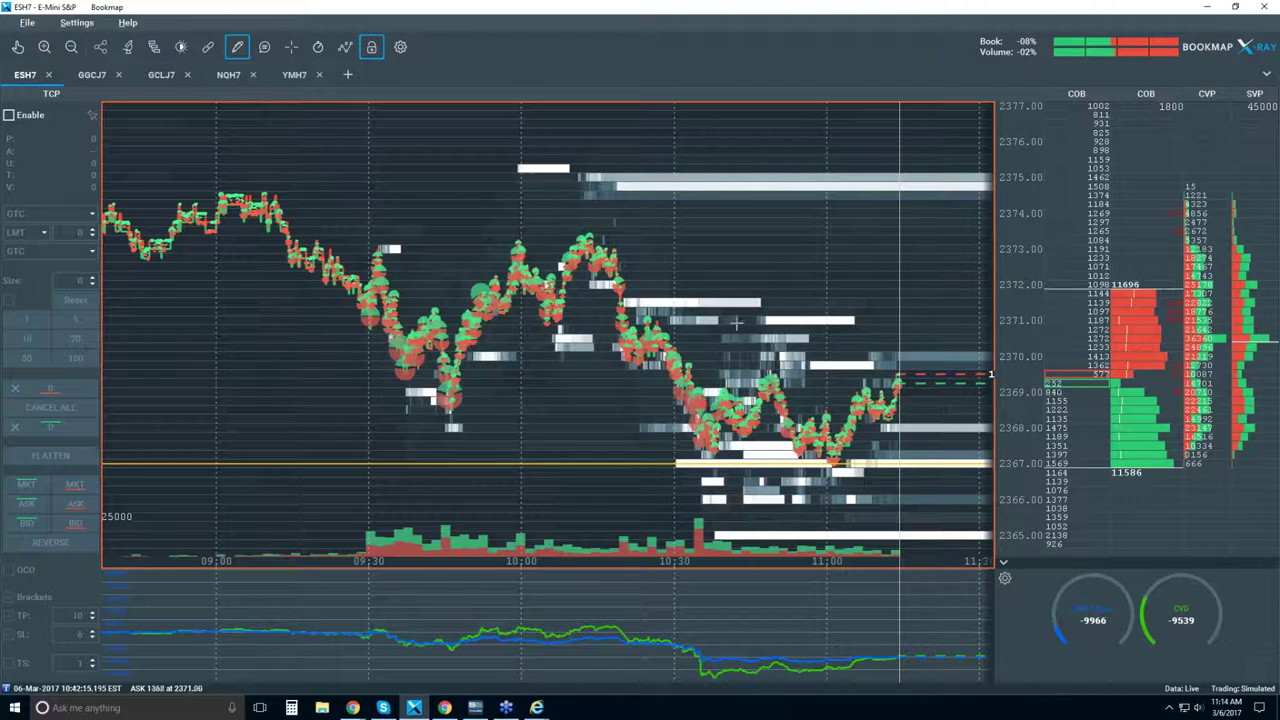
left_click(547, 373)
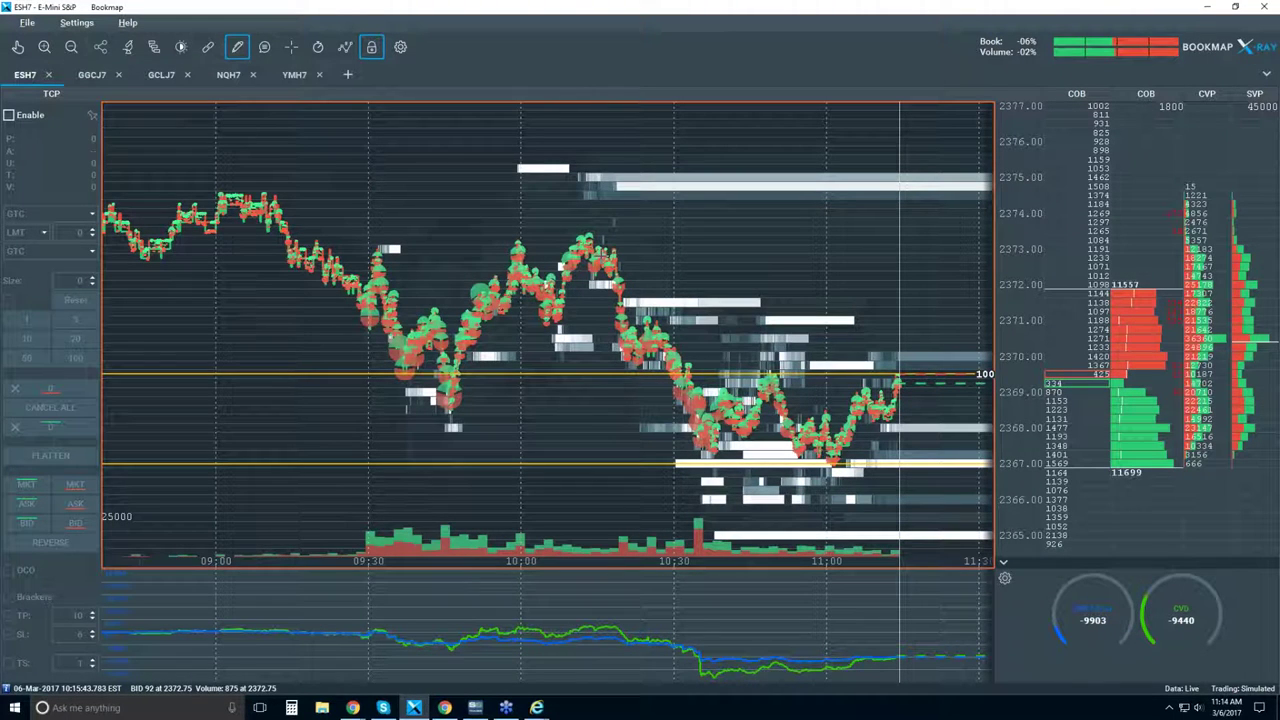
left_click(547, 288)
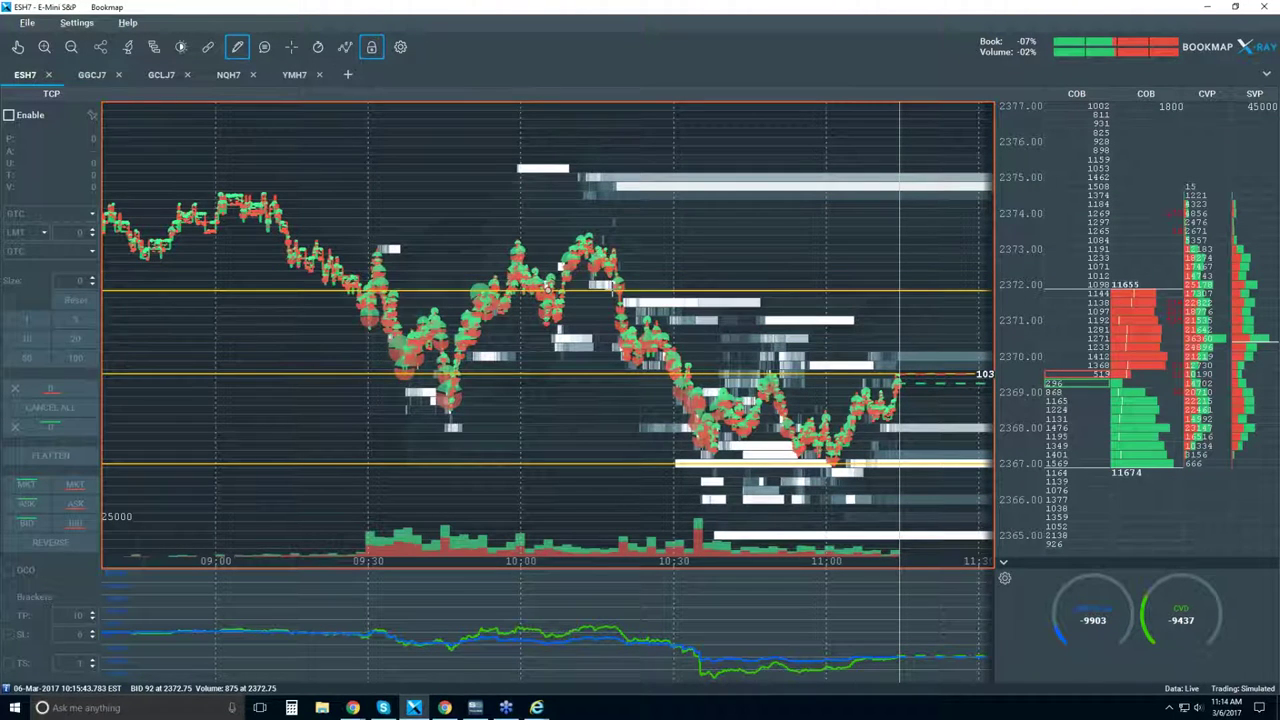
left_click_drag(611, 290, 611, 297)
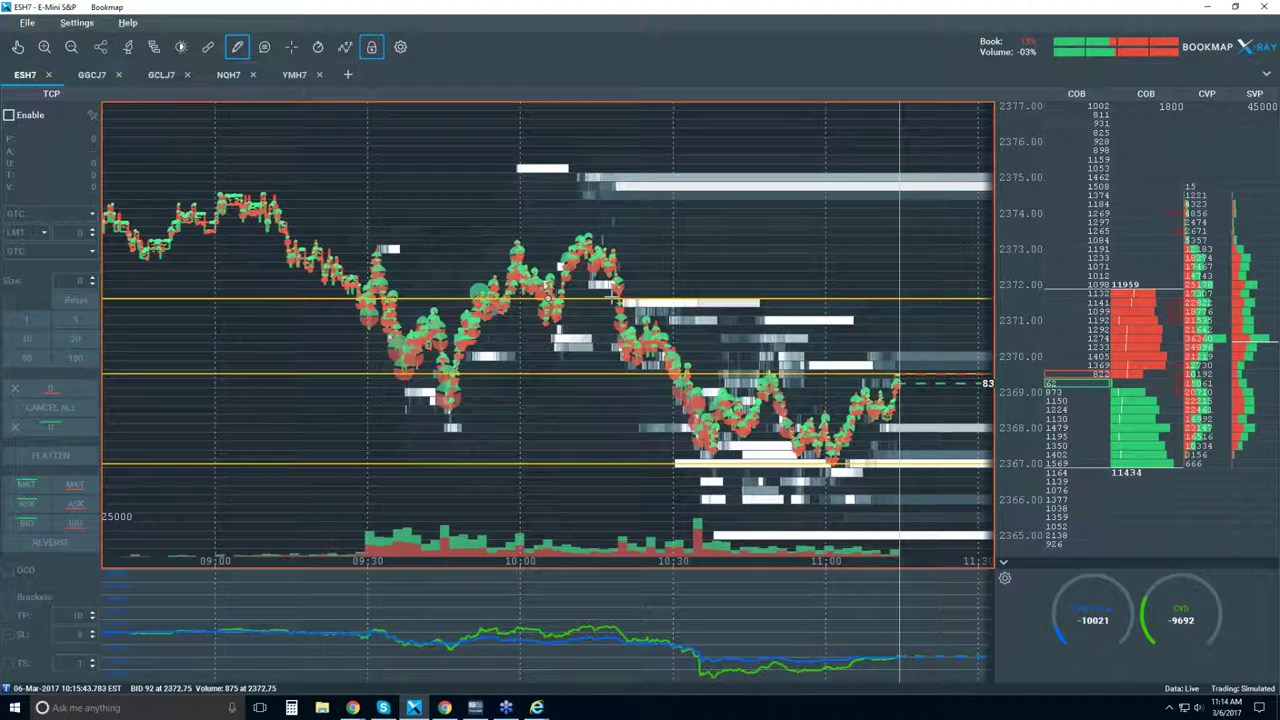
left_click_drag(611, 297, 611, 319)
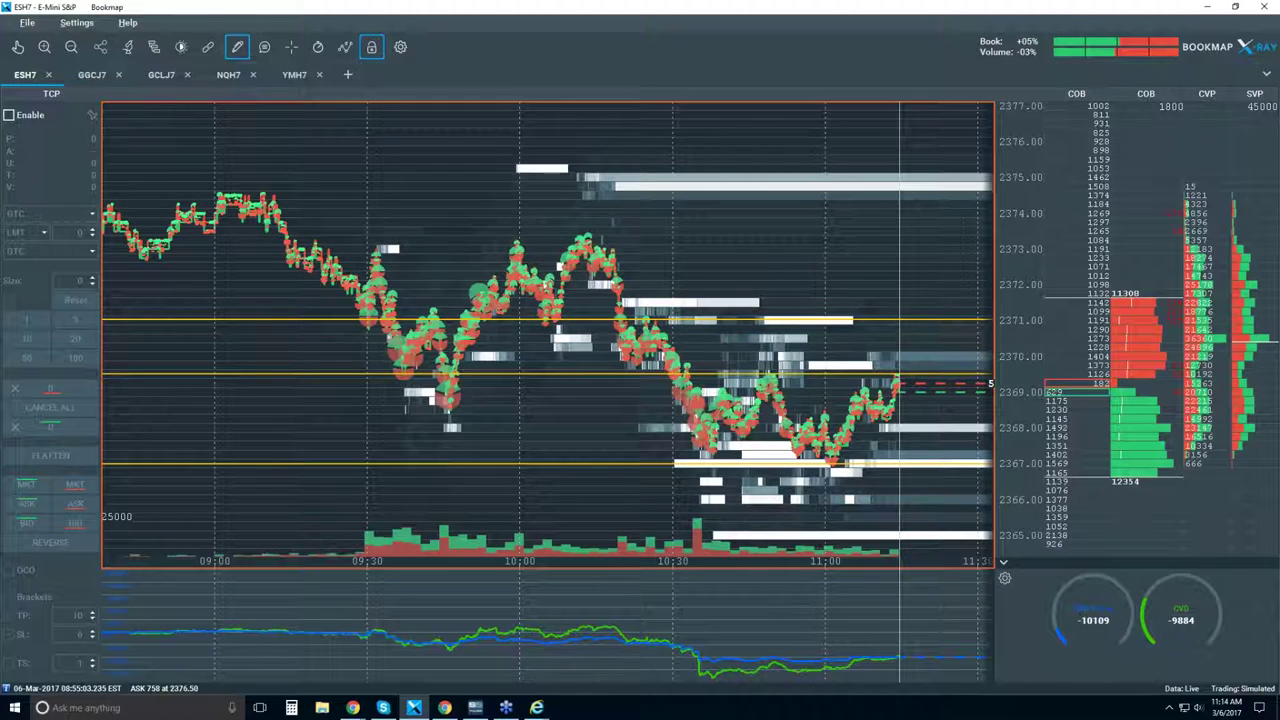
left_click(657, 235)
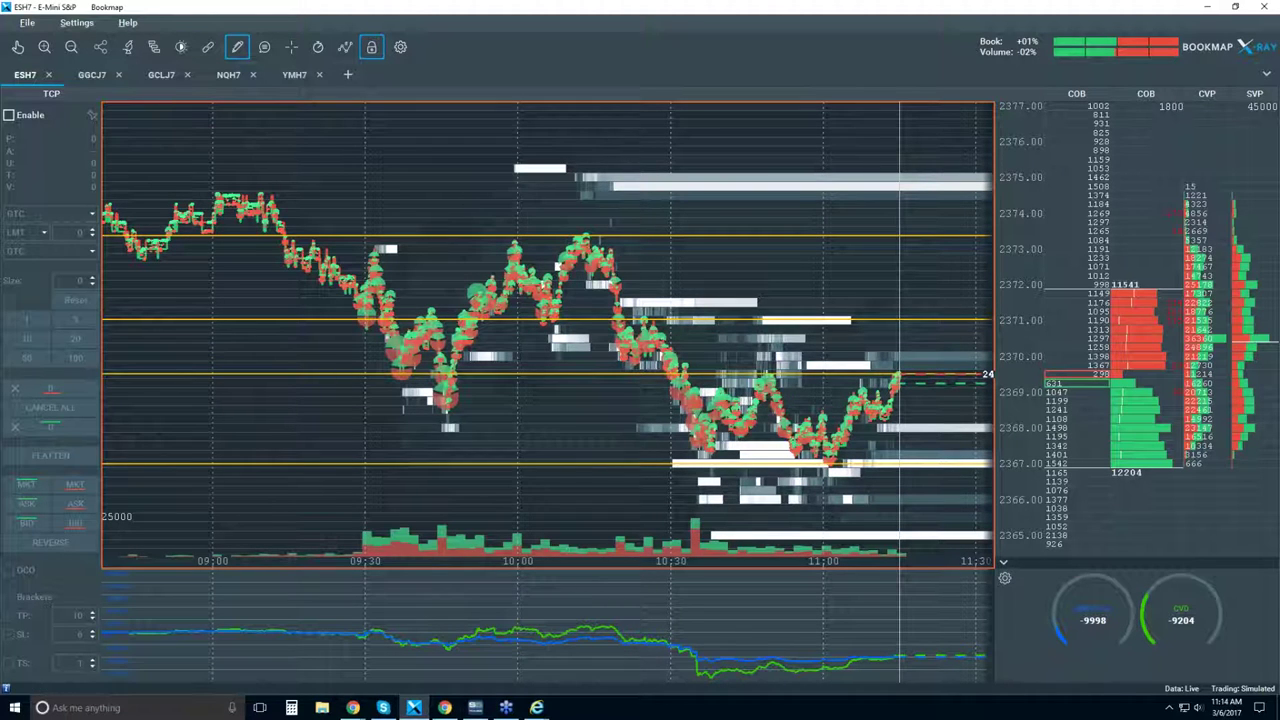
left_click(237, 47)
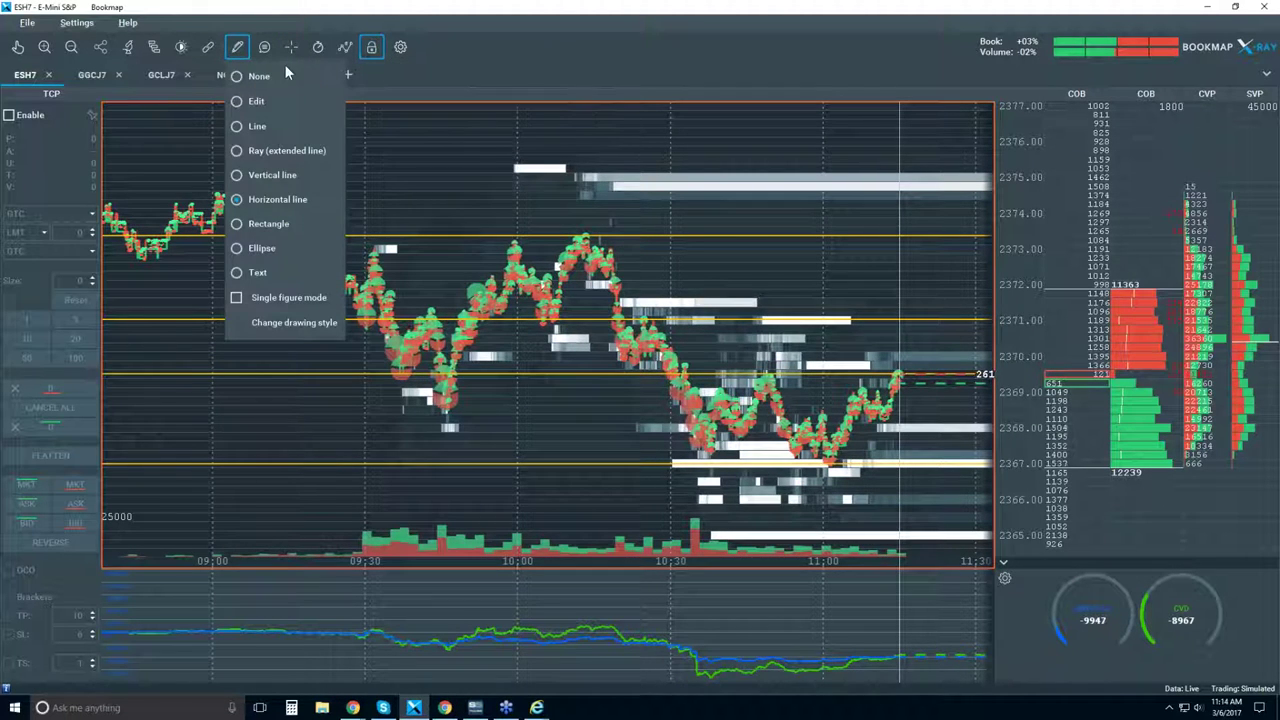
Step: Turn off chart trading mode to hide the order entry panel, and review the ESH7 Studies configuration without changing it
left_click(371, 47)
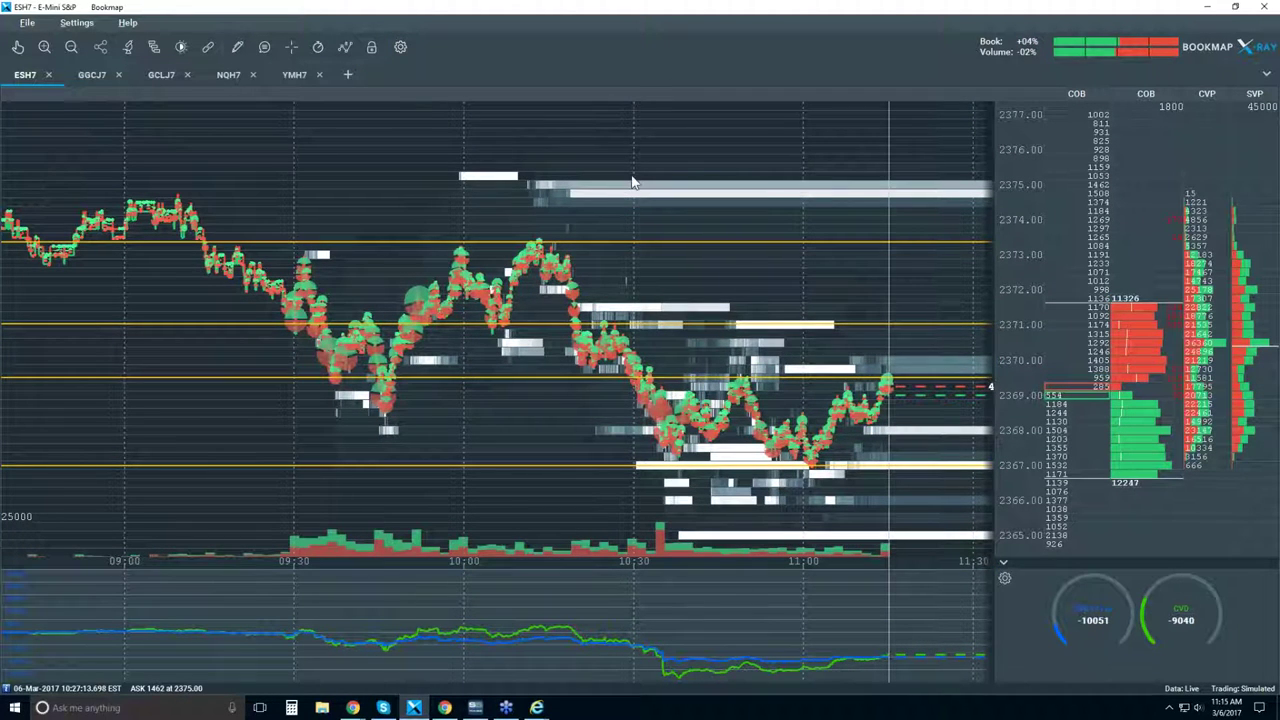
left_click(148, 48)
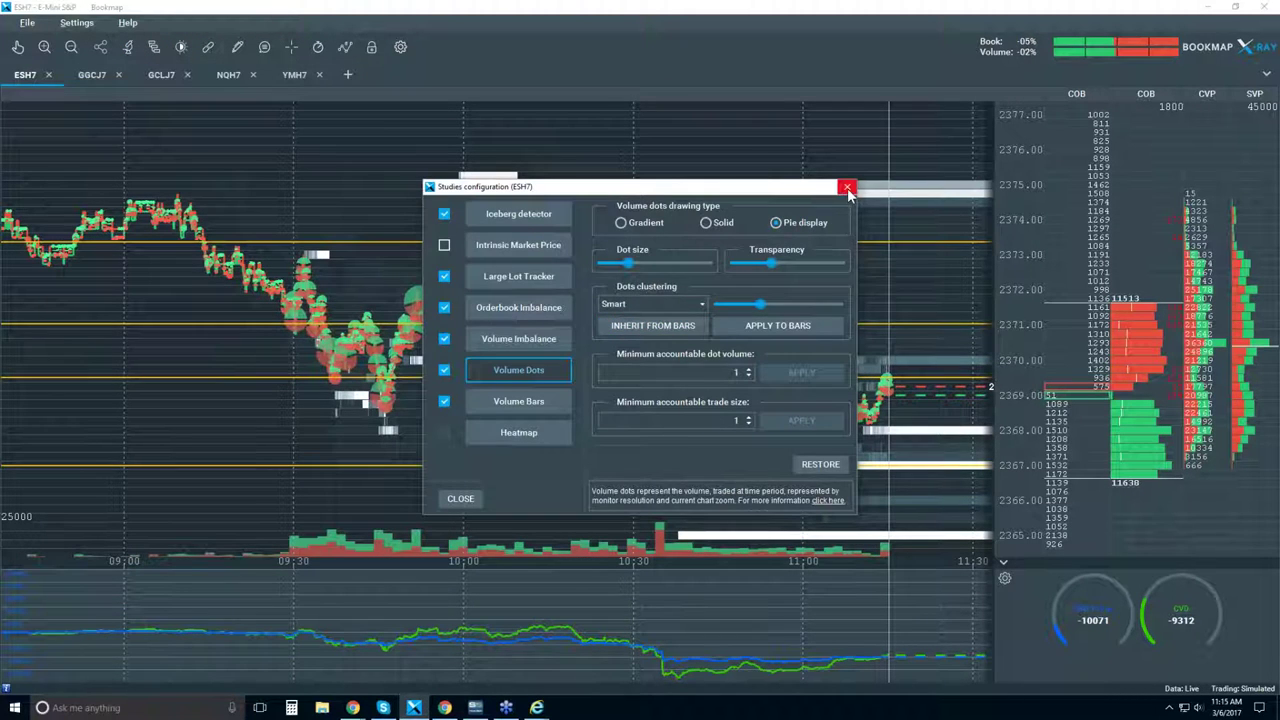
left_click(847, 188)
Step: Hide the Volume Dots, Heatmap and Extended layers on the ESH7 chart, leaving the best bid/ask lines displayed
left_click(345, 47)
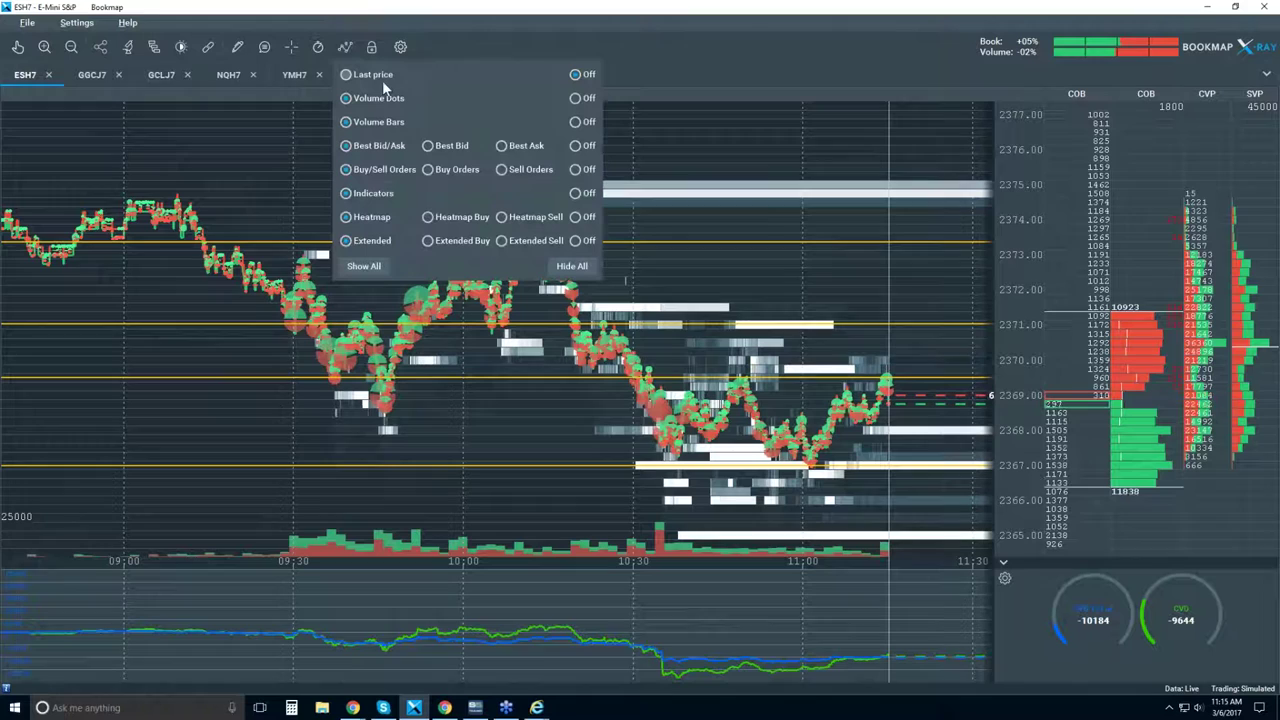
left_click(577, 98)
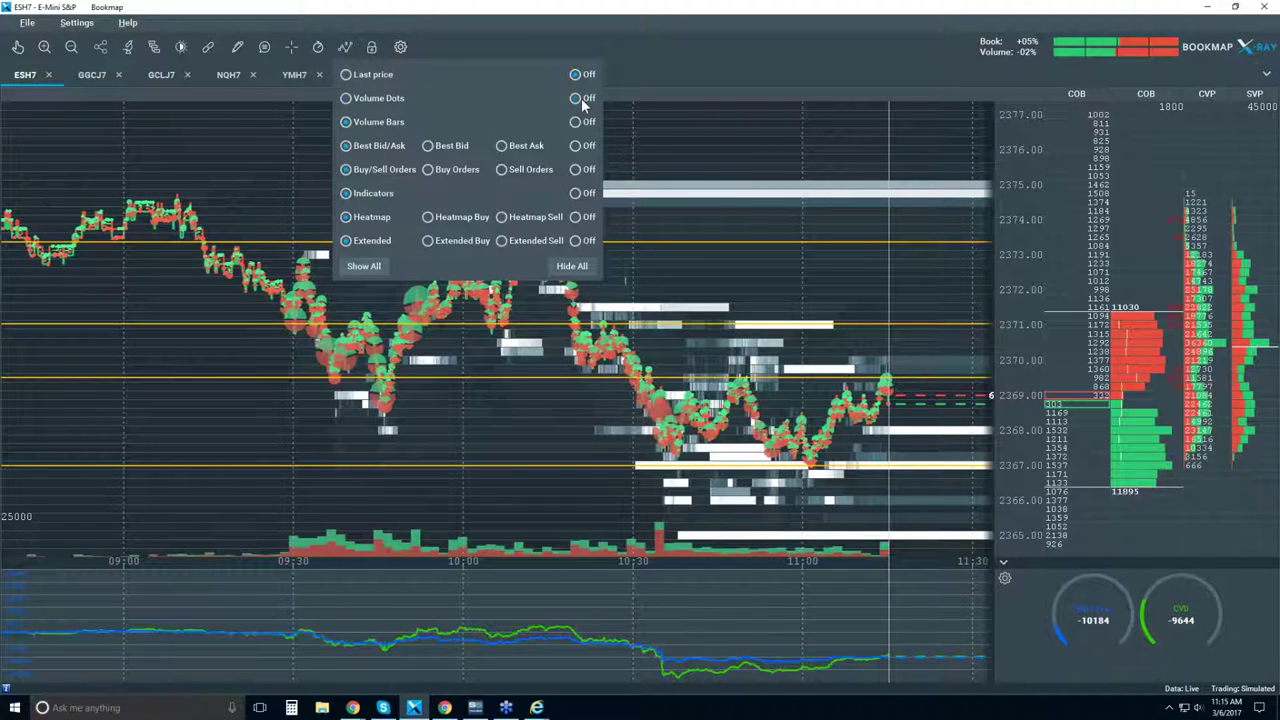
left_click(577, 217)
left_click(577, 241)
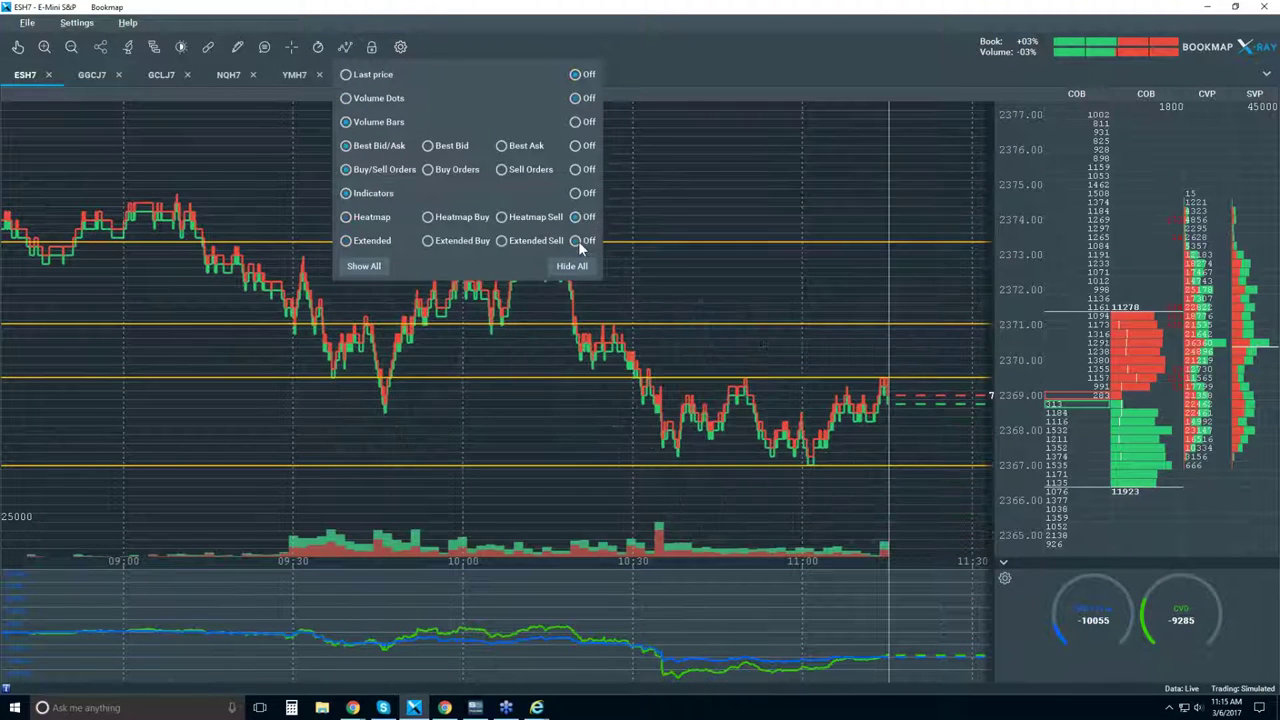
left_click(686, 190)
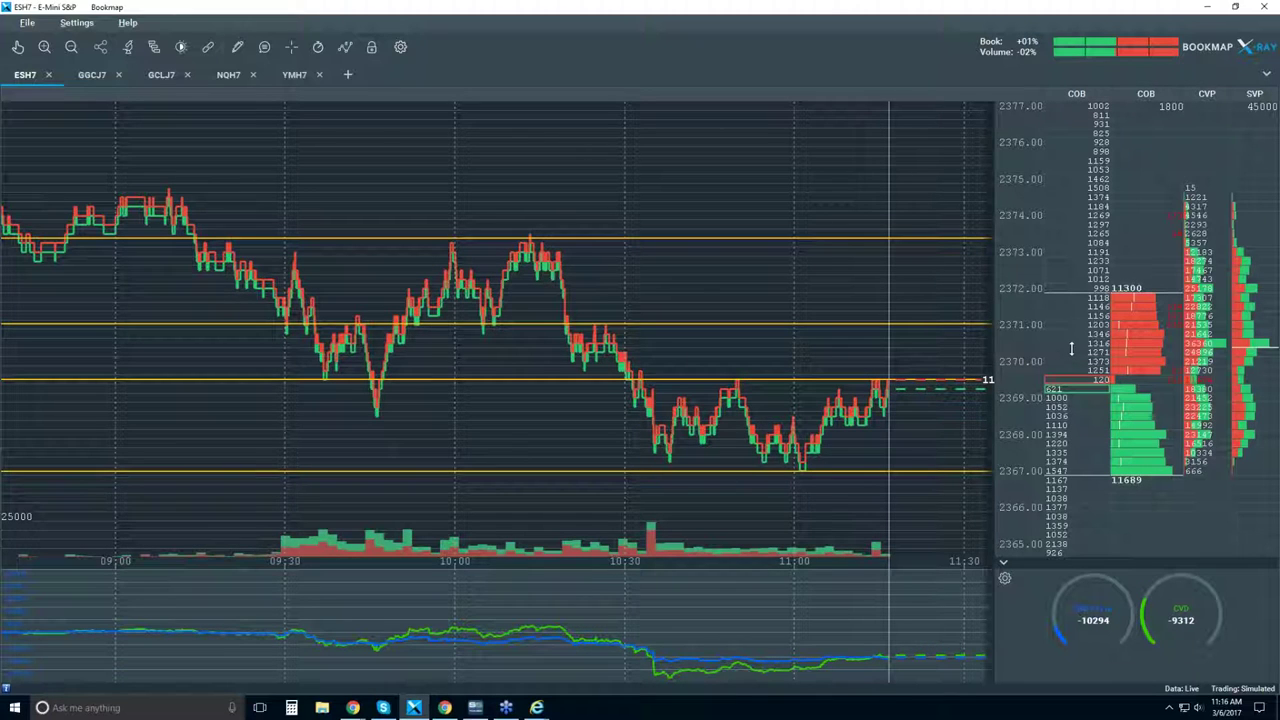
Step: Enlarge the chart's price scale slightly and display the Volume Dots layer again
left_click_drag(1083, 262, 1085, 237)
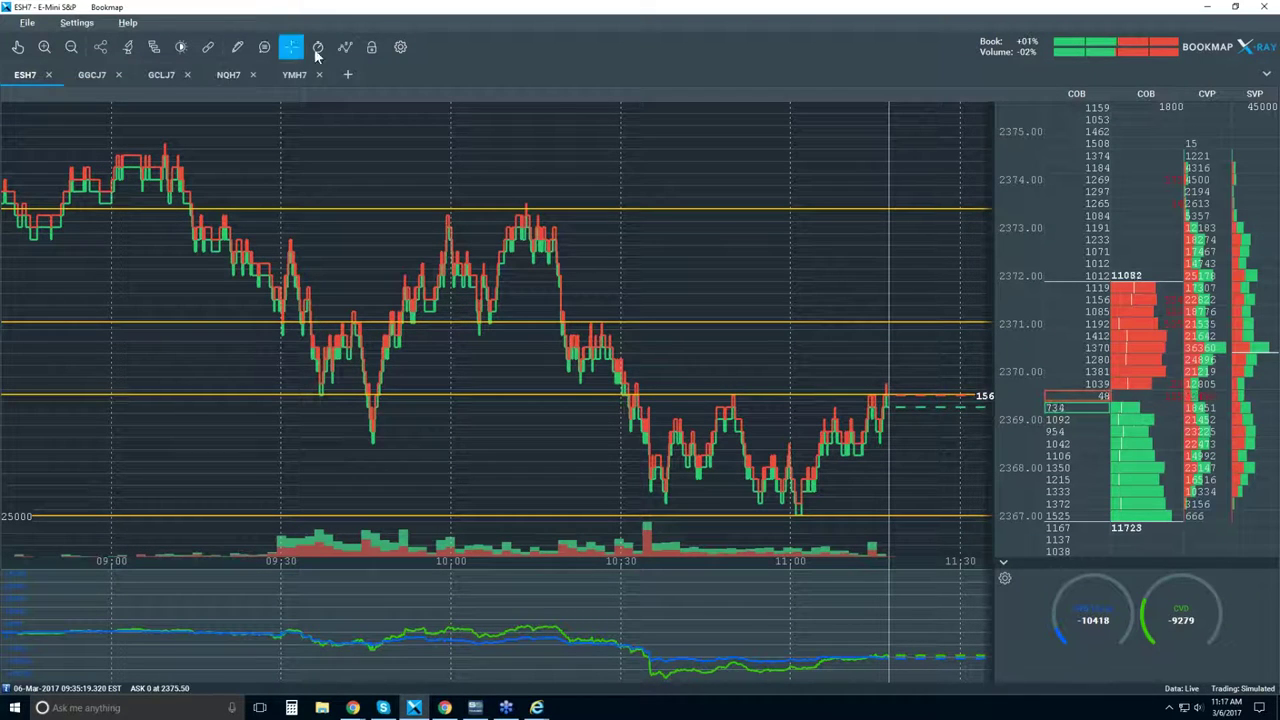
left_click(371, 49)
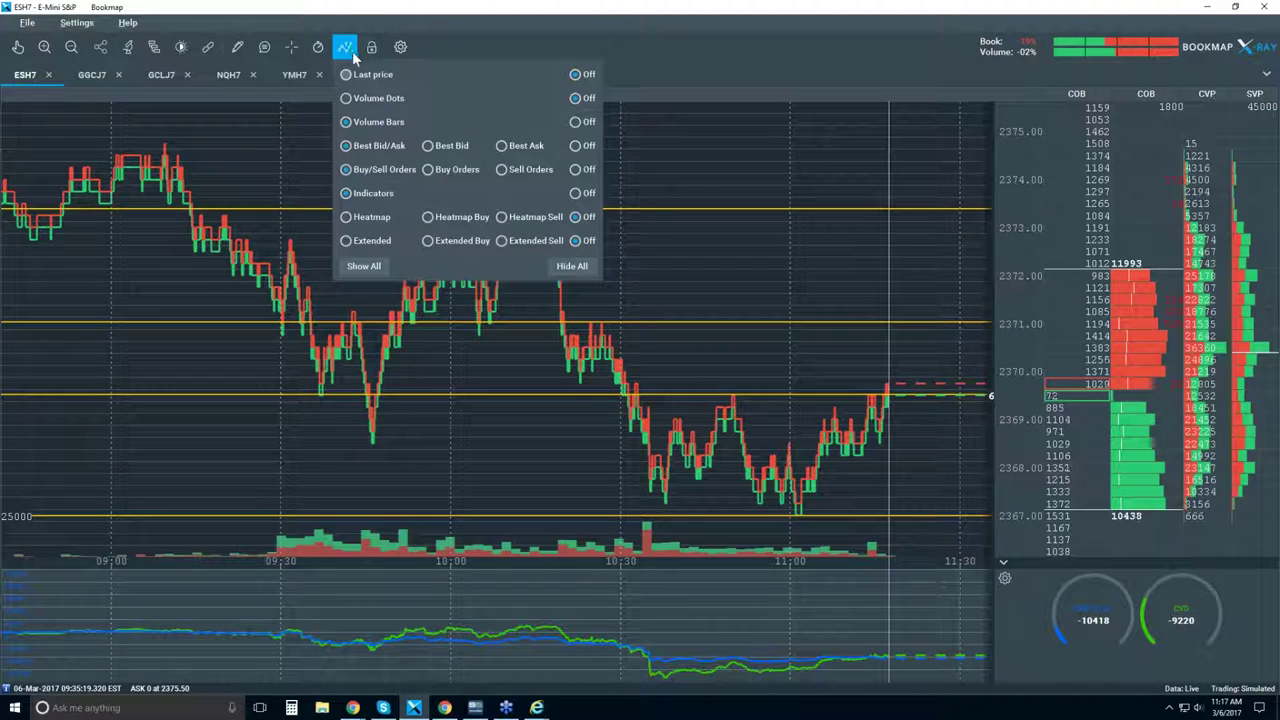
left_click(383, 98)
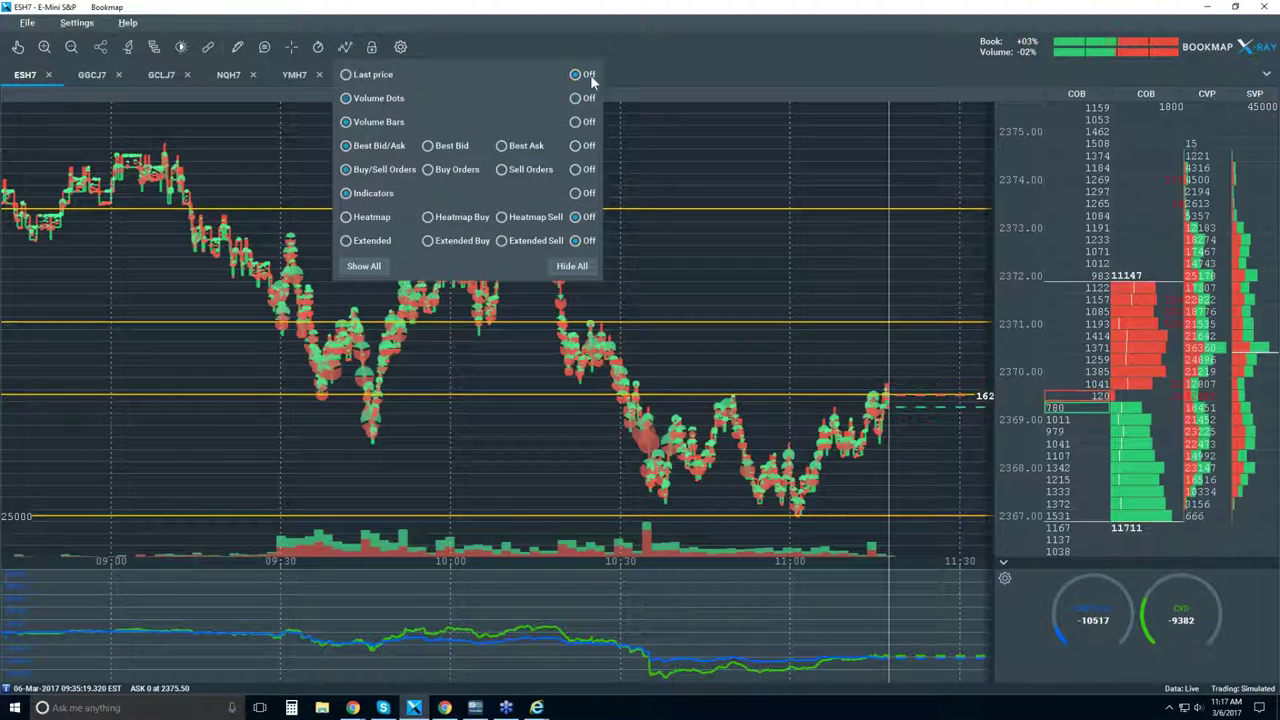
left_click(661, 156)
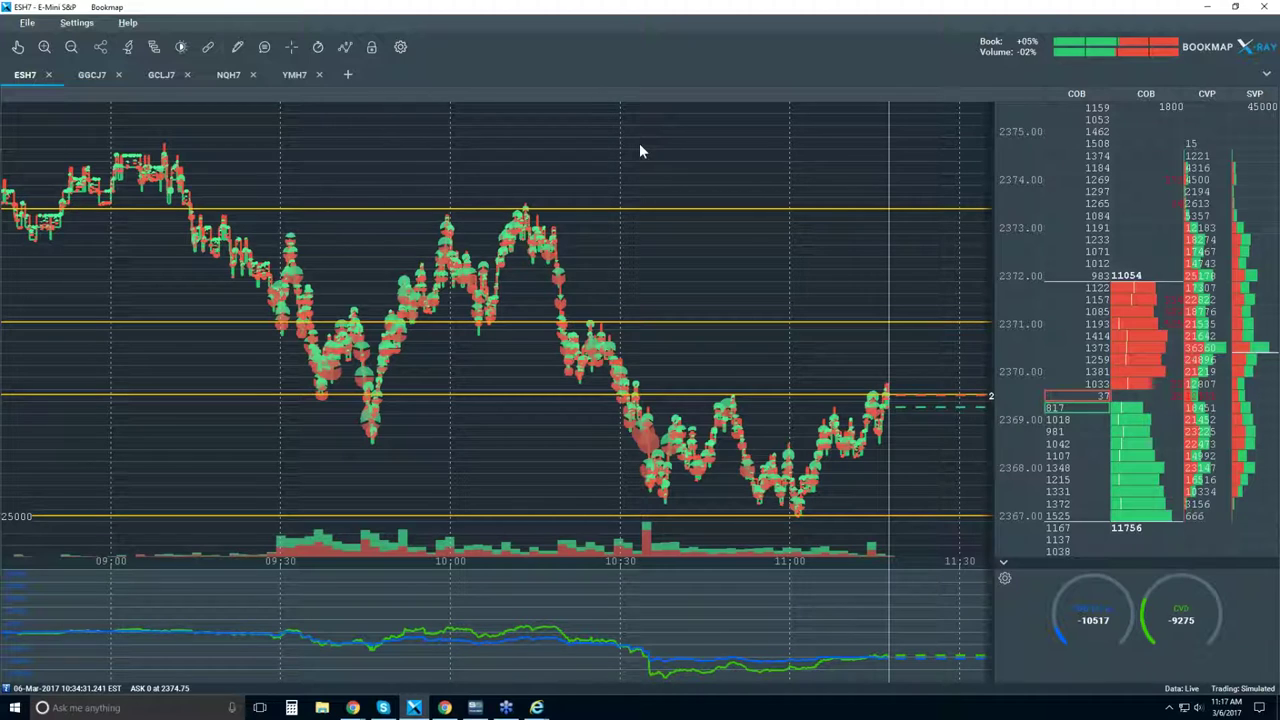
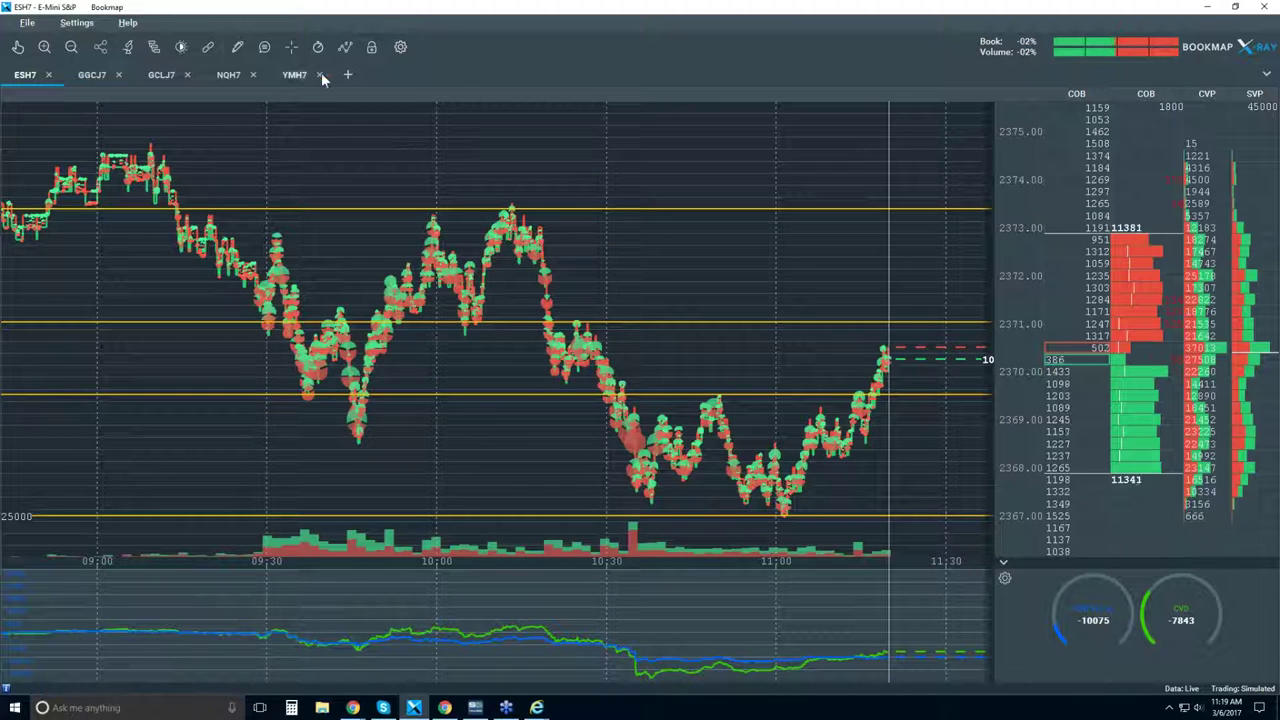
Step: Display the Heatmap and Extended layers on the ESH7 chart again
left_click(345, 47)
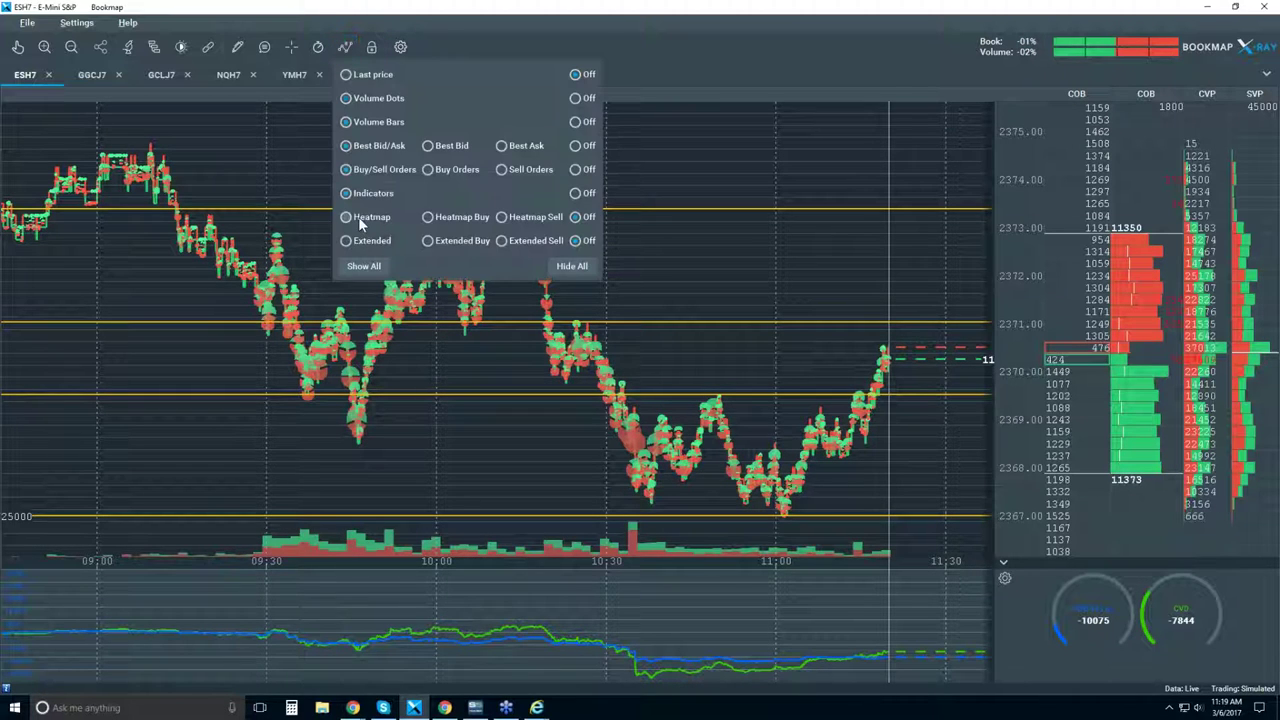
left_click(347, 217)
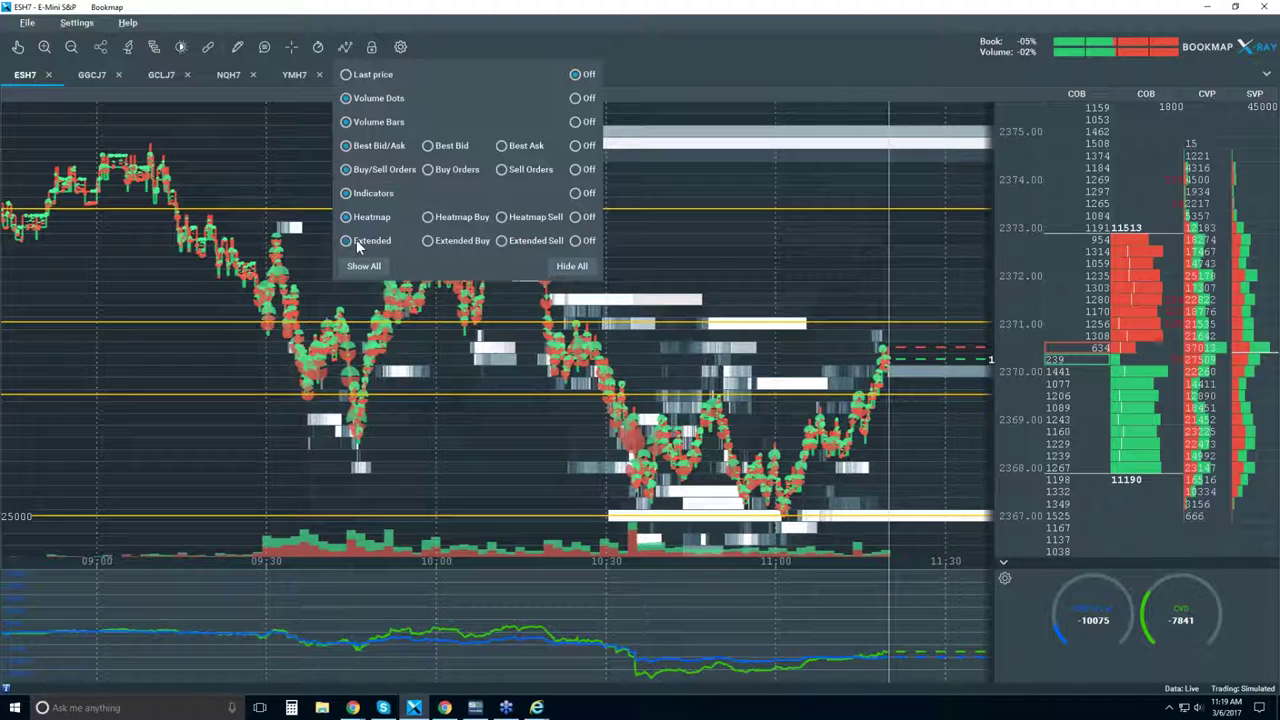
left_click(670, 236)
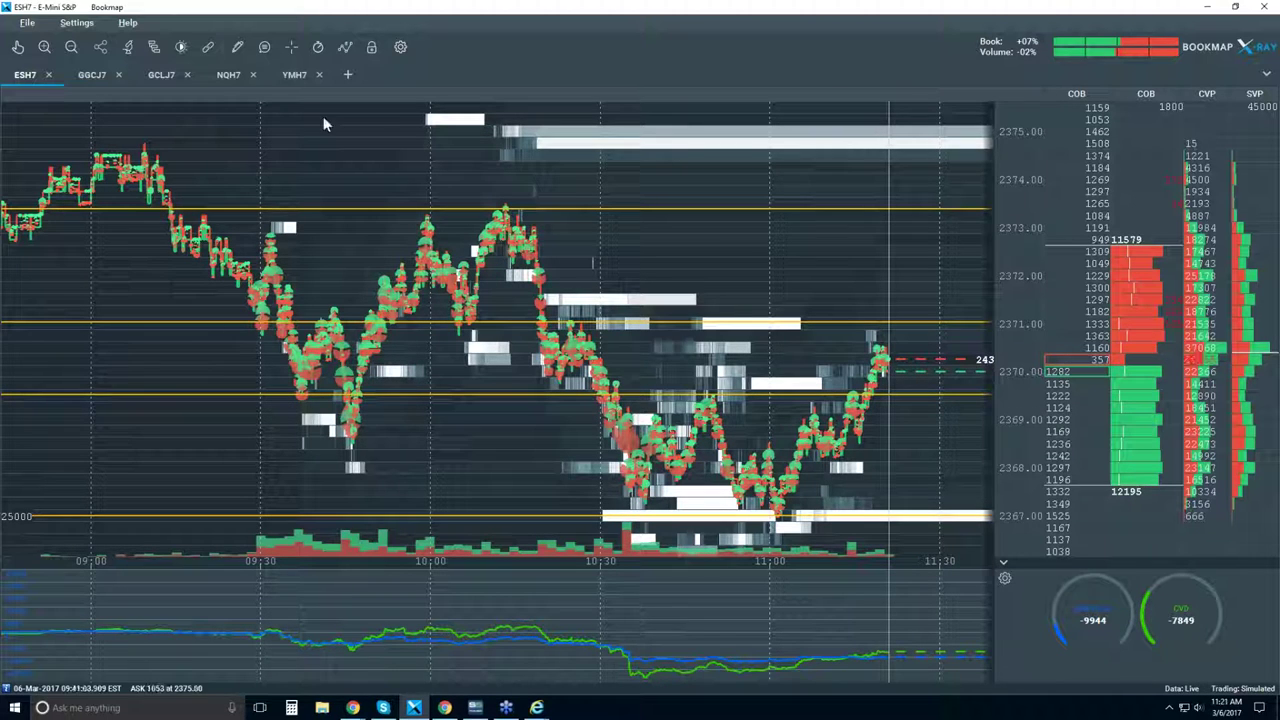
Step: Configure the heatmap contrast with white cut-off at about 87, brightness at about 35 and large size highlight at about 50
left_click(181, 47)
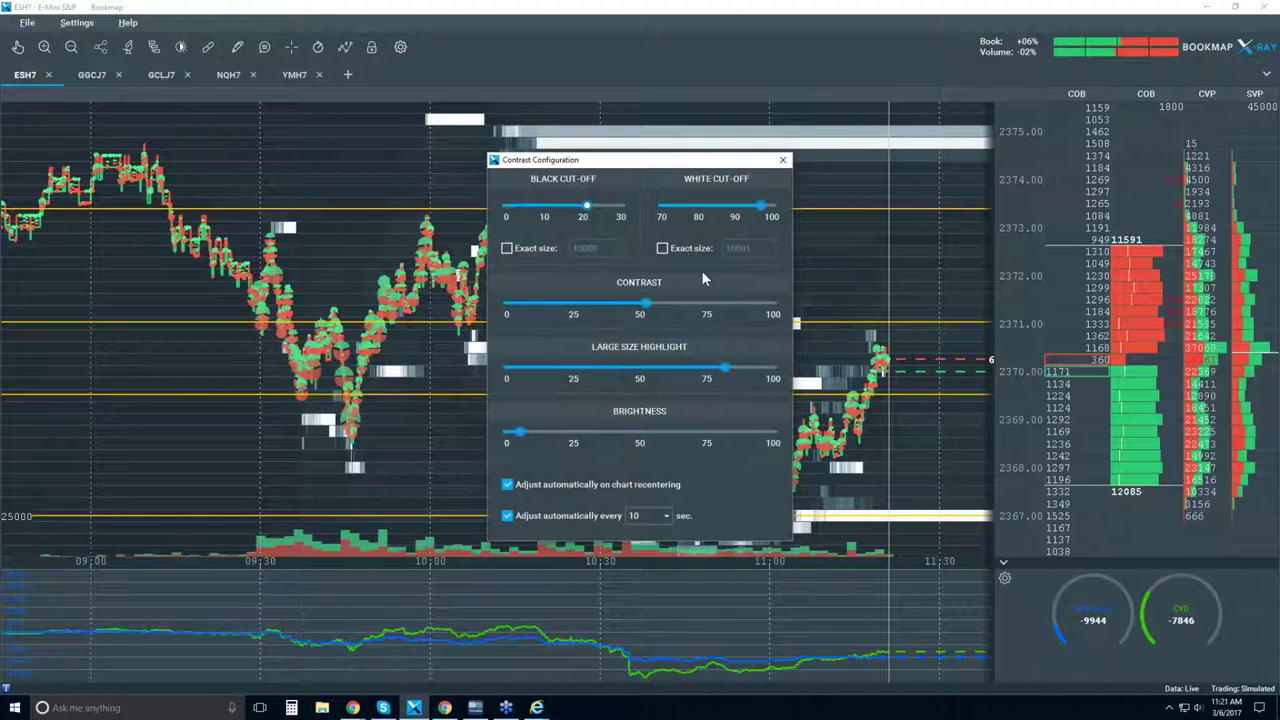
left_click_drag(762, 206, 727, 207)
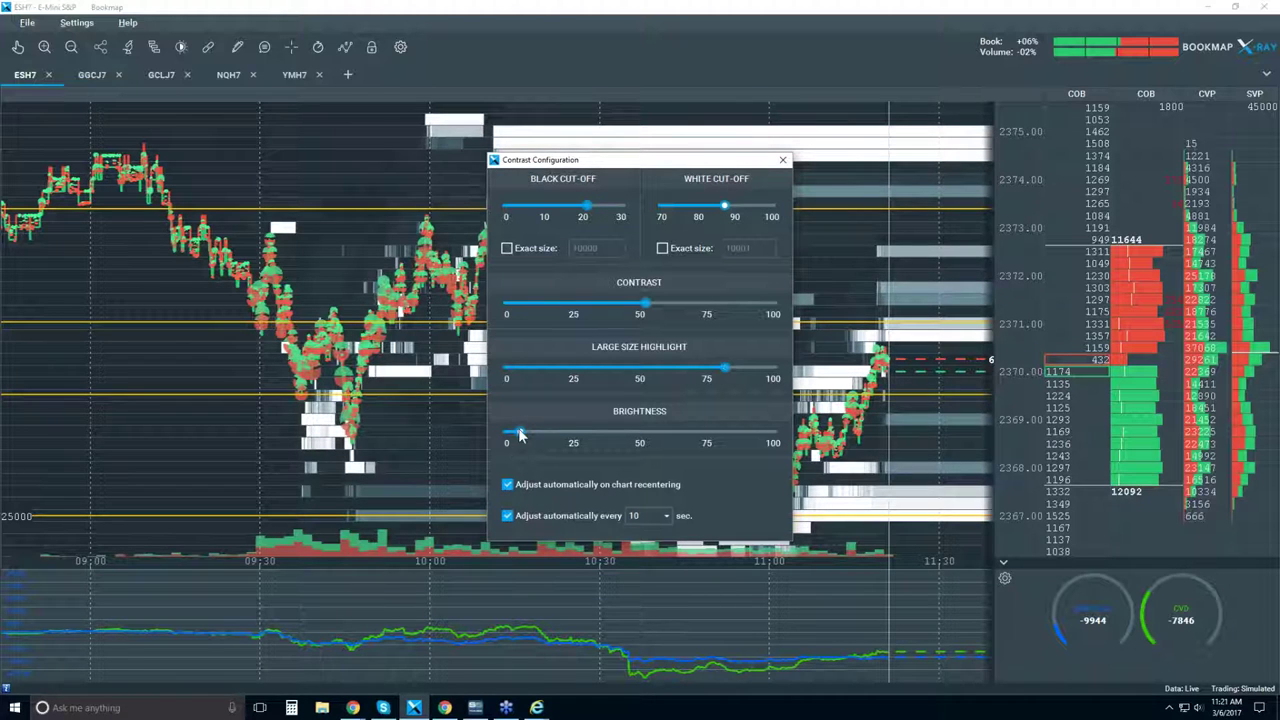
left_click_drag(519, 434, 597, 433)
left_click_drag(727, 370, 640, 369)
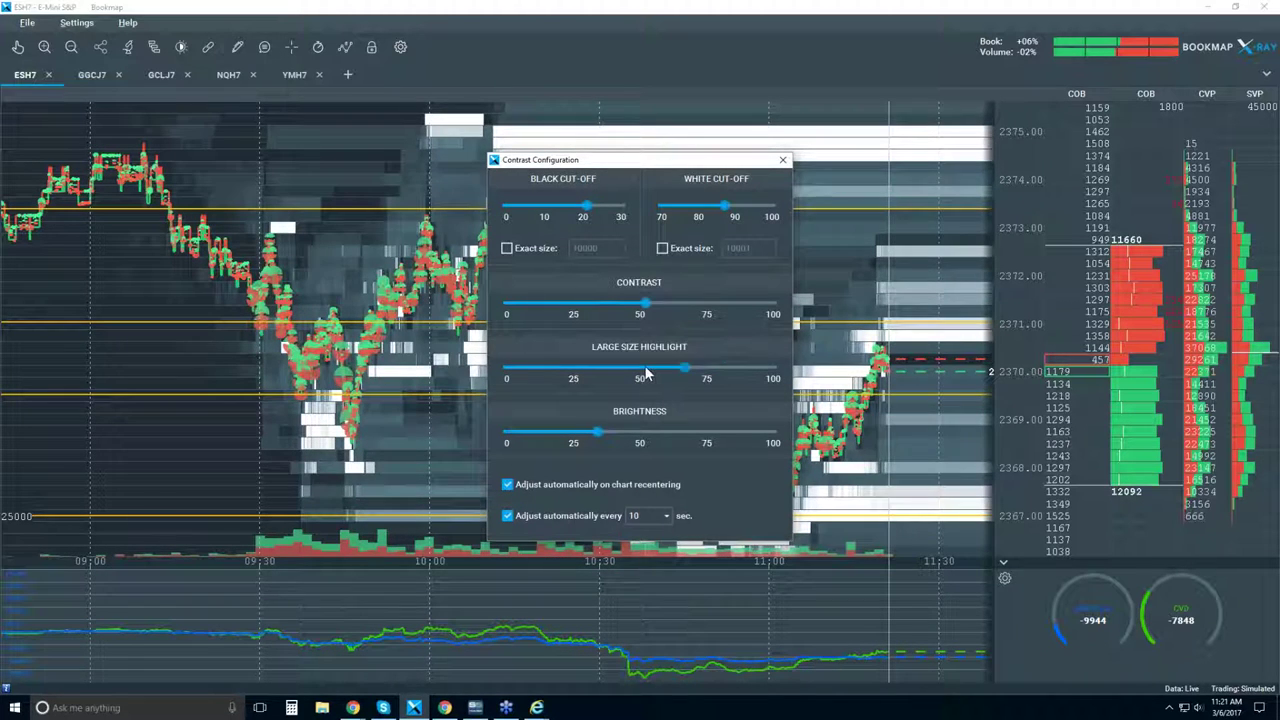
left_click(783, 161)
Step: Examine the heatmap liquidity around the recent ESH7 price action from 10:30 onward between 2367 and 2372
scroll(822, 383, "up", 2)
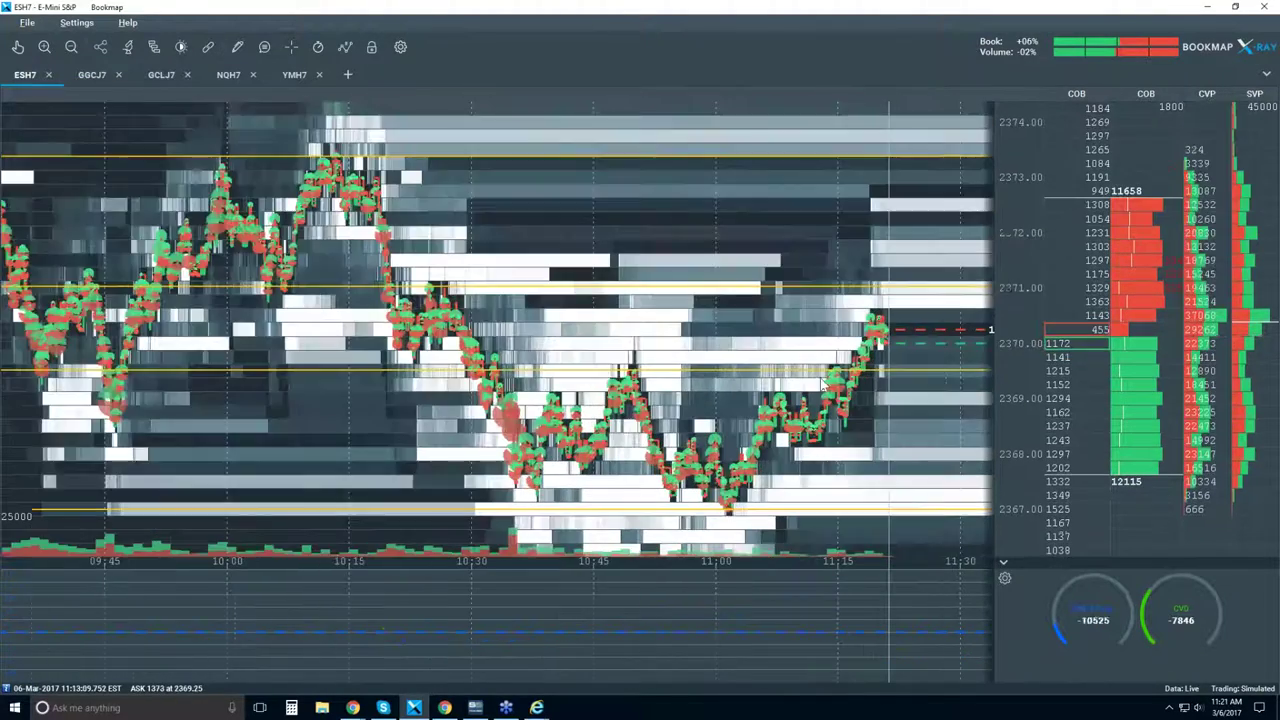
scroll(822, 383, "up", 2)
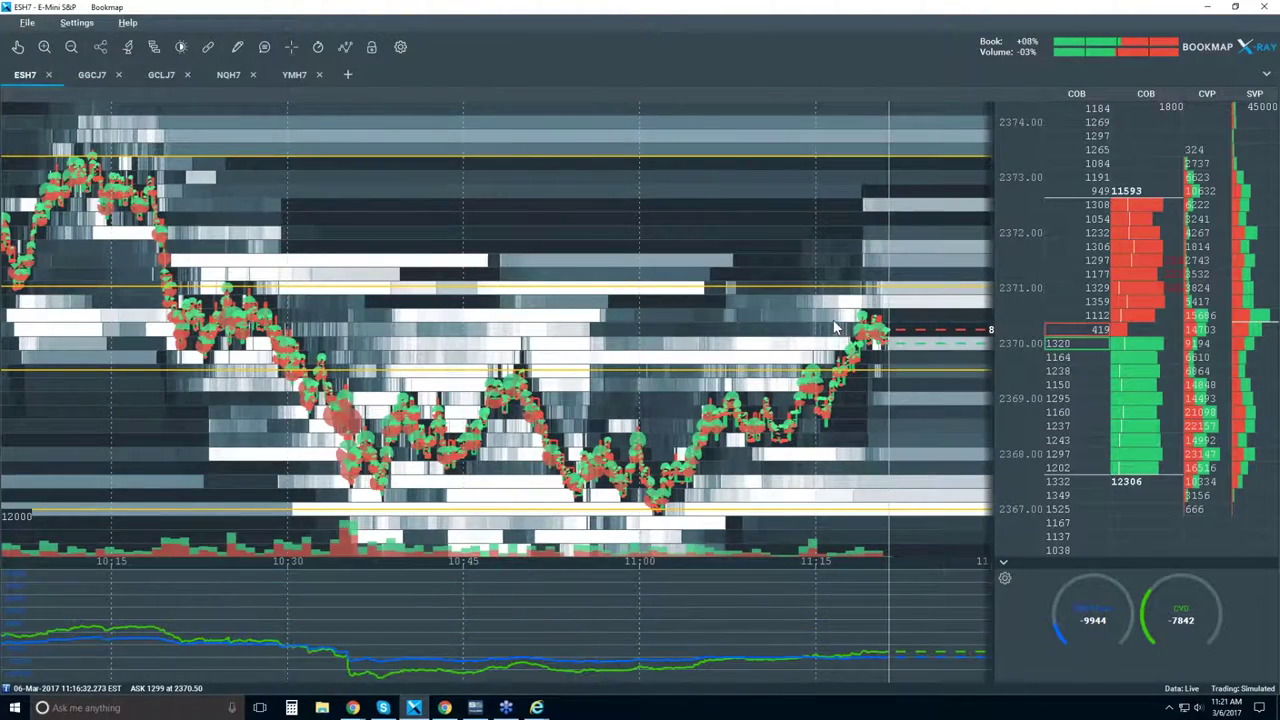
scroll(828, 322, "up", 1)
scroll(814, 300, "up", 1)
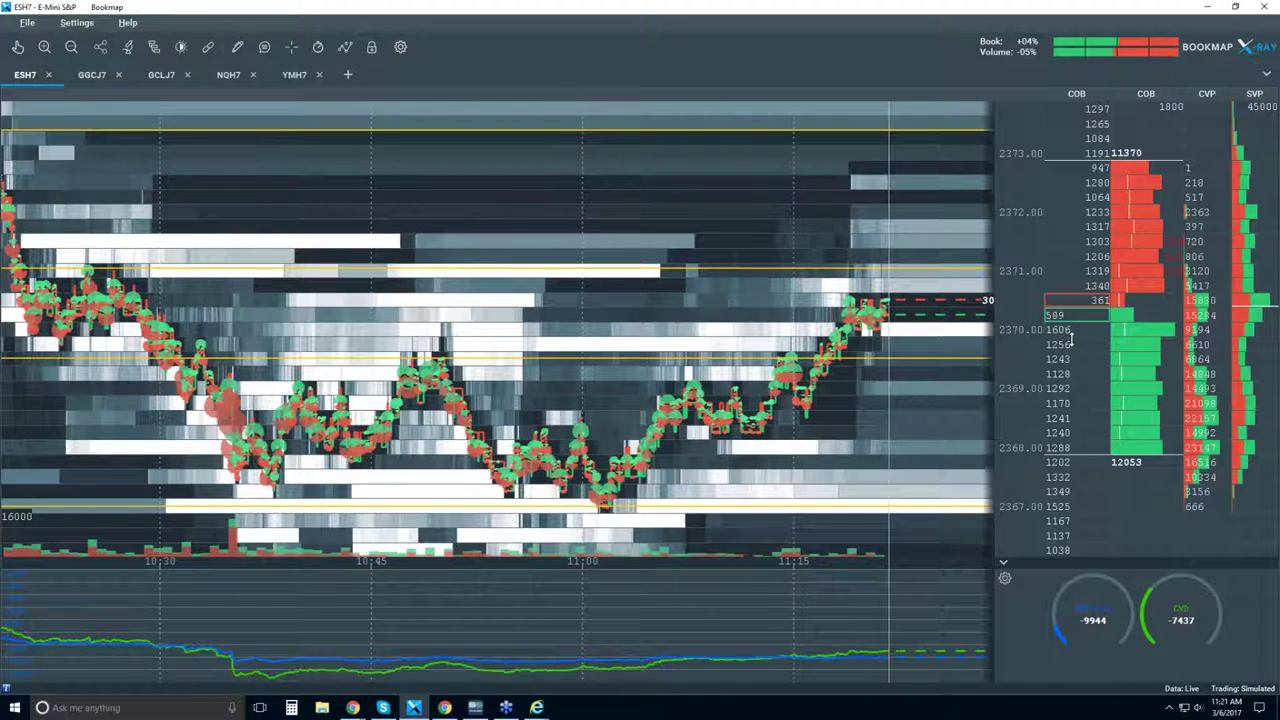
scroll(1076, 332, "down", 1)
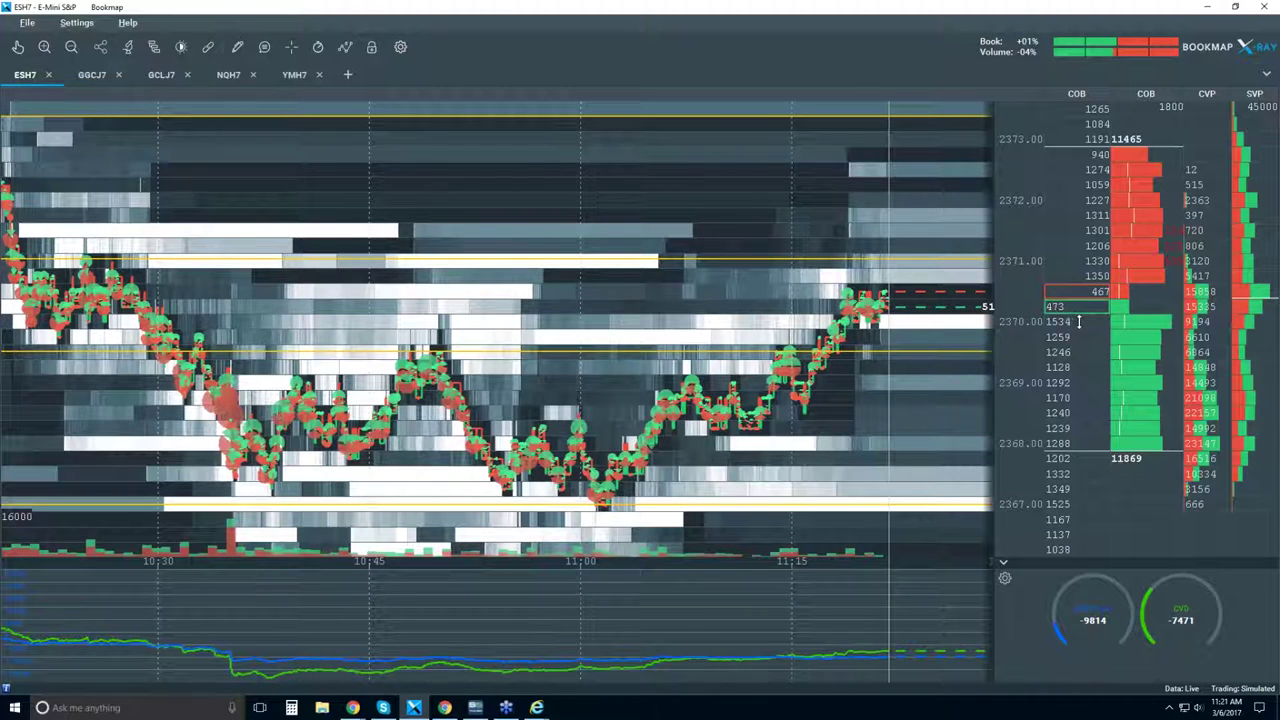
scroll(985, 320, "up", 1)
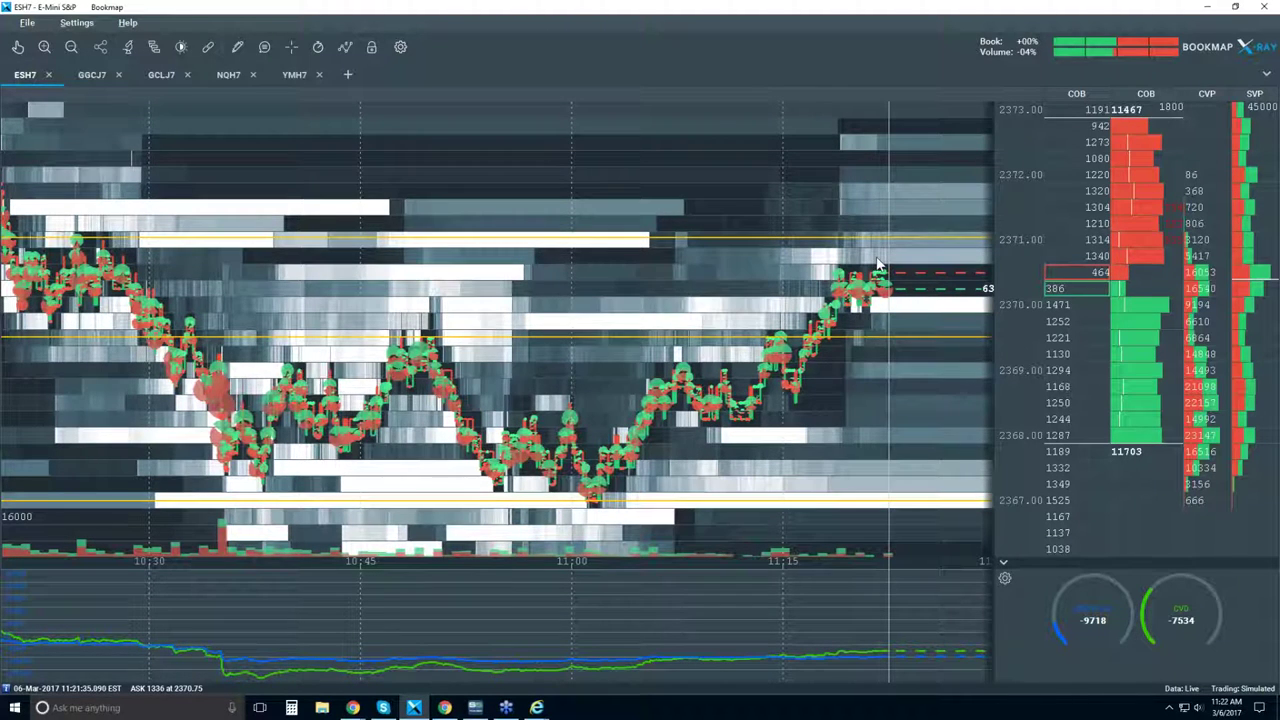
left_click_drag(878, 265, 853, 212)
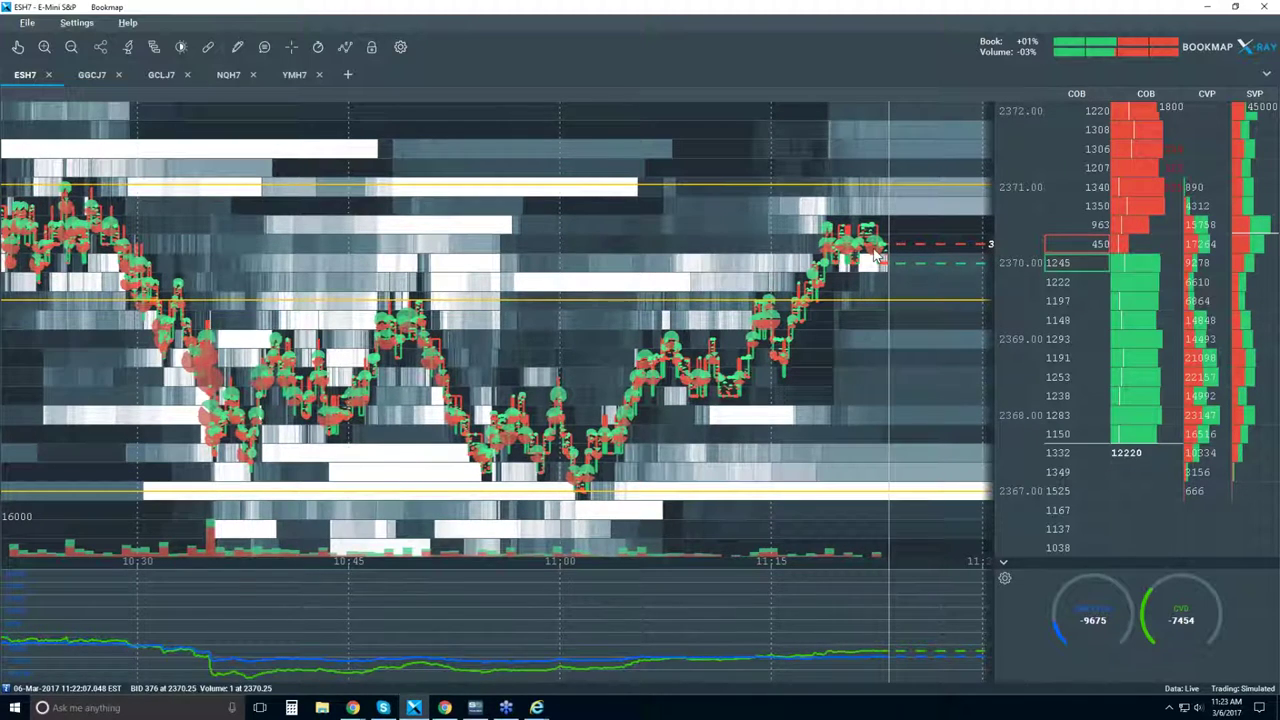
Step: Inspect the book and traded volume near 2370 around 11:20 in close detail, and compare them with the session since 09:15
scroll(870, 255, "up", 3)
scroll(890, 232, "up", 2)
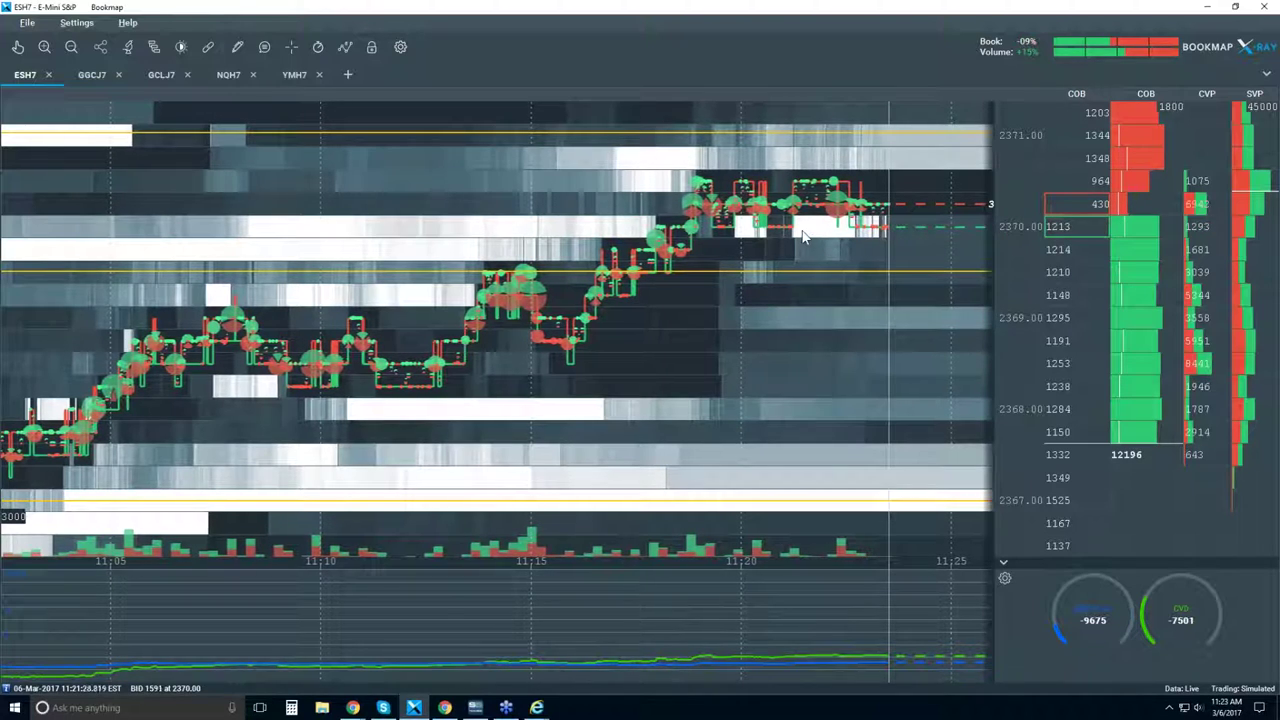
scroll(800, 230, "down", 3)
scroll(800, 230, "down", 3)
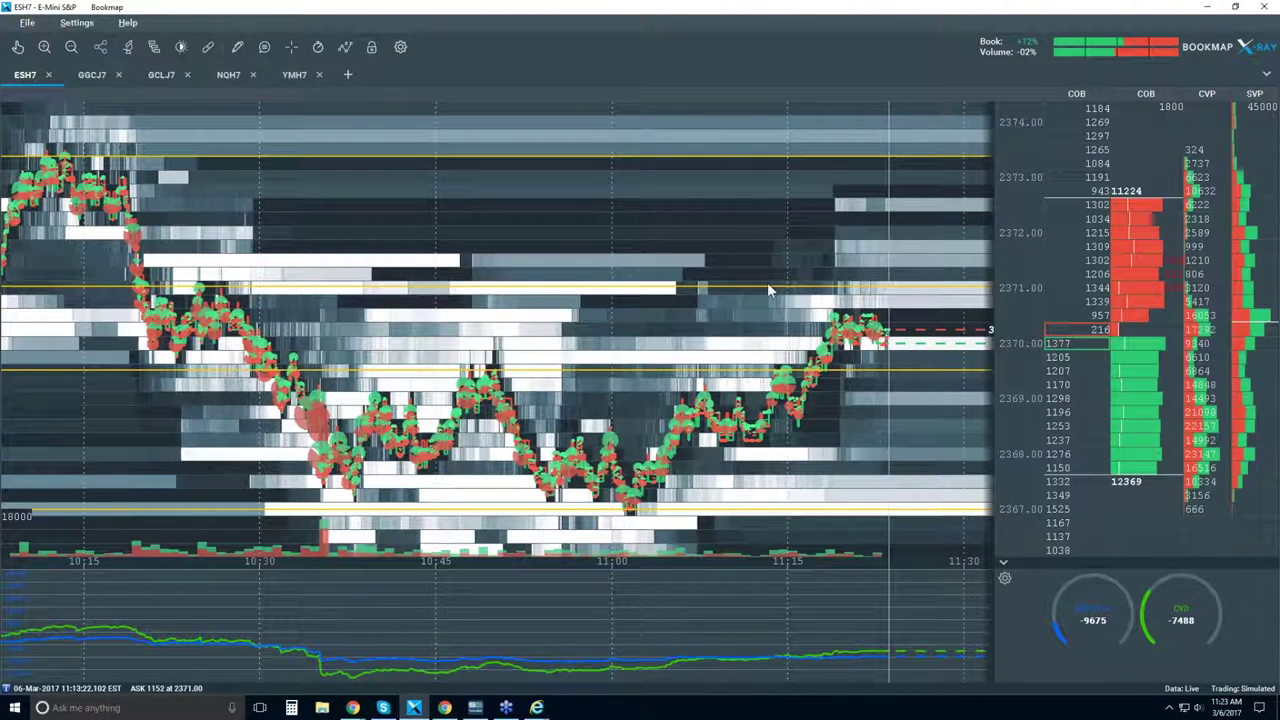
scroll(684, 236, "down", 1)
scroll(680, 226, "down", 2)
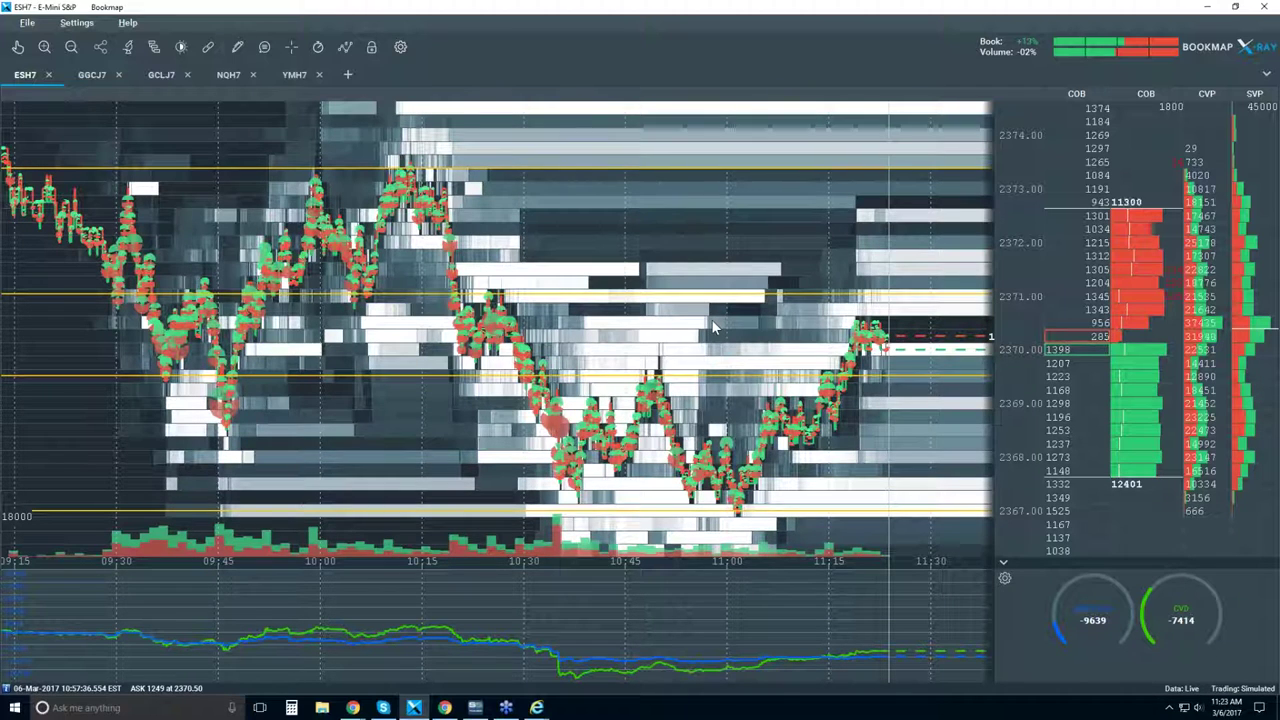
Step: Show the "Bookmap Order Flow - 3 Questions" slide in the Chrome presentation and return to the Bookmap ESH7 chart
key("alt+Tab")
key("alt+Tab")
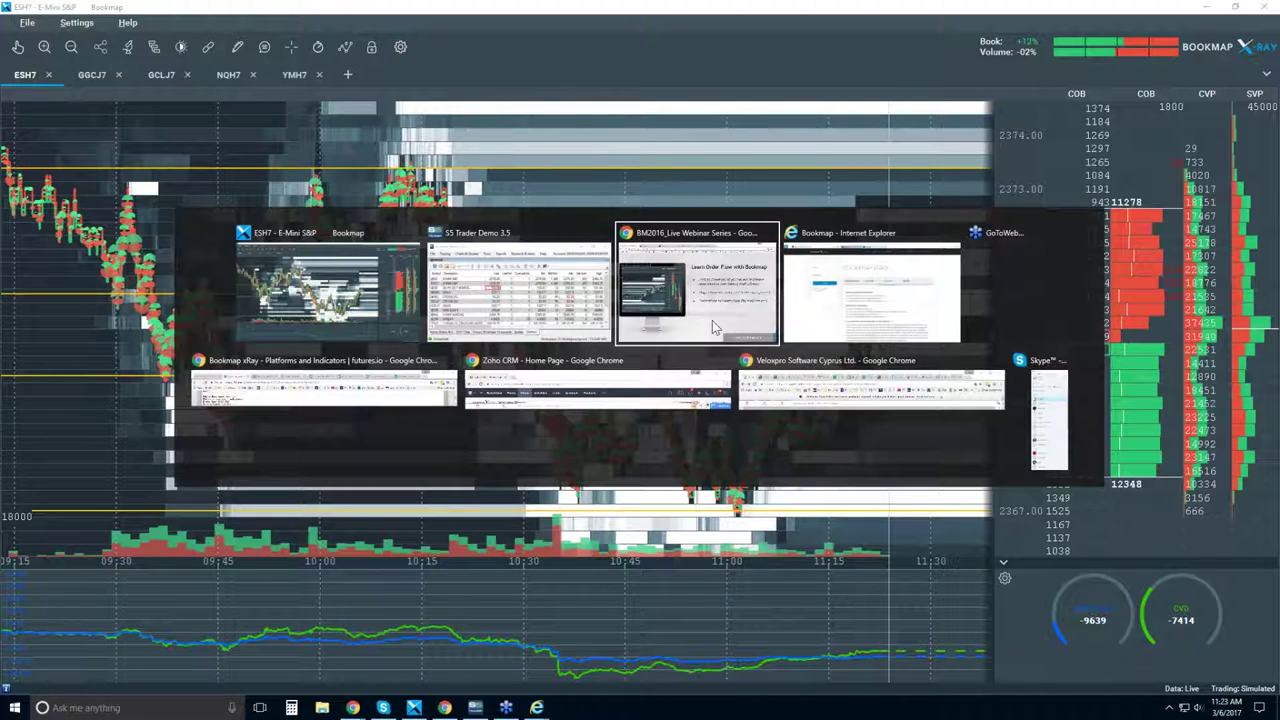
key("Right")
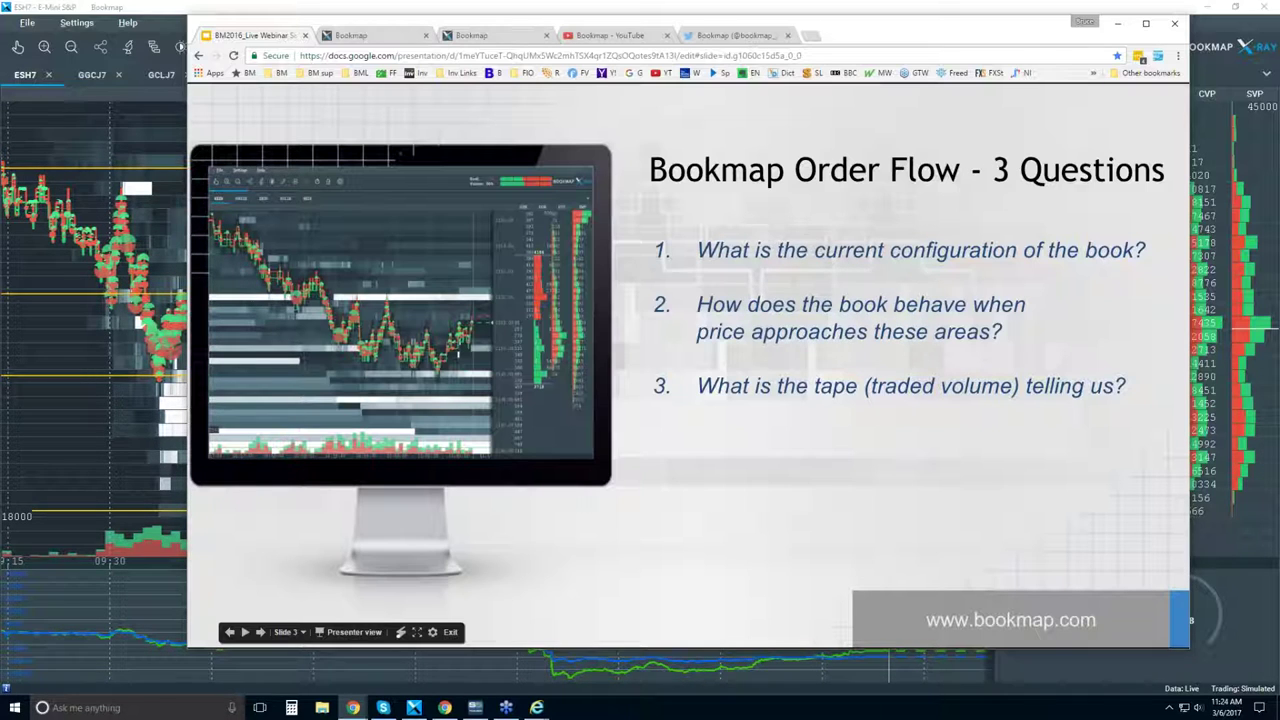
left_click(179, 11)
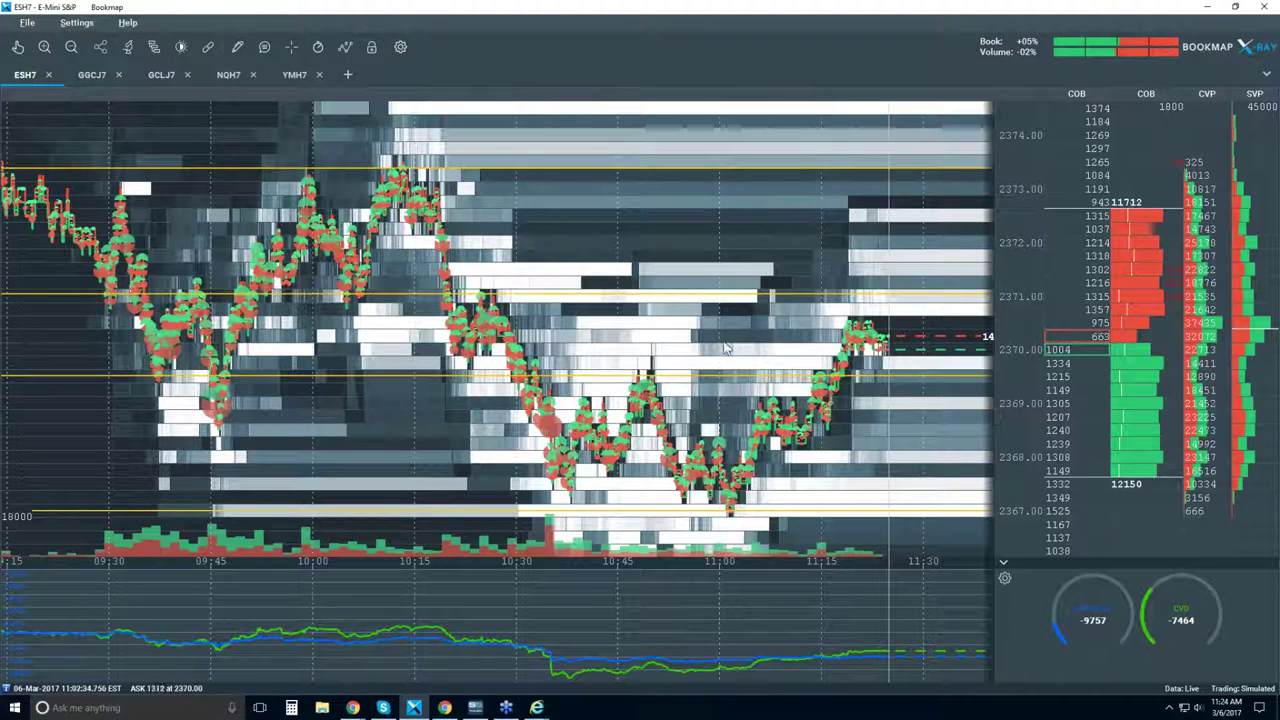
Step: Reduce the heatmap clutter with white cut-off at about 94, large size highlight at about 85 and brightness at about 9
left_click(181, 50)
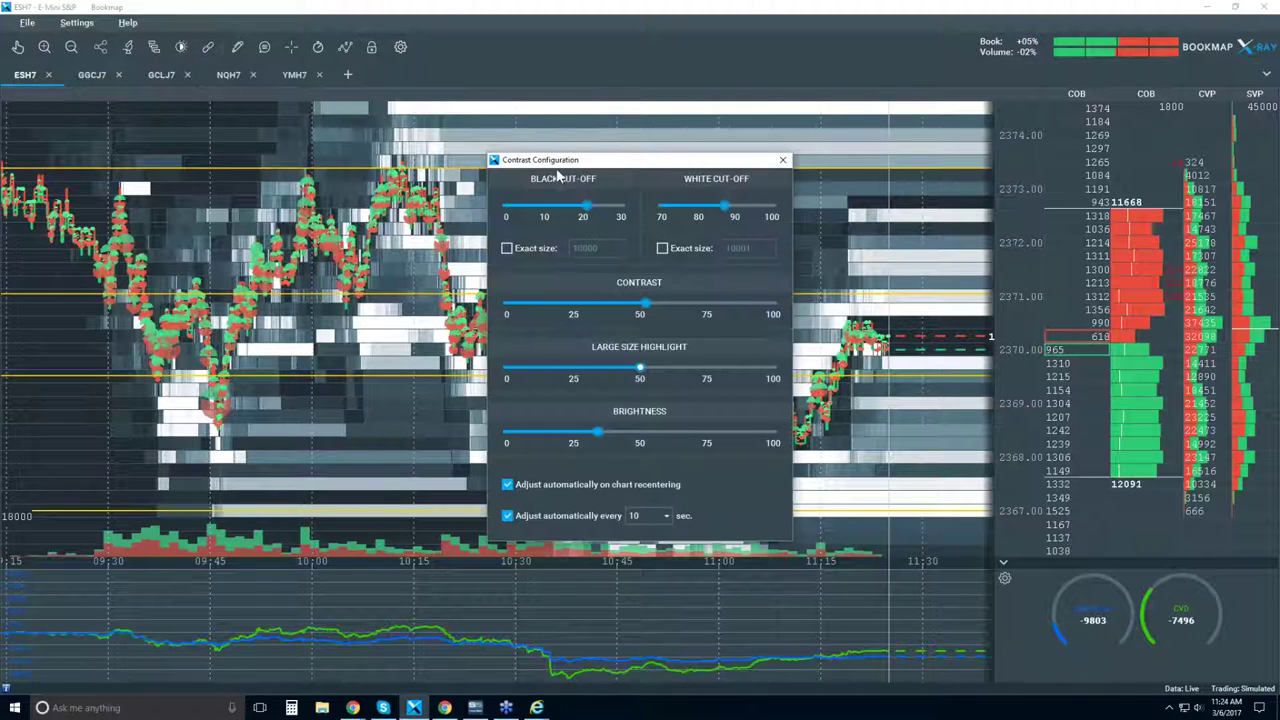
left_click_drag(611, 164, 306, 142)
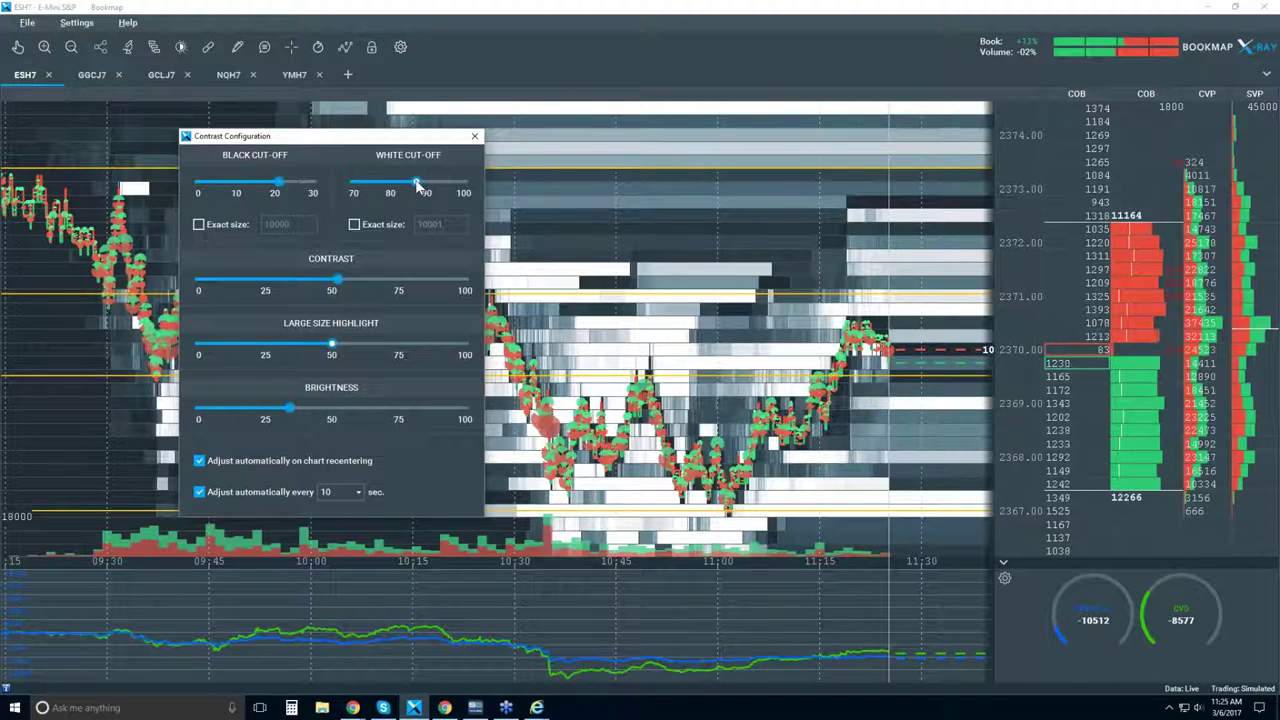
left_click_drag(418, 186, 448, 190)
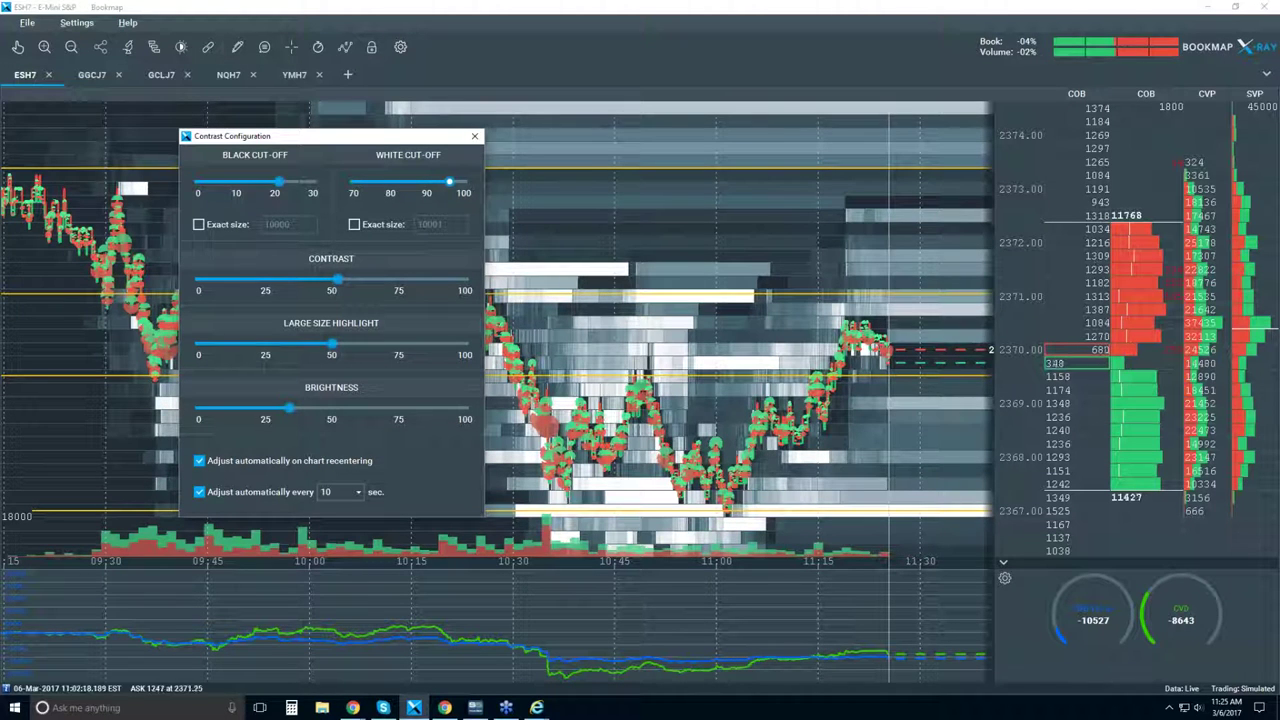
left_click_drag(336, 343, 430, 352)
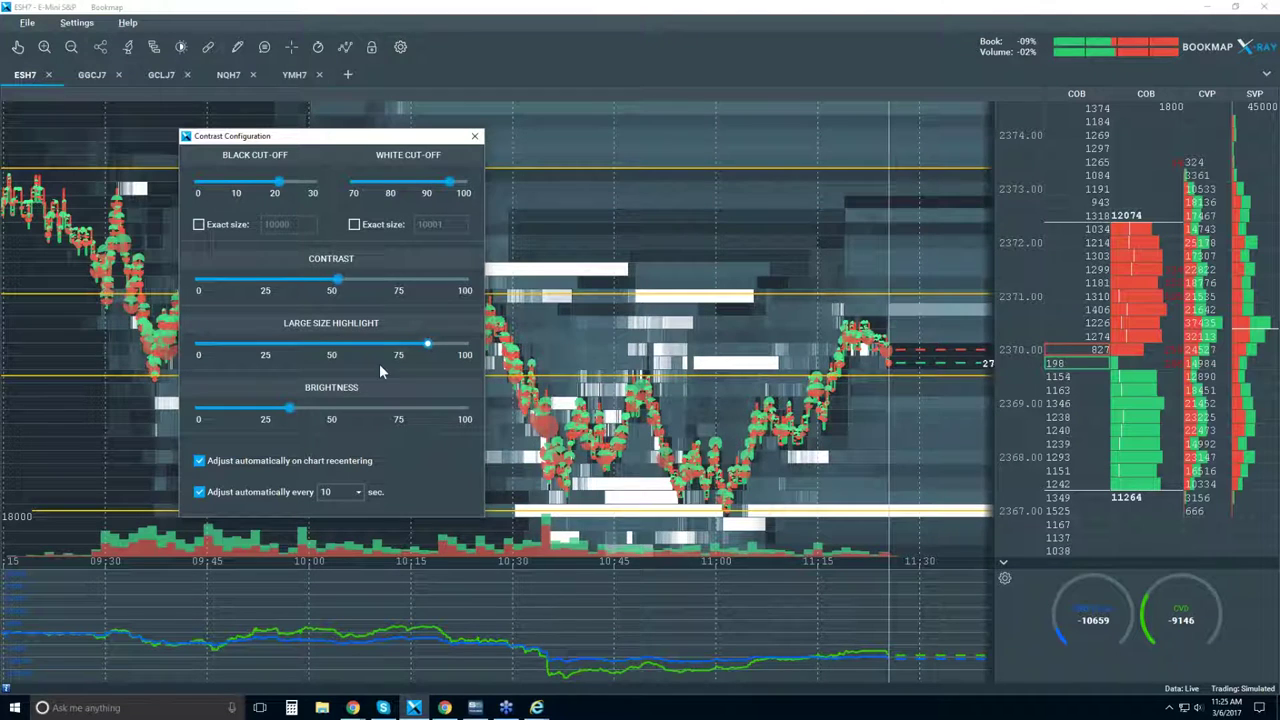
left_click_drag(290, 410, 222, 409)
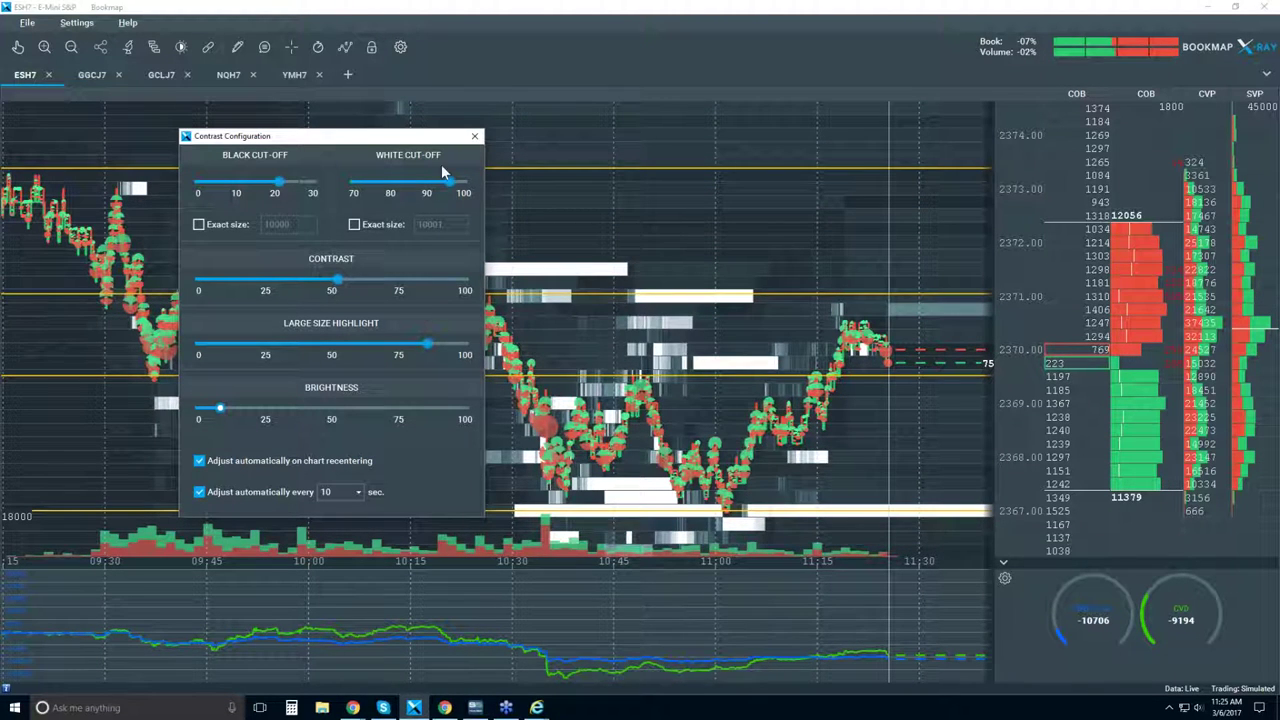
left_click_drag(449, 182, 447, 186)
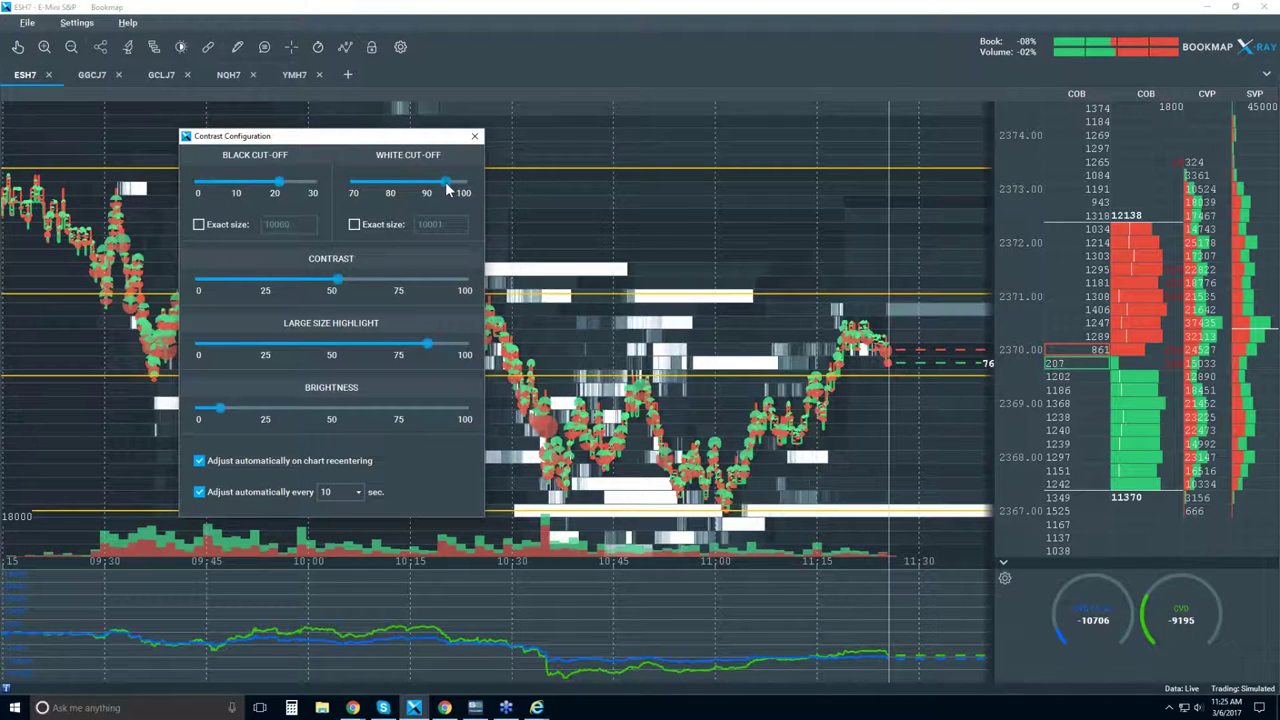
Step: Fine-tune the heatmap to a large size highlight of about 72 with white cut-off at about 94, and close the contrast configuration
left_click_drag(432, 350, 405, 352)
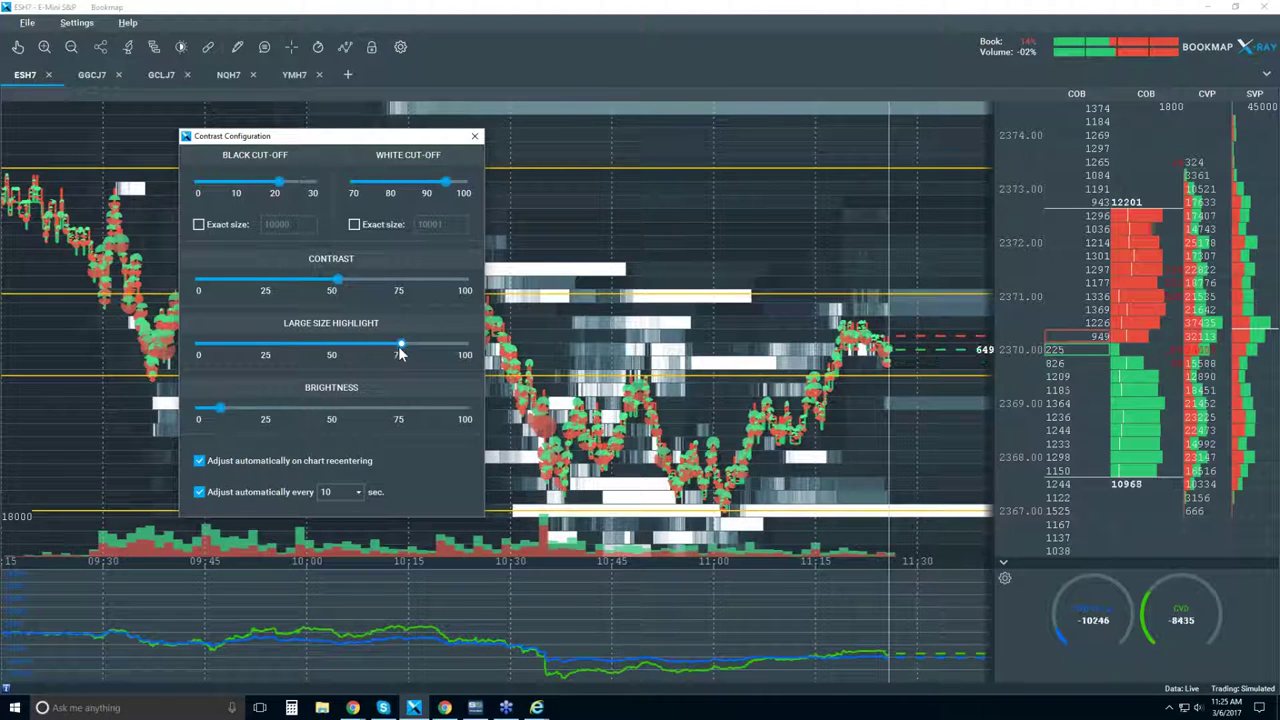
left_click_drag(401, 345, 383, 350)
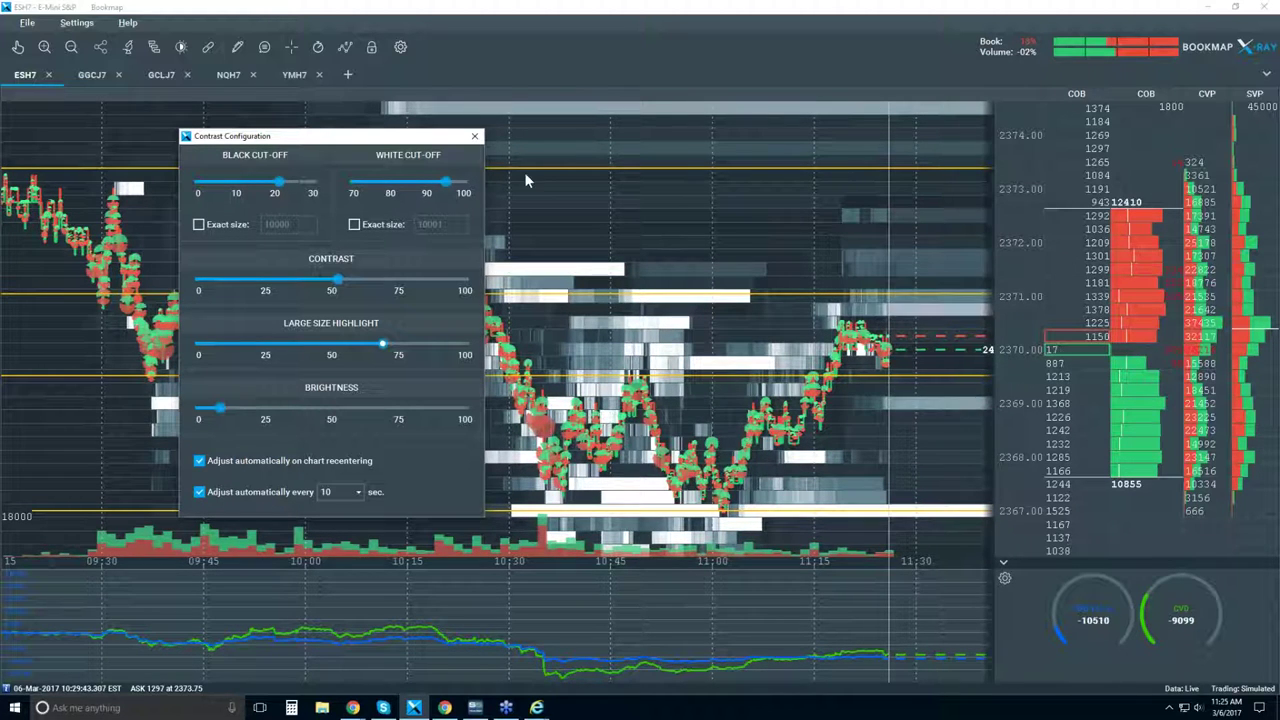
left_click_drag(383, 348, 462, 350)
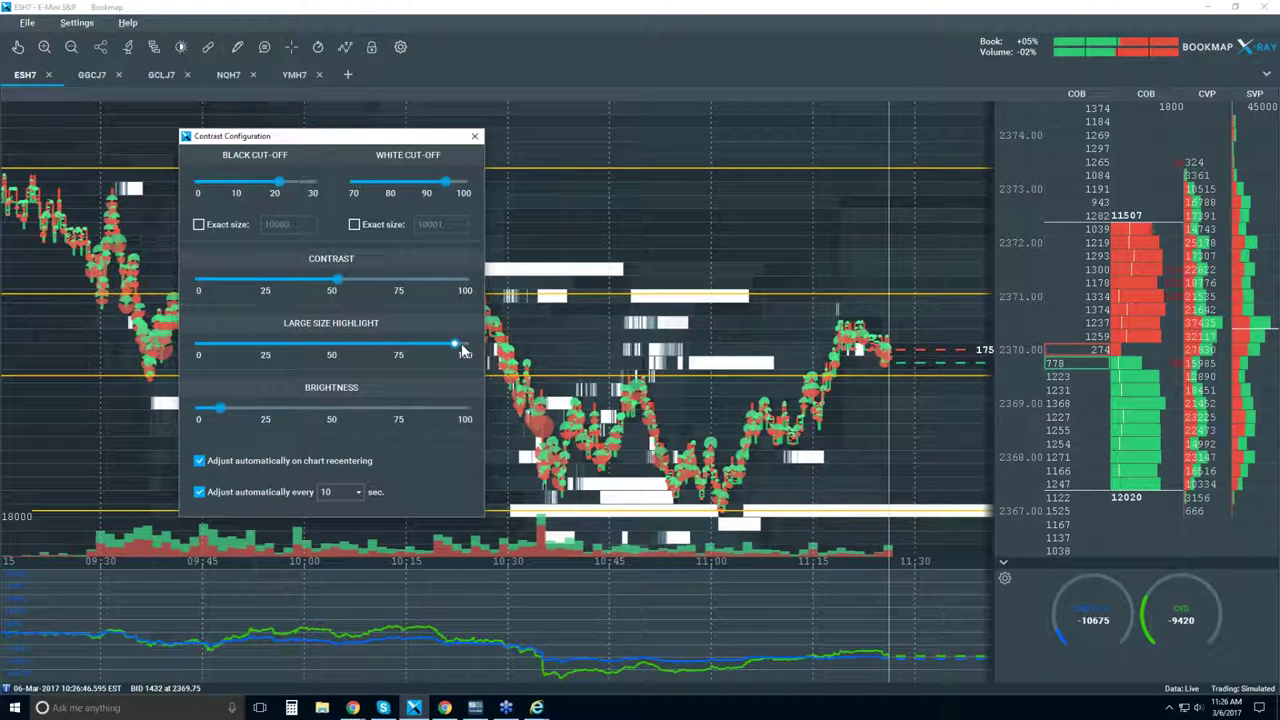
left_click_drag(453, 346, 398, 346)
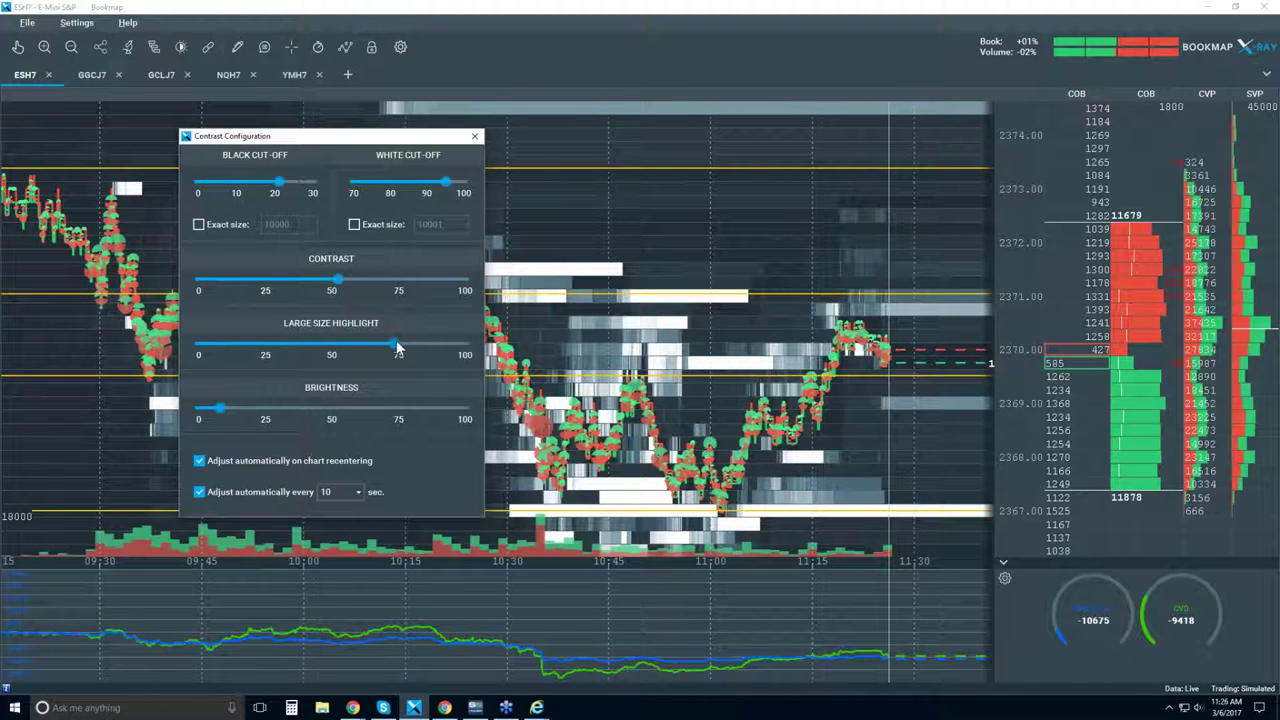
left_click_drag(446, 184, 436, 190)
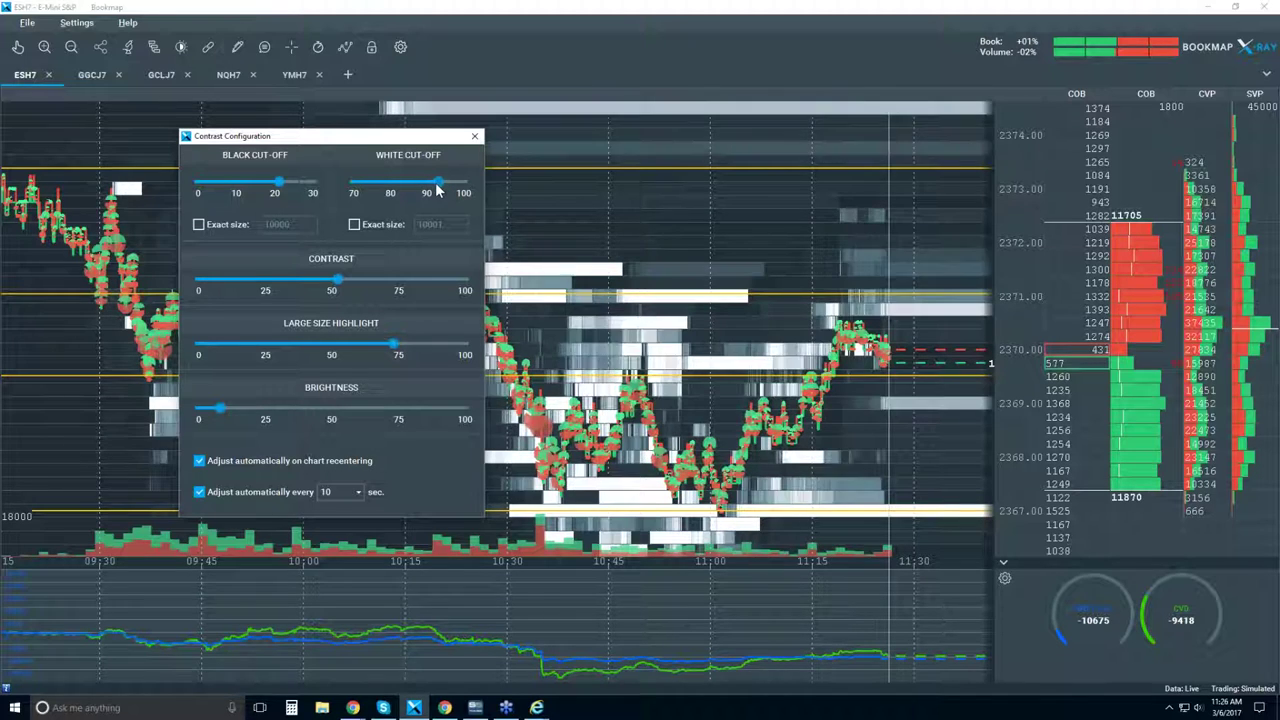
left_click(473, 135)
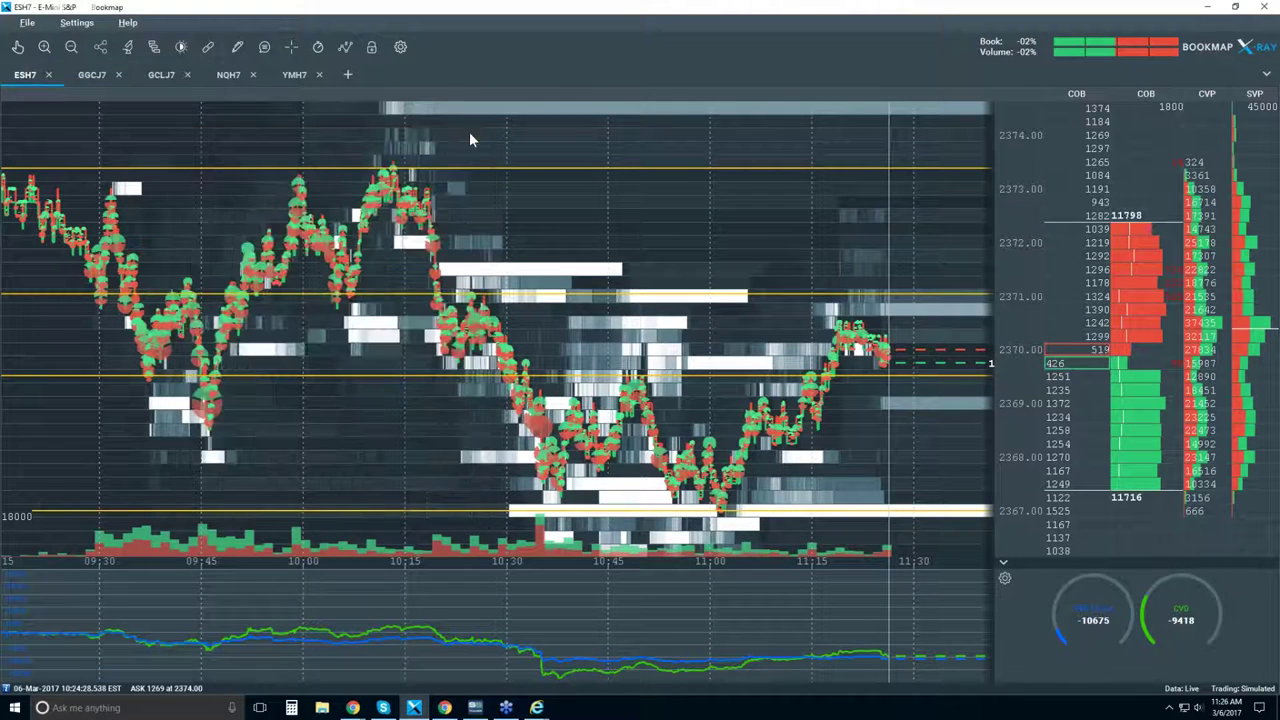
scroll(700, 275, "down", 2)
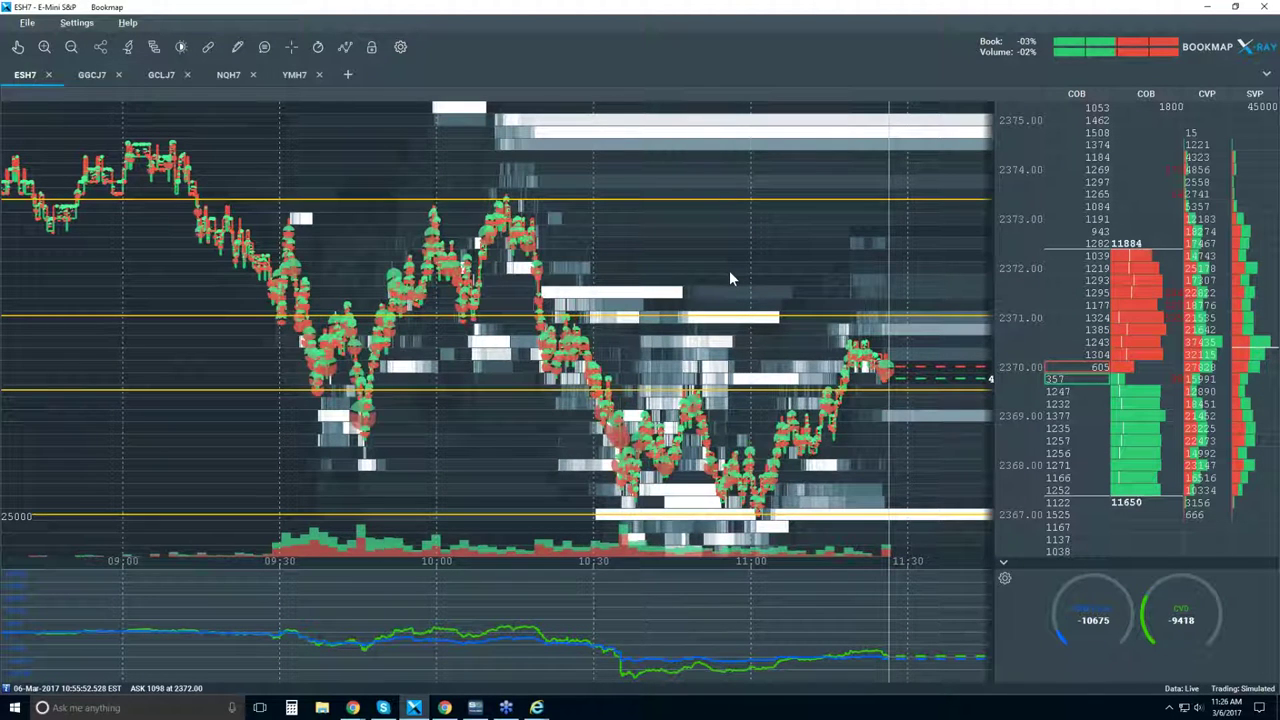
scroll(822, 320, "up", 2)
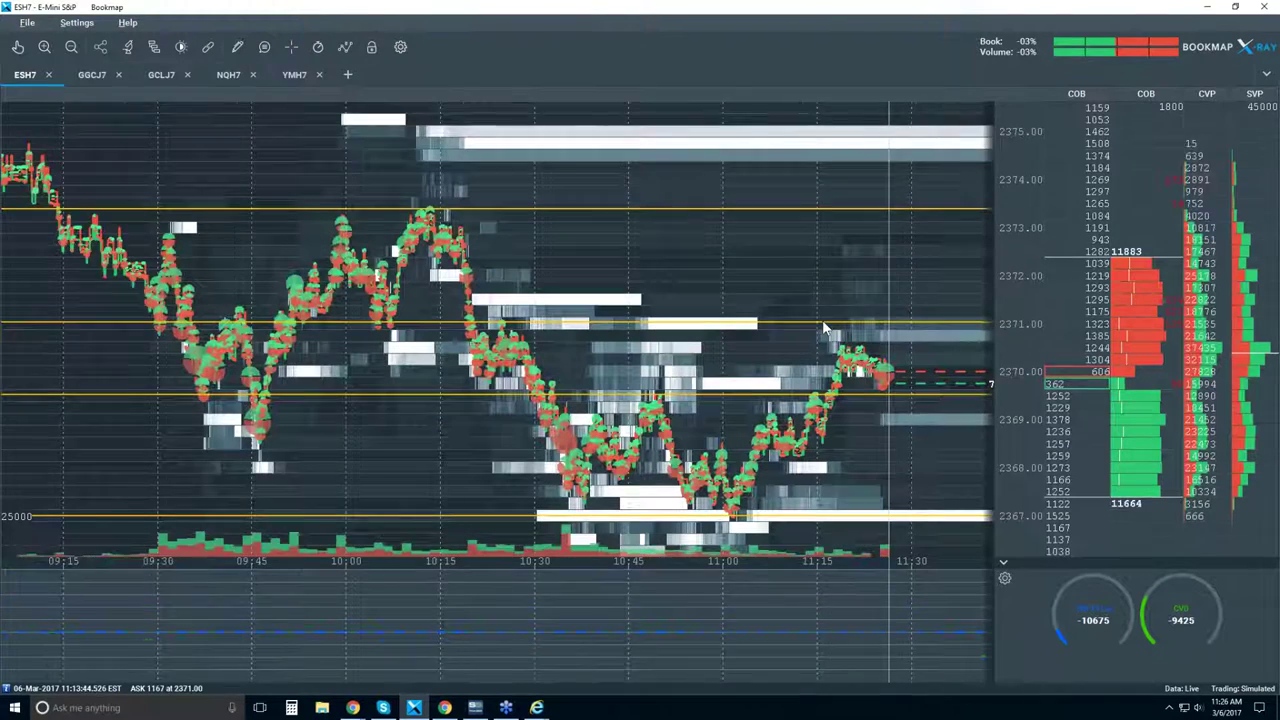
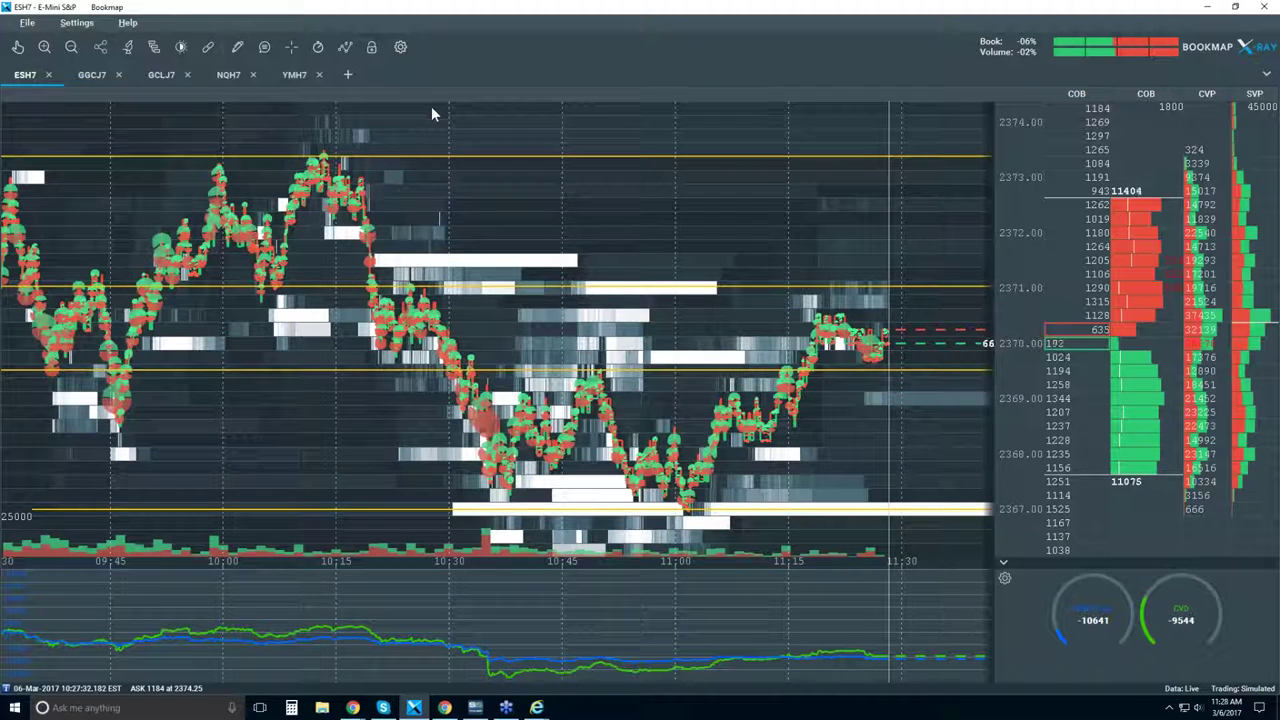
Step: Show and enable the trade control panel, and place buy limit orders of size 1 at 2368.75, 2368.50 and 2368.00
left_click(372, 48)
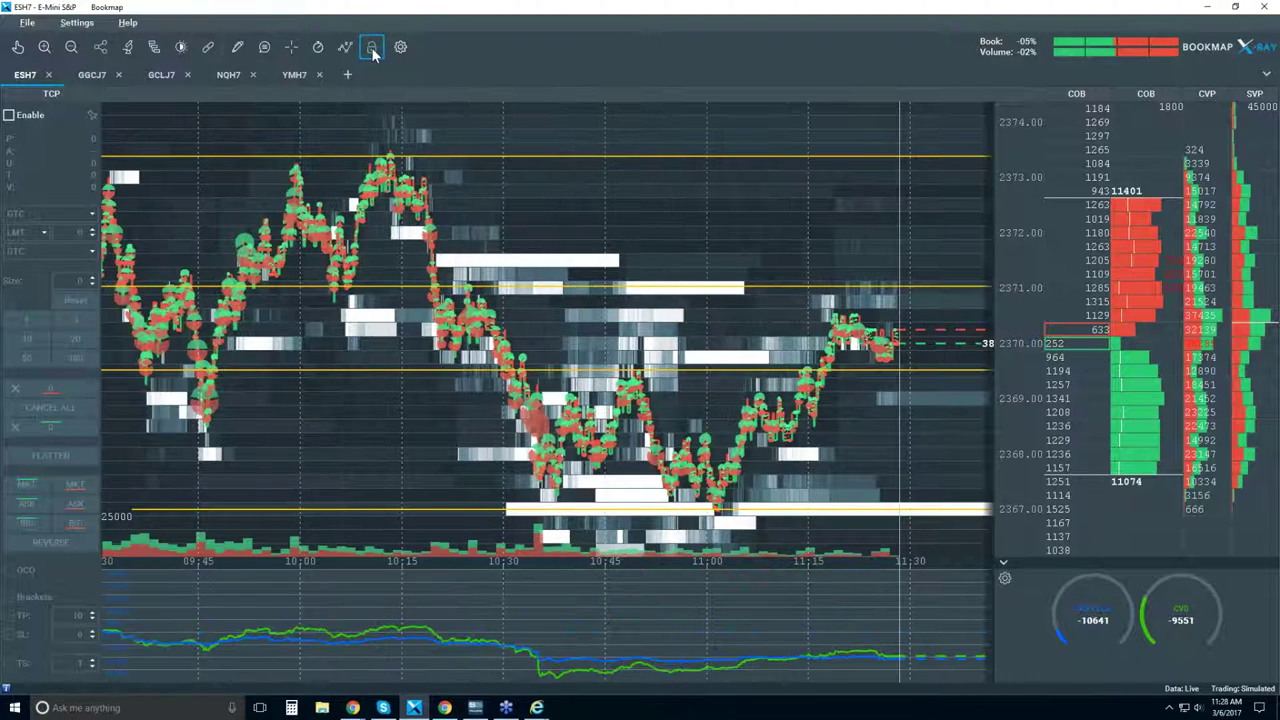
left_click(12, 115)
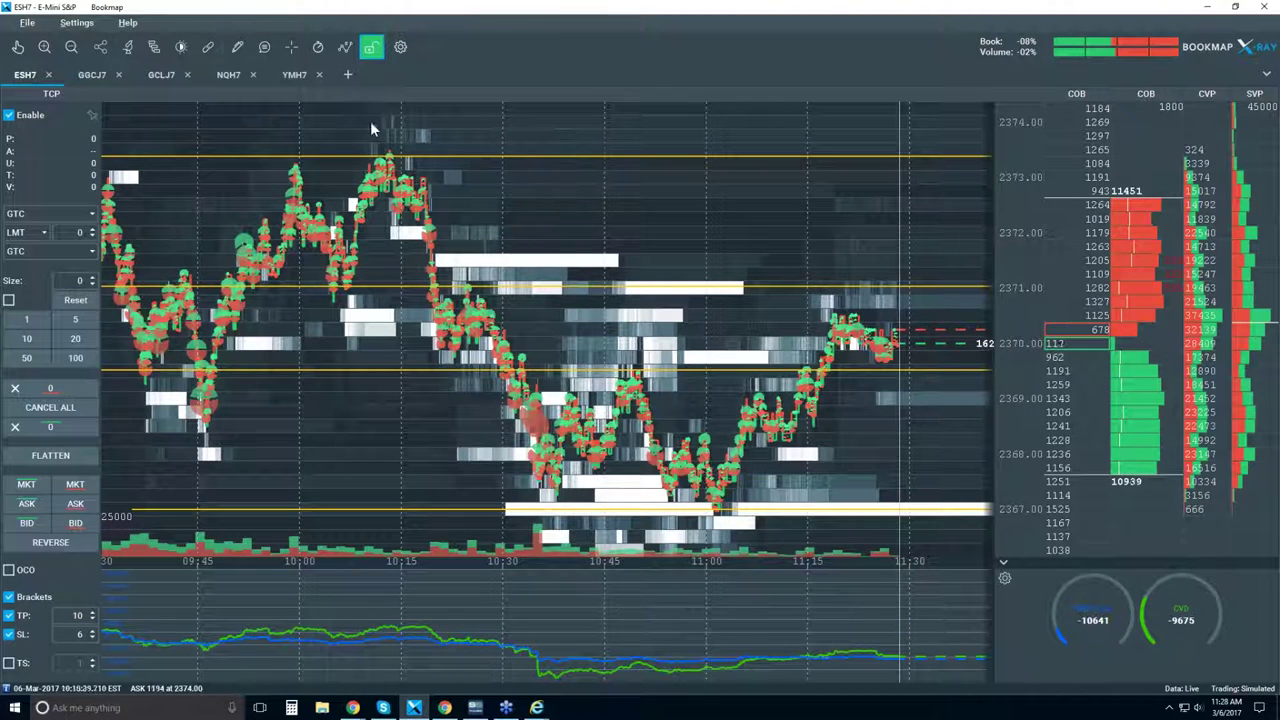
left_click(26, 319)
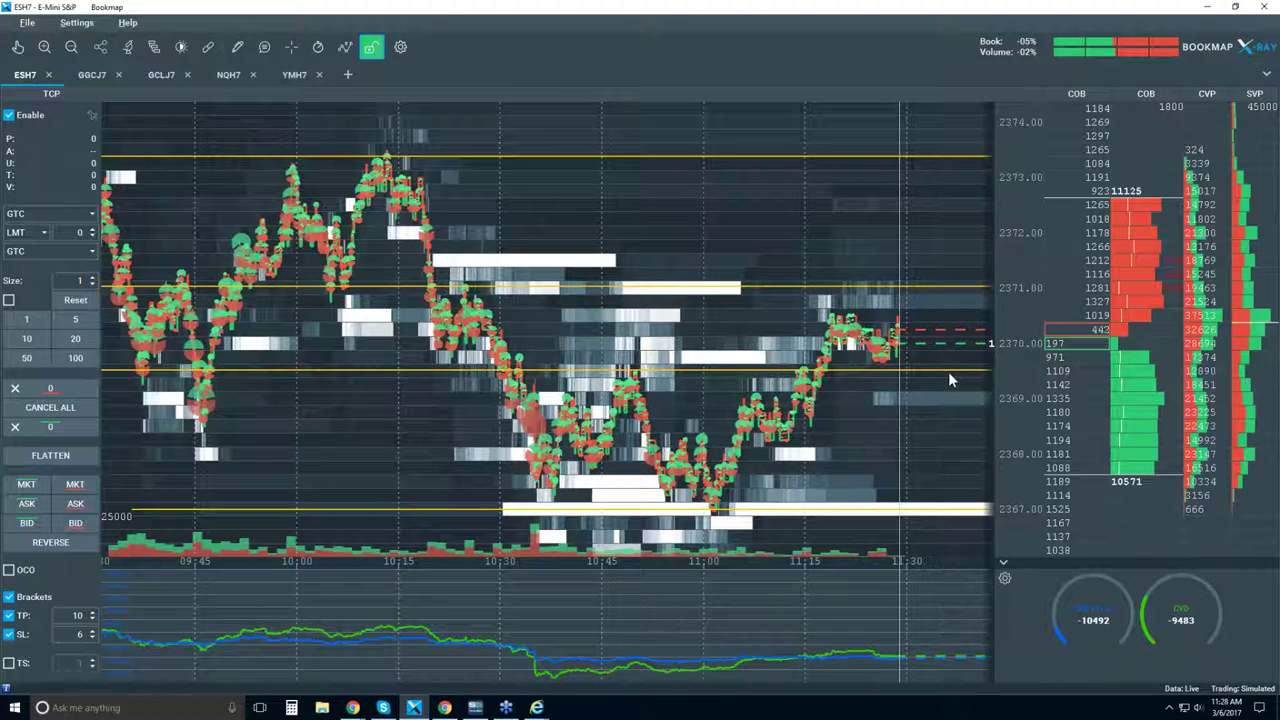
left_click(937, 411)
left_click(943, 428)
left_click(943, 456)
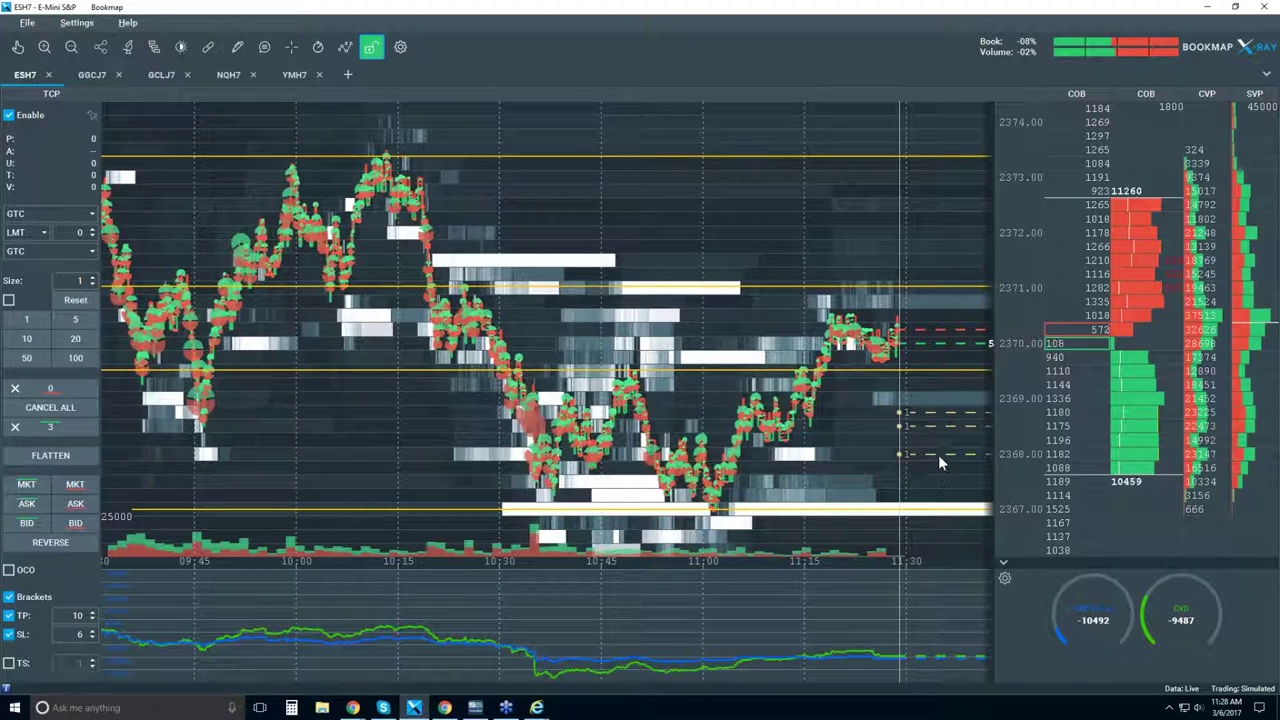
Step: Cancel the three pending buy limit orders below the market, disable trading and hide the trade control panel
left_click(931, 453)
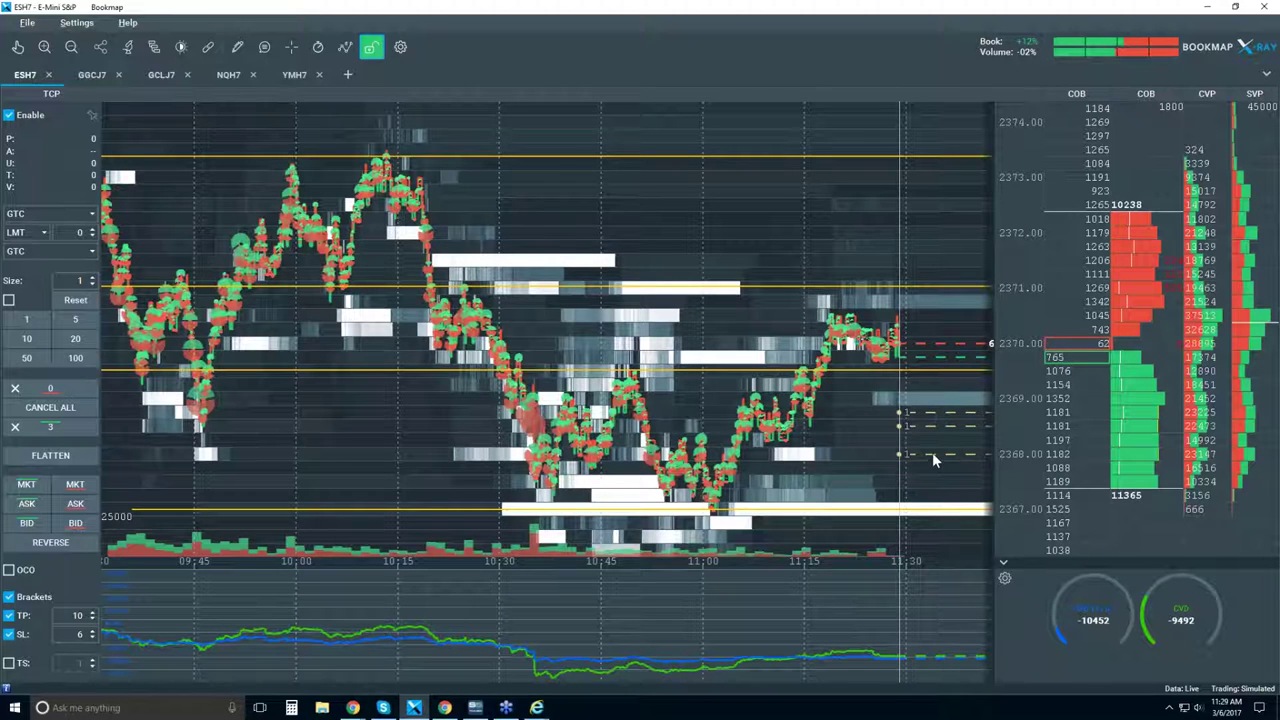
left_click(936, 426)
left_click(938, 412)
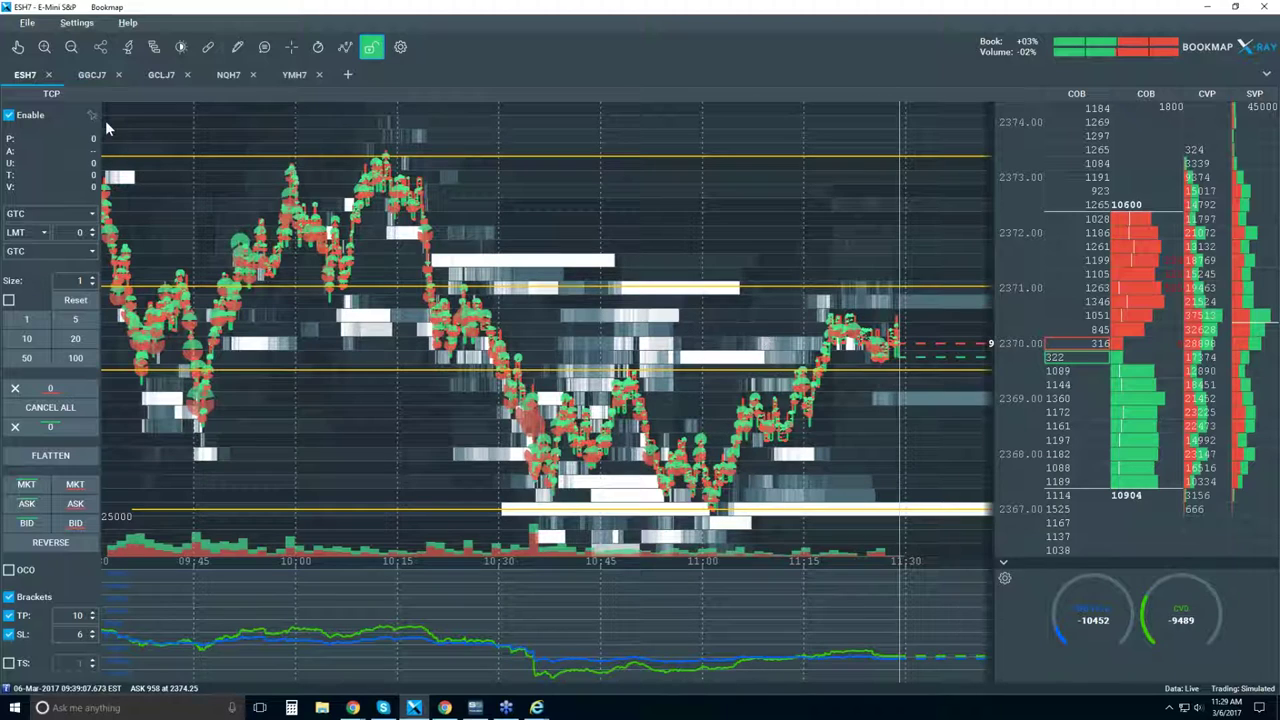
left_click(11, 117)
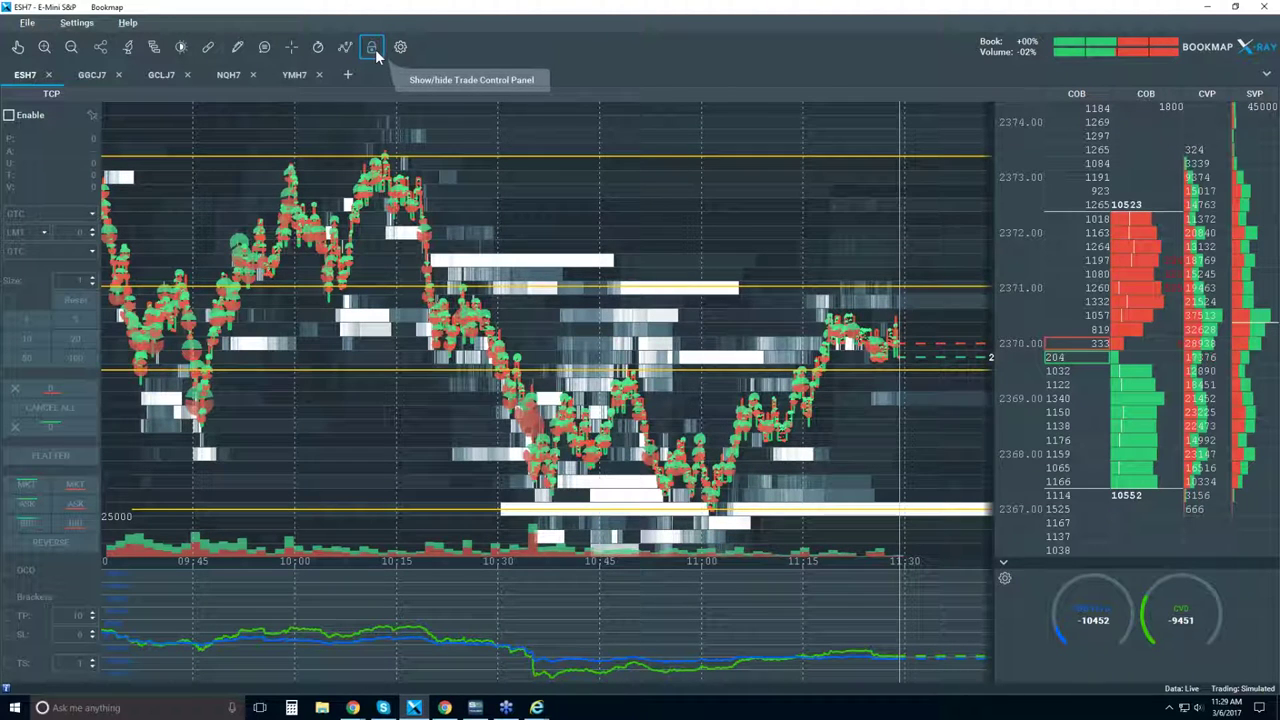
left_click(372, 47)
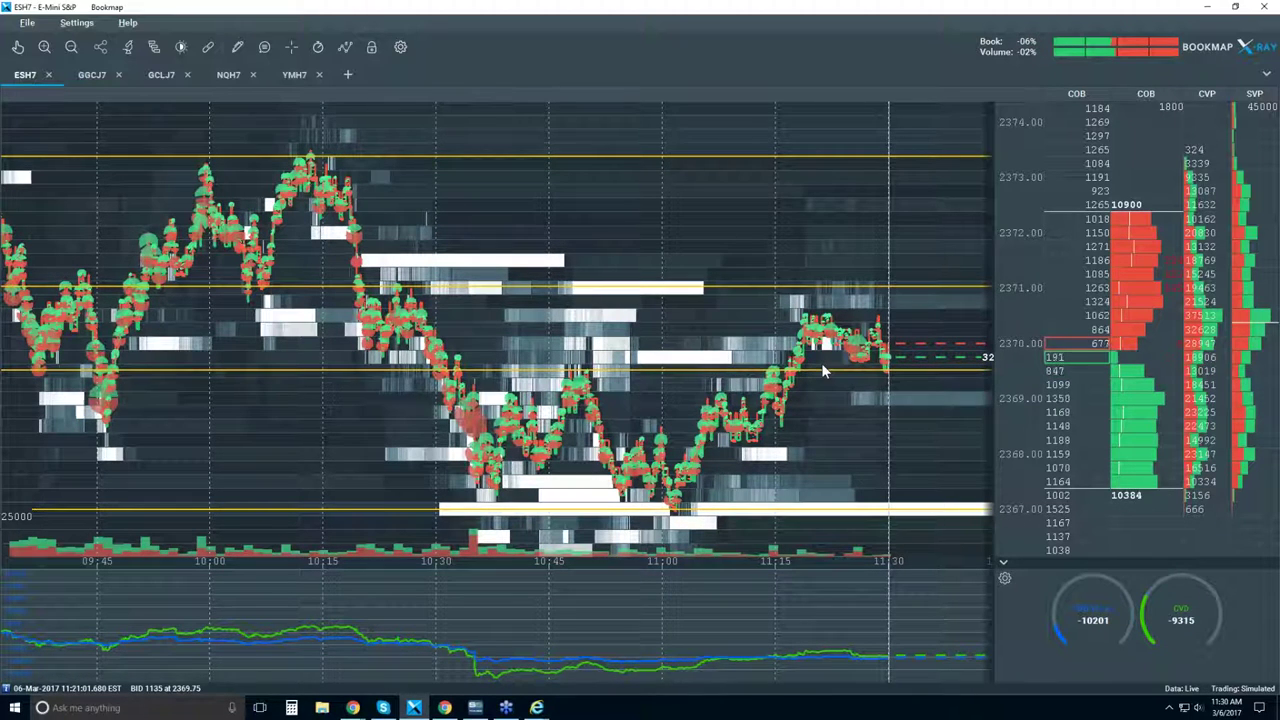
Step: Bring out more liquidity around the recent price action with white cut-off at about 88 and large size highlight at about 50
scroll(824, 371, "up", 1)
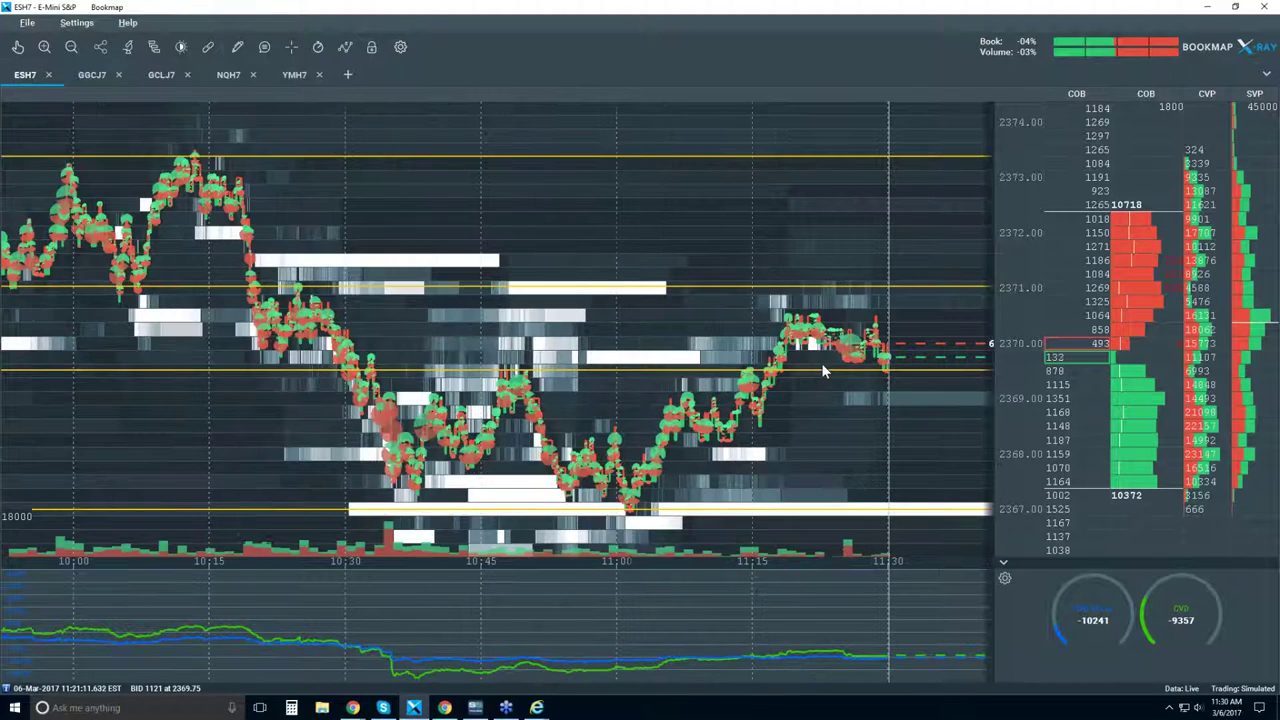
scroll(822, 372, "up", 2)
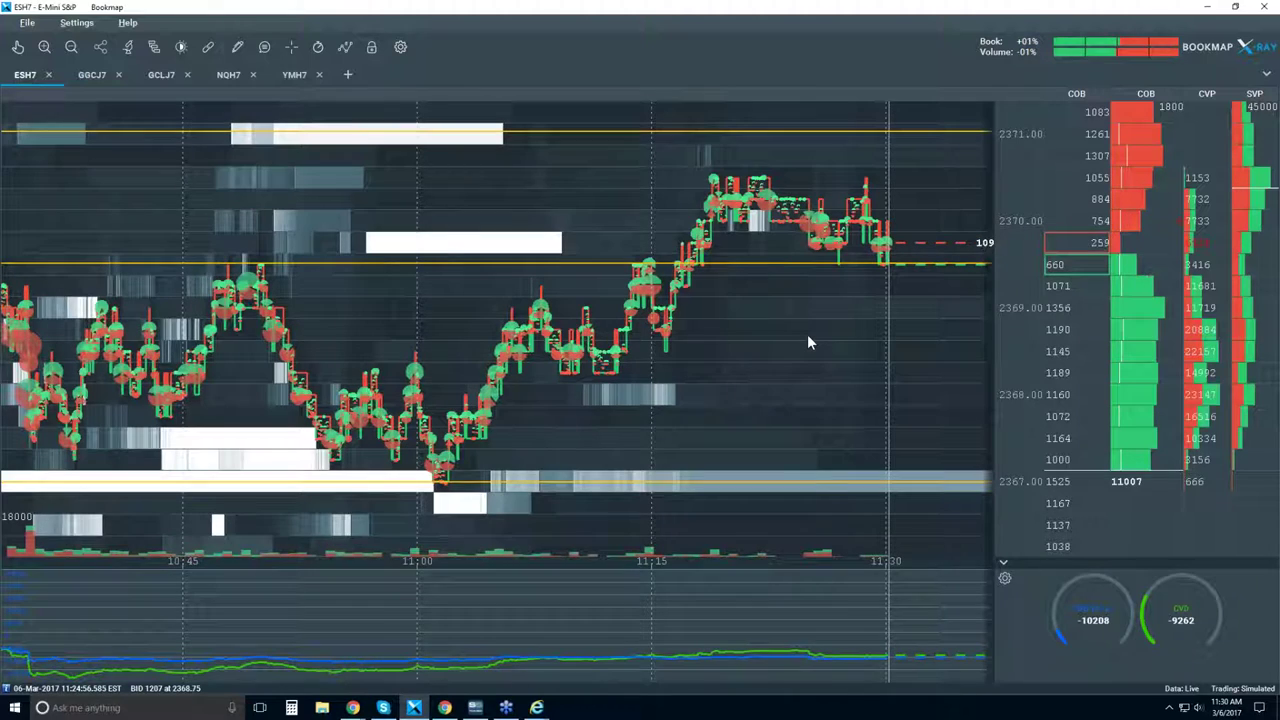
scroll(772, 252, "up", 2)
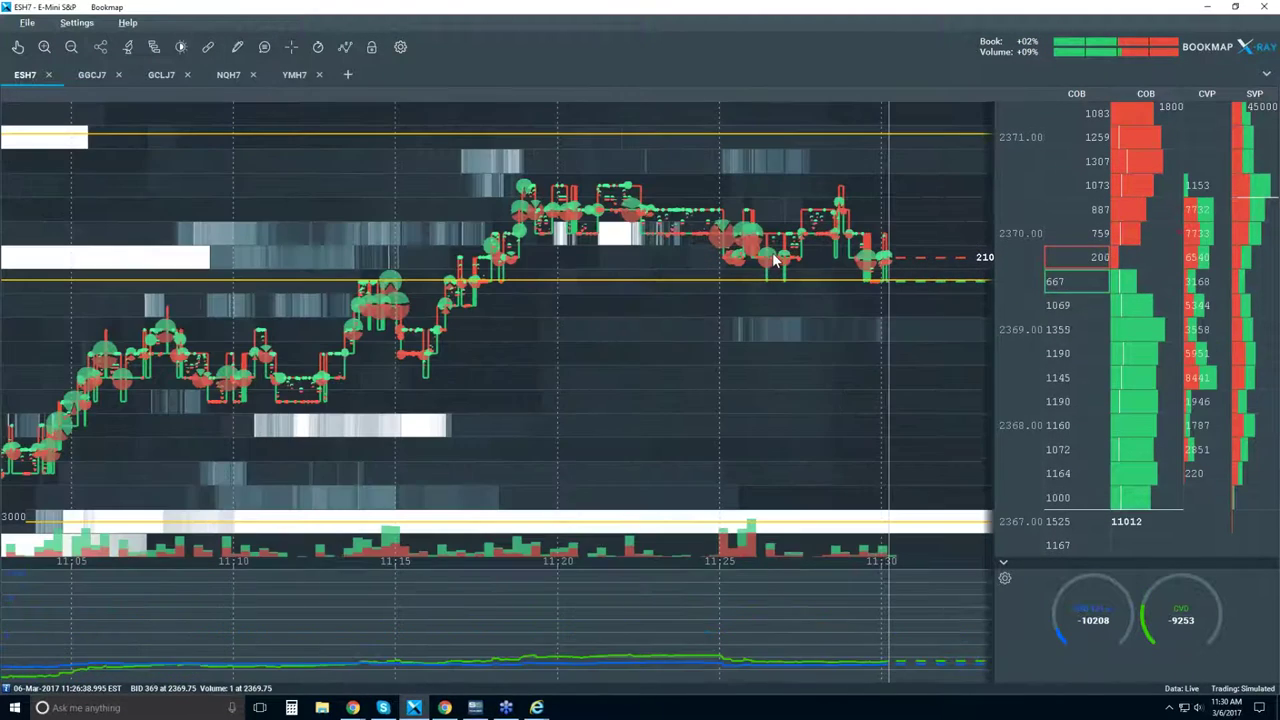
scroll(772, 272, "down", 3)
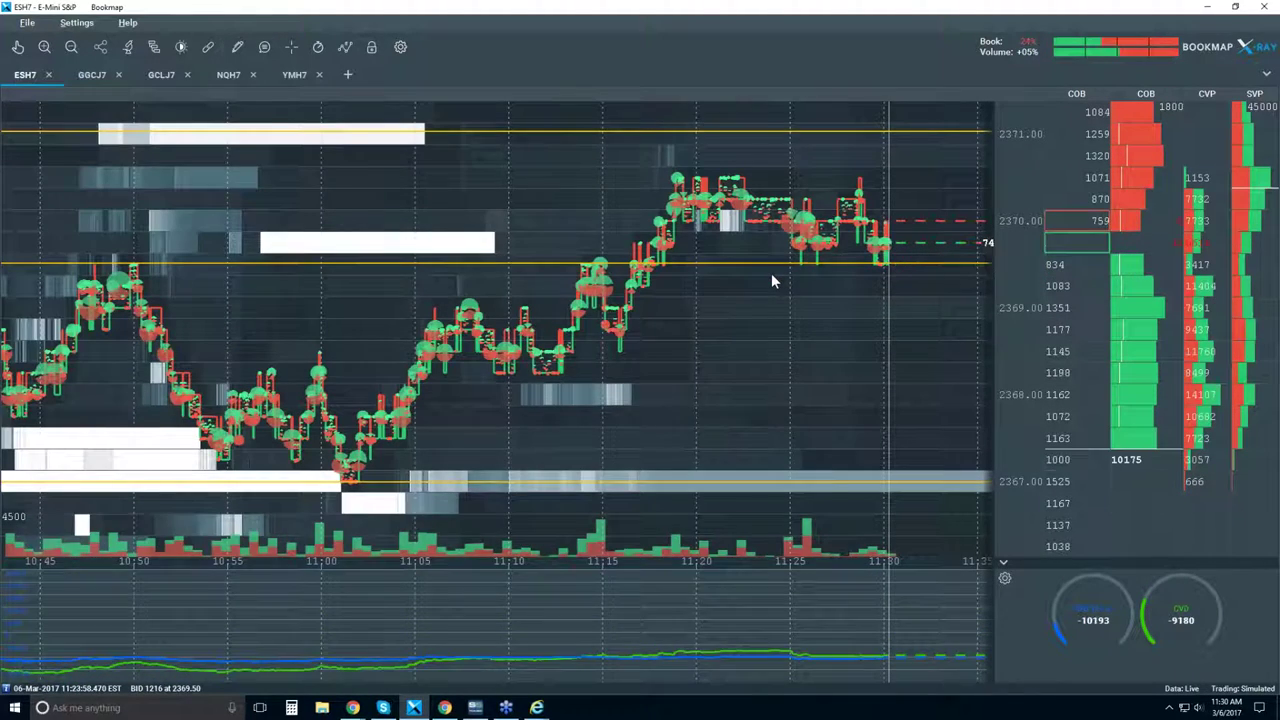
scroll(771, 273, "down", 1)
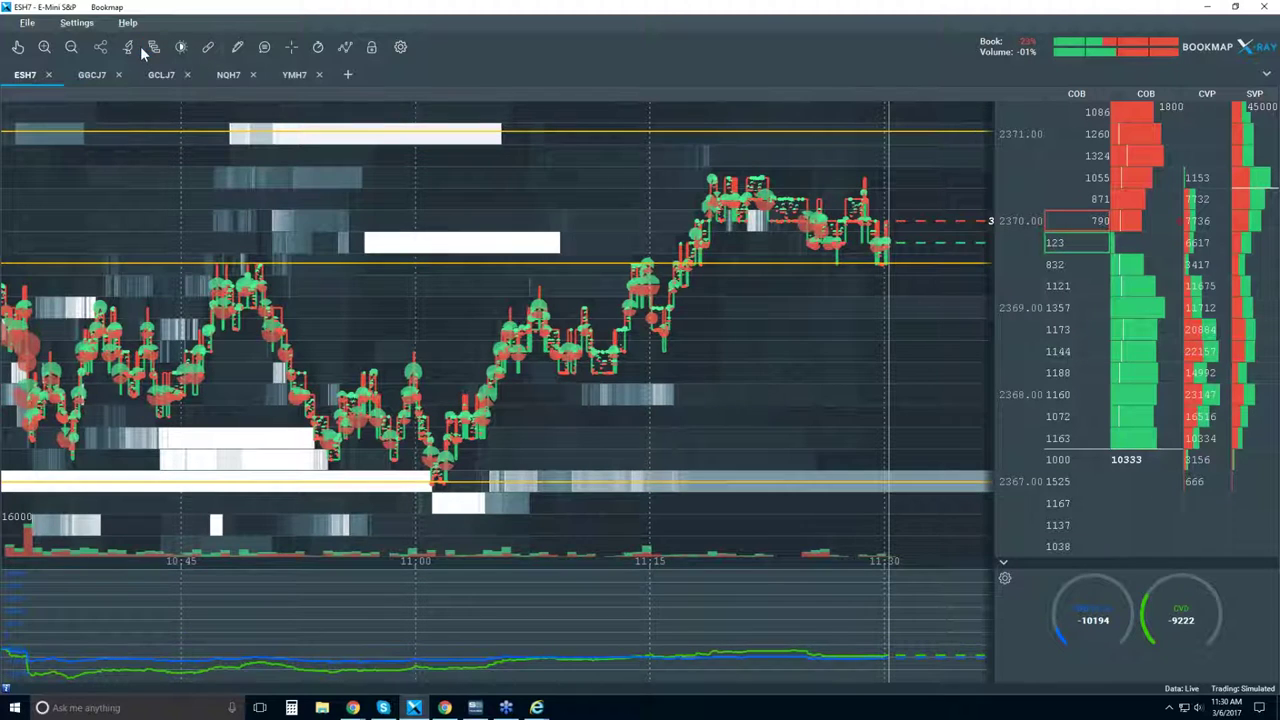
left_click(180, 46)
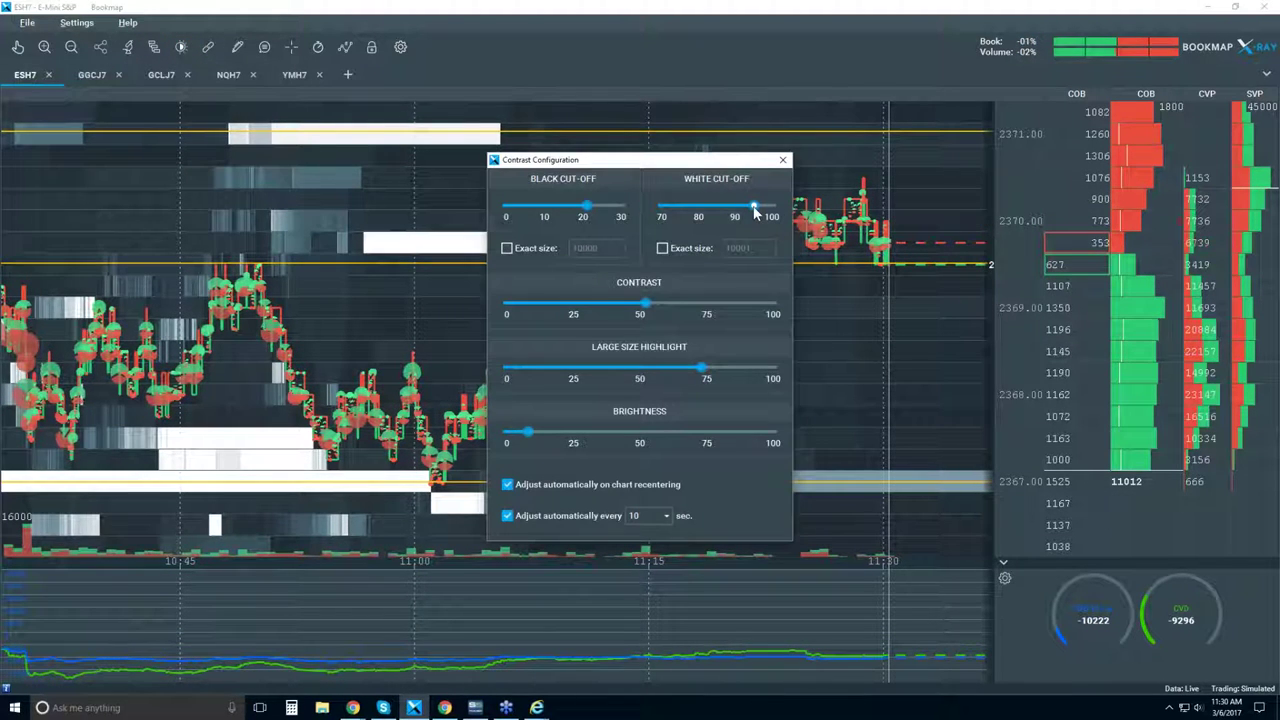
left_click_drag(755, 213, 730, 212)
left_click_drag(731, 163, 442, 157)
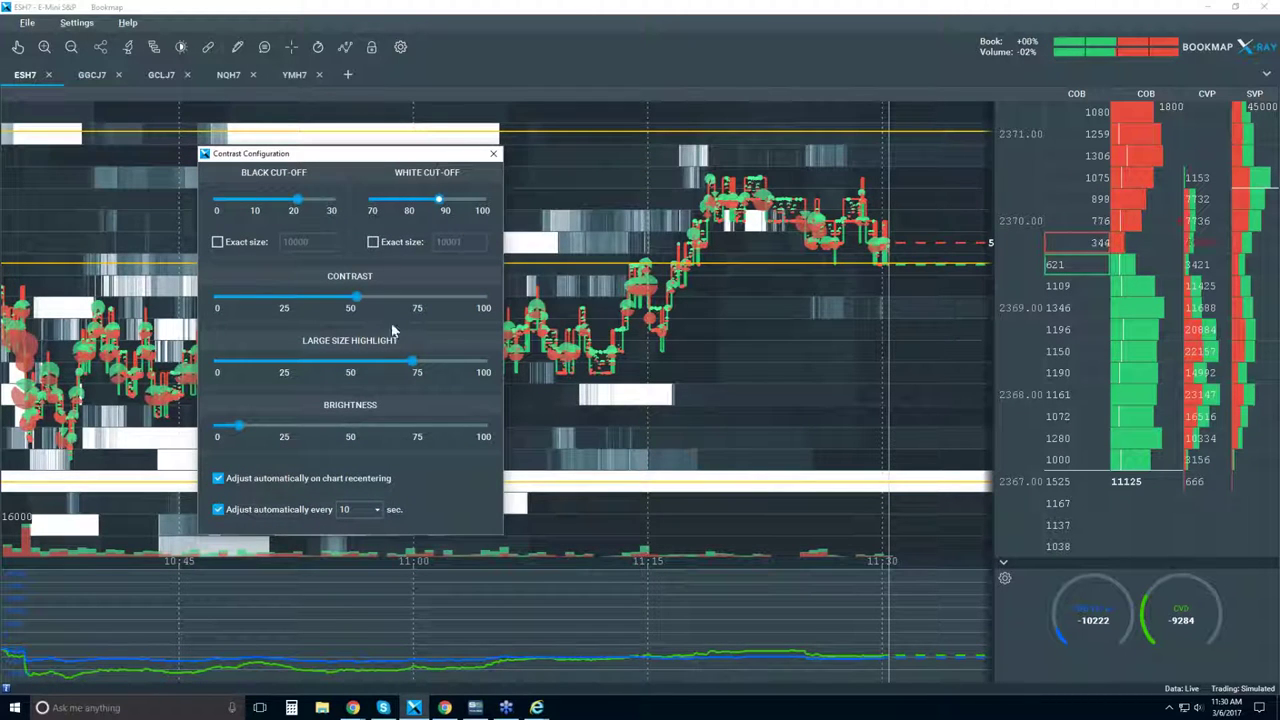
left_click_drag(412, 362, 356, 363)
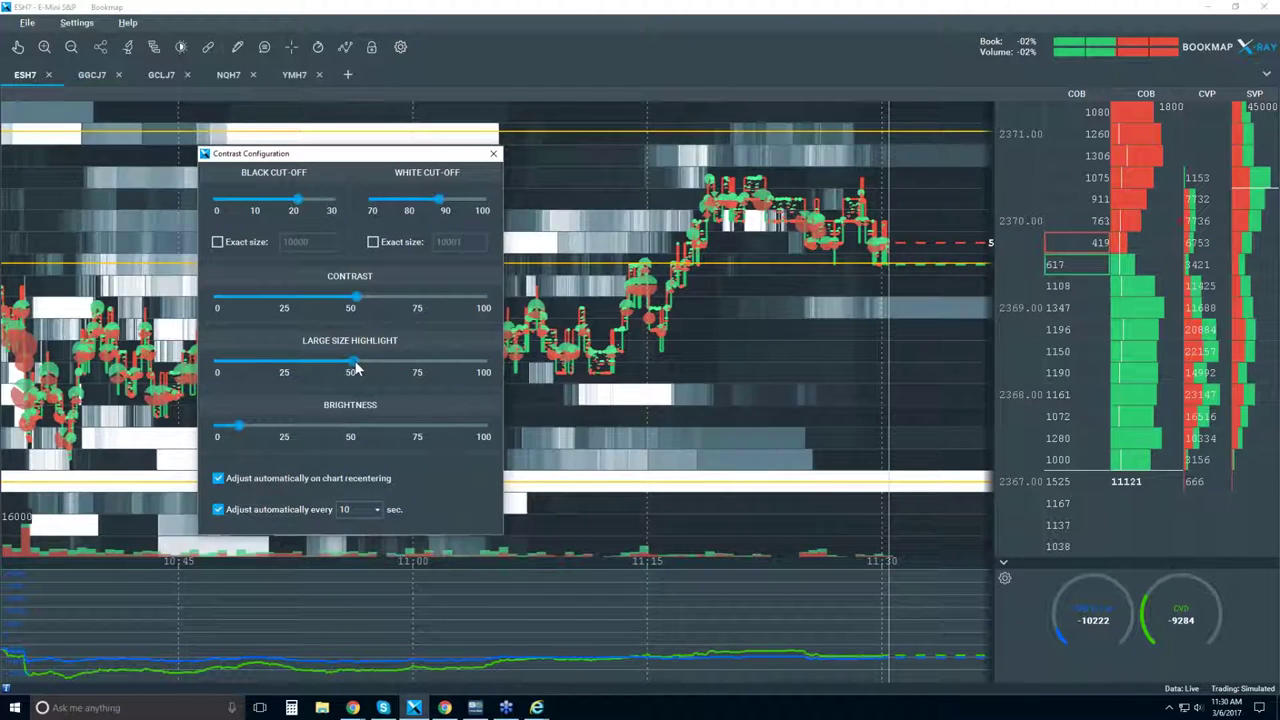
Step: Move the contrast configuration clear of the price action and set the white cut-off to about 80
left_click_drag(443, 153, 638, 235)
left_click_drag(1258, 258, 1254, 246)
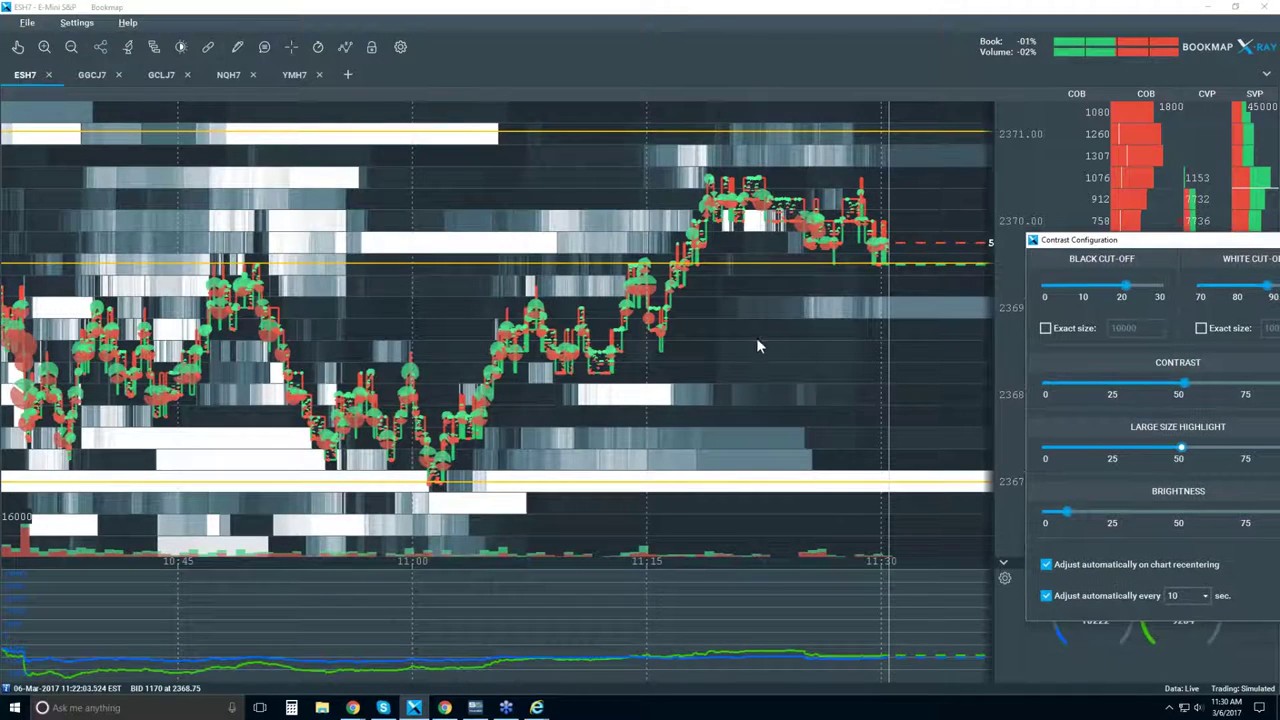
scroll(756, 336, "down", 4)
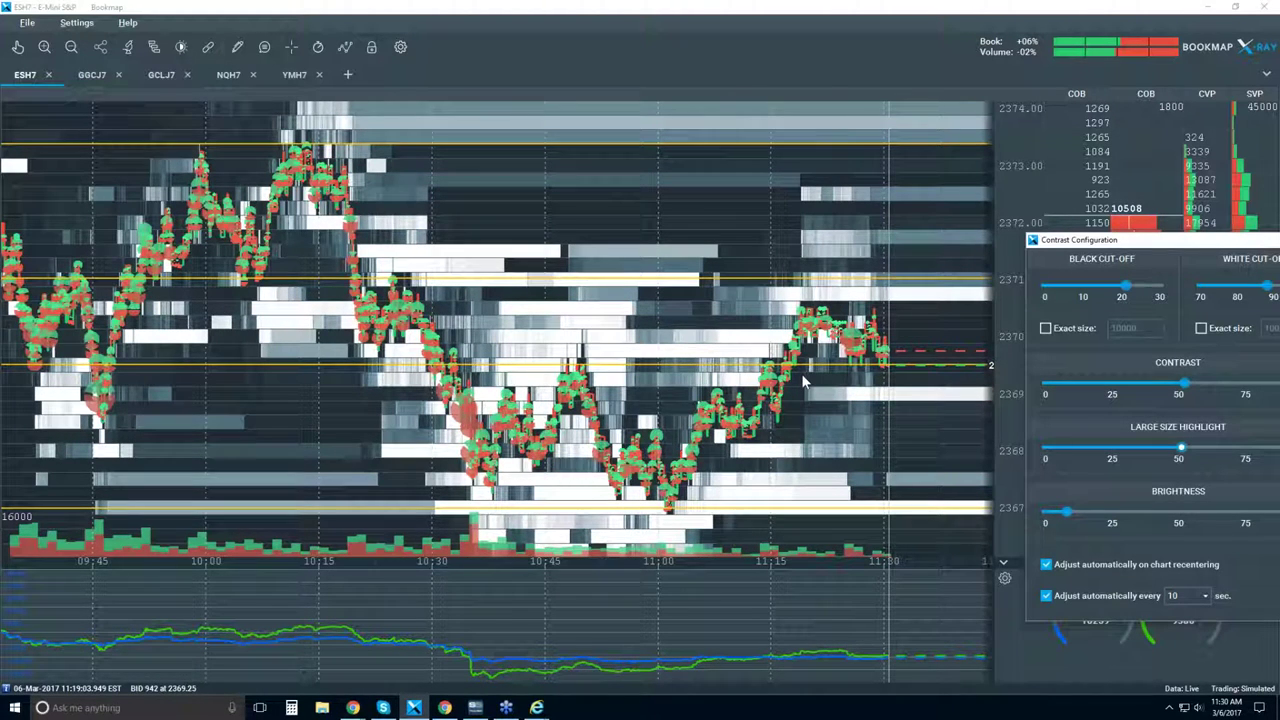
left_click_drag(1110, 243, 1015, 219)
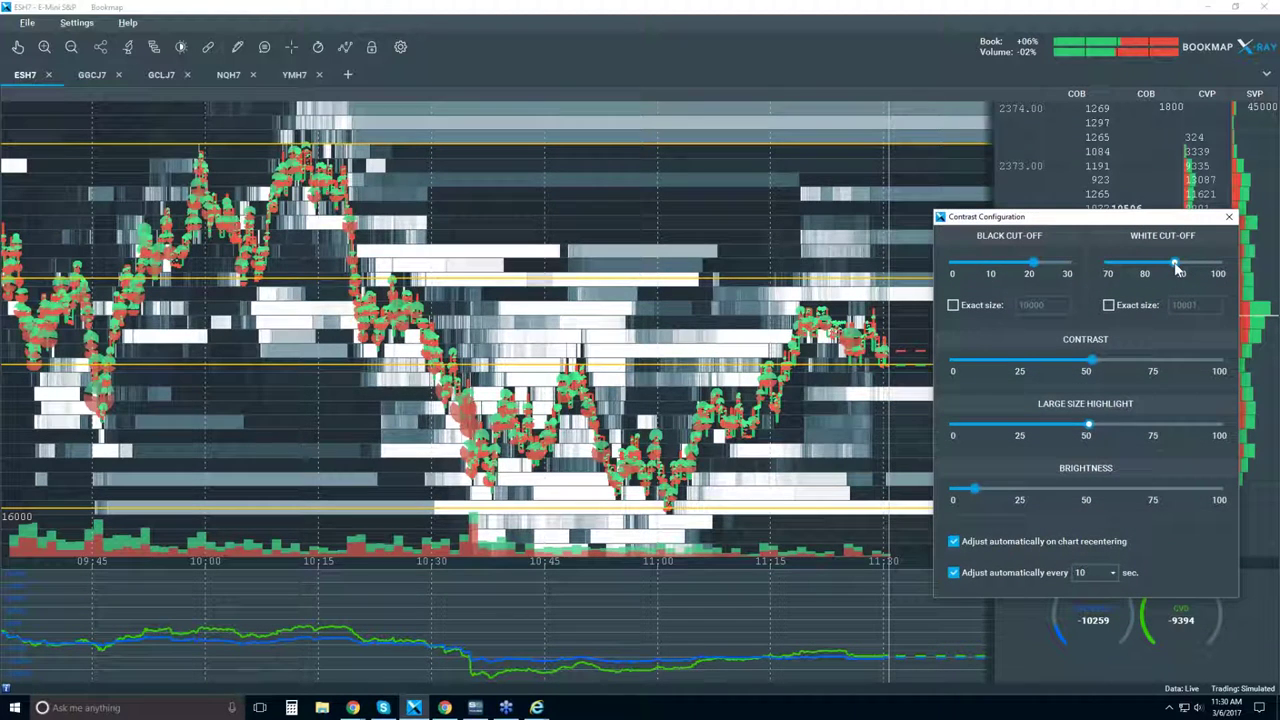
left_click_drag(1177, 268, 1150, 268)
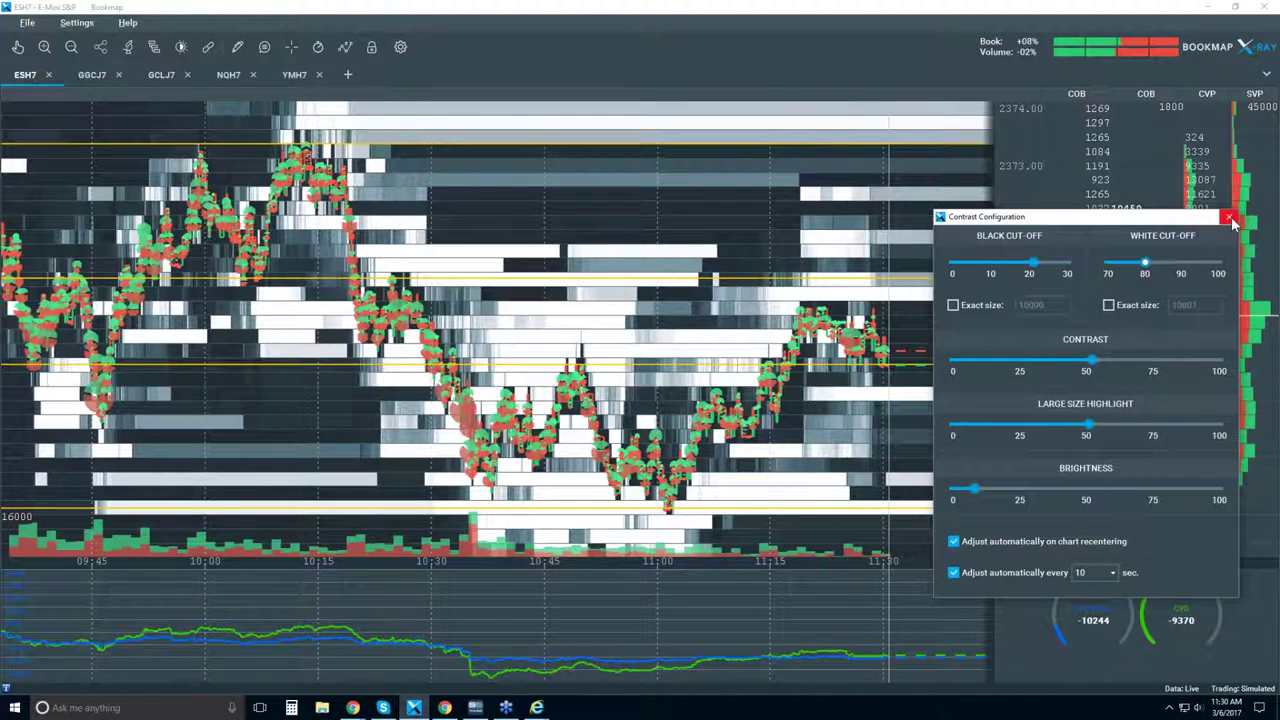
Step: Close the contrast configuration and examine the recent price action around the 2369.50 level
left_click(1229, 216)
scroll(826, 350, "up", 5)
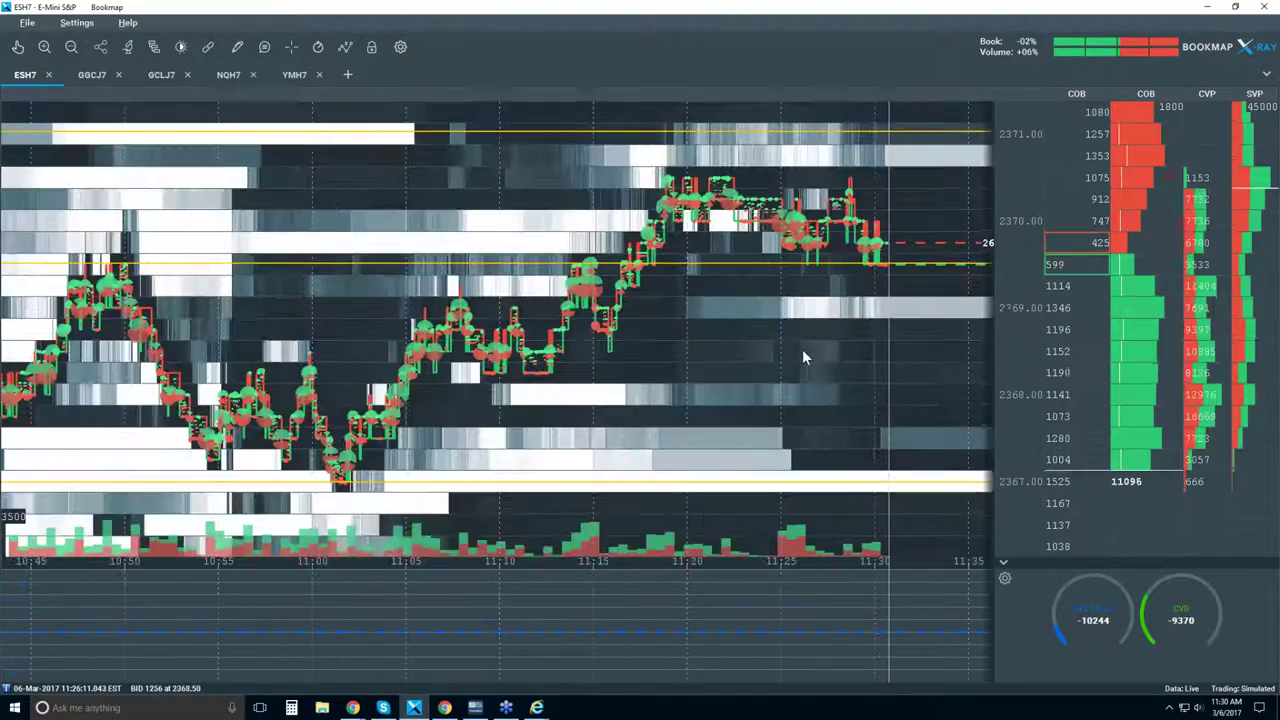
scroll(803, 355, "down", 3)
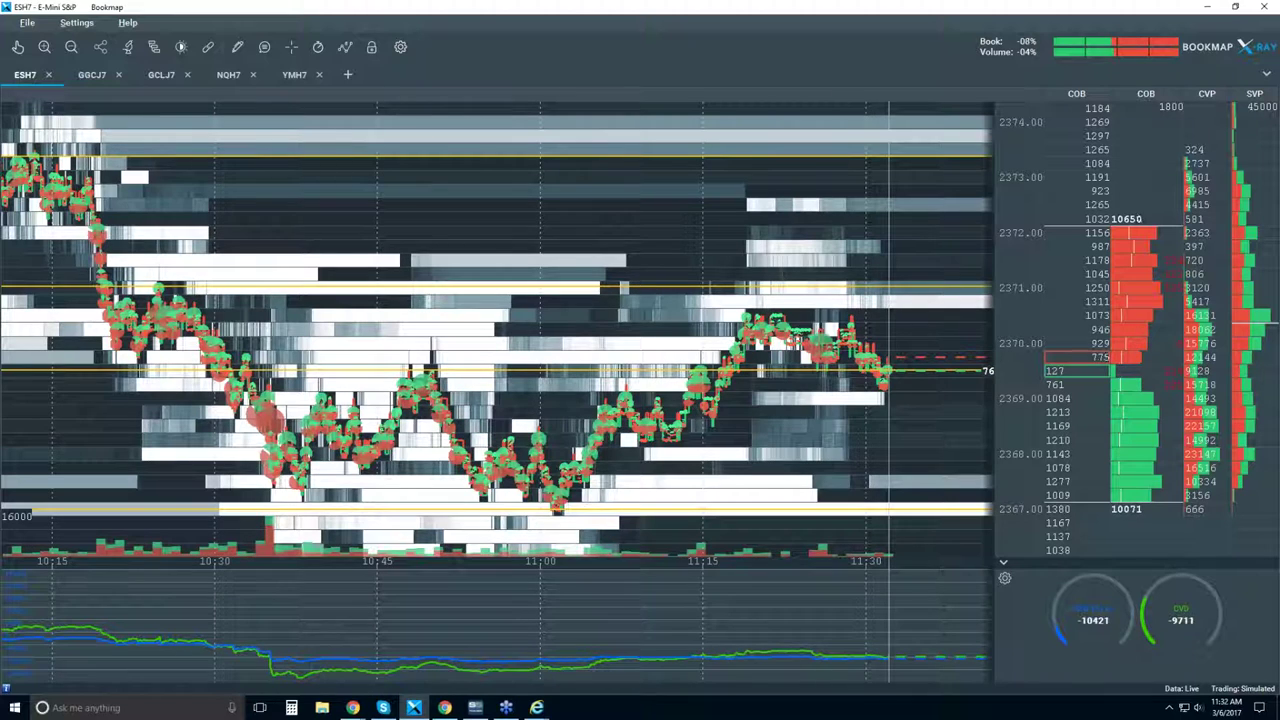
left_click(128, 22)
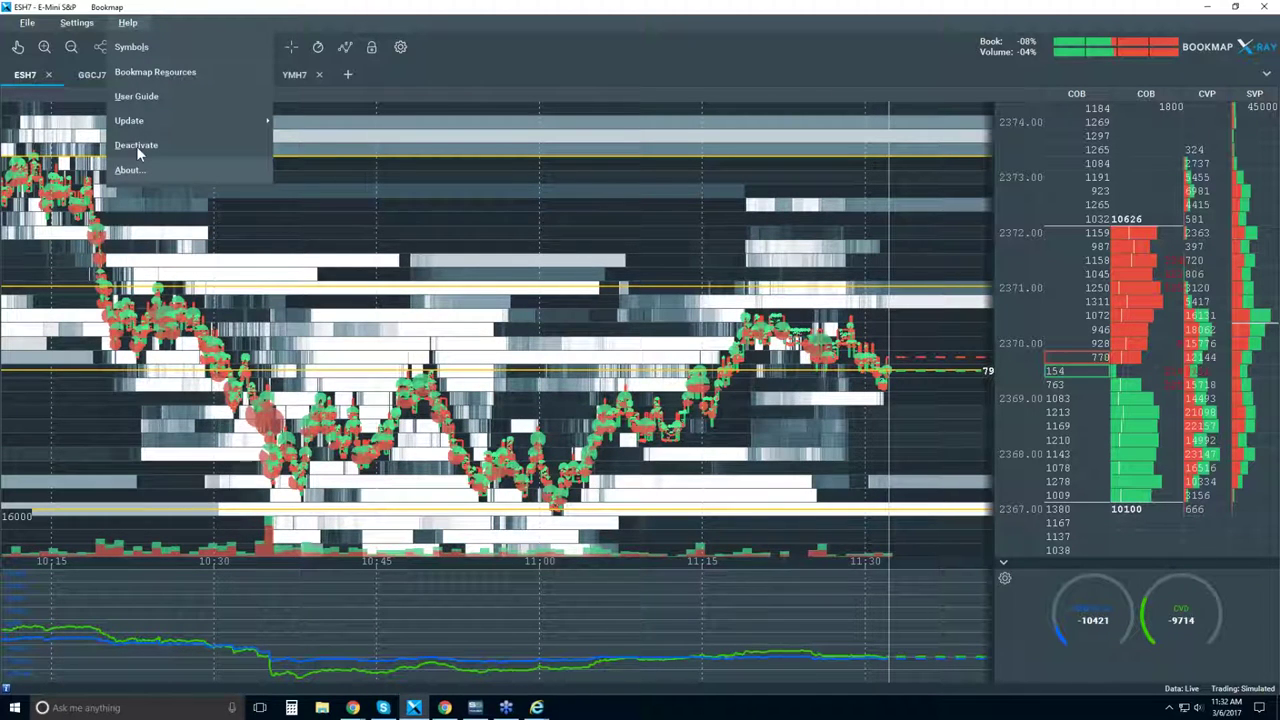
left_click(172, 10)
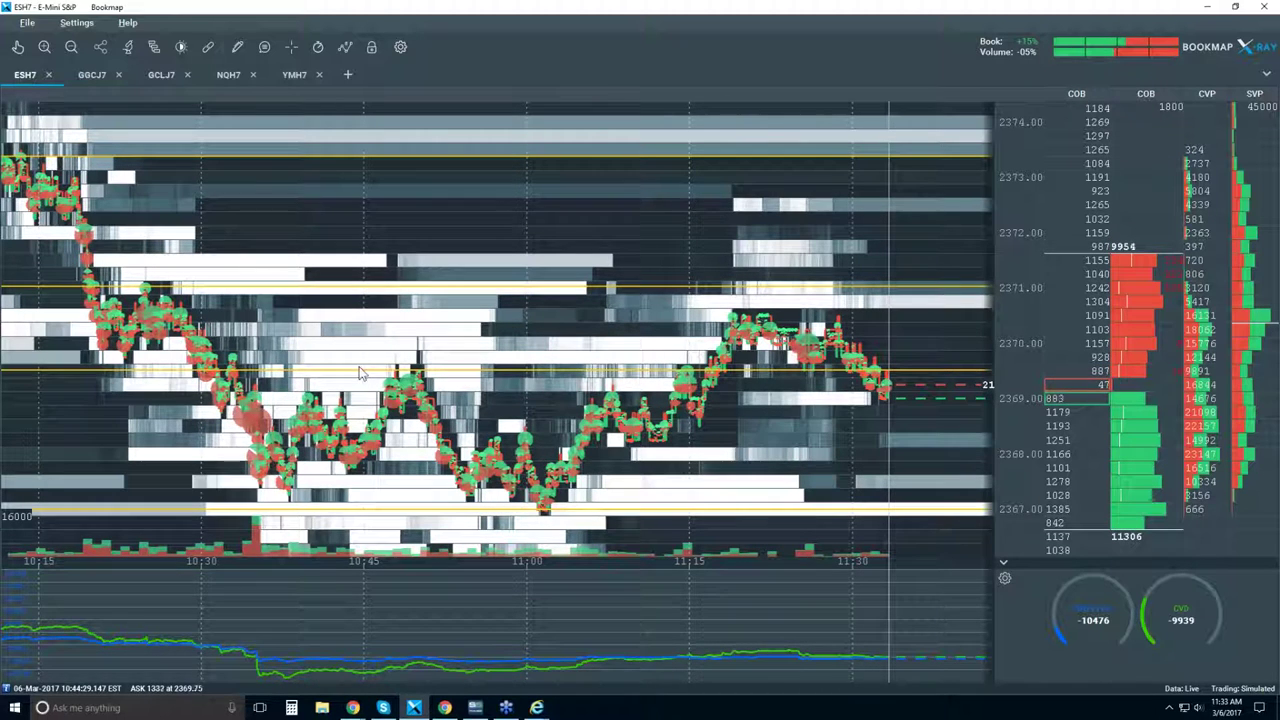
Step: Filter the heatmap down to the largest liquidity with large size highlight at about 82 and white cut-off at about 94
left_click(181, 48)
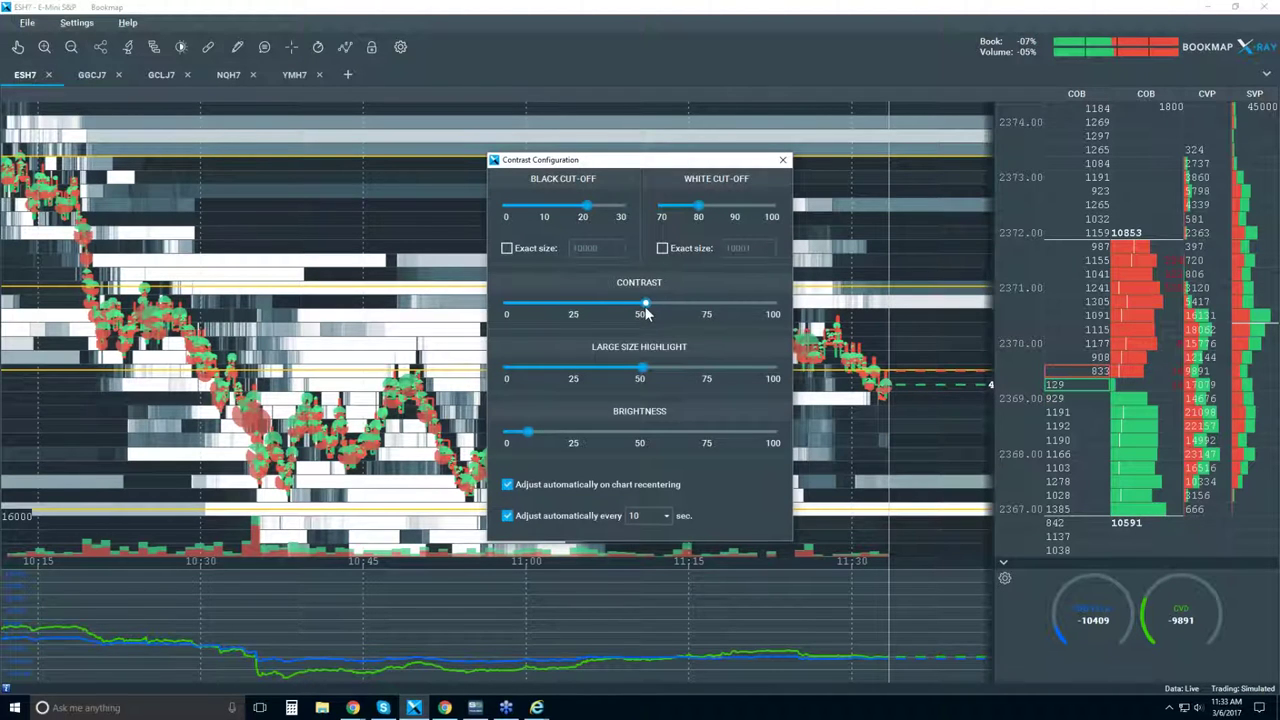
left_click_drag(643, 370, 727, 372)
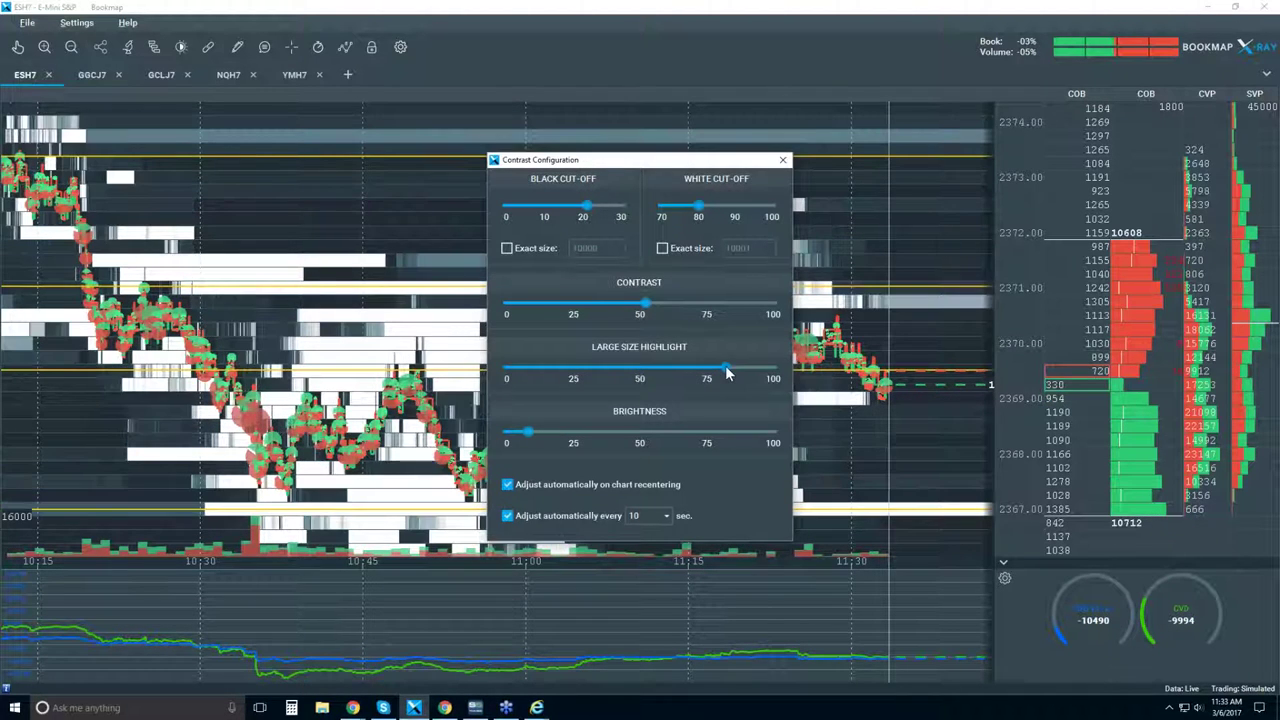
left_click_drag(706, 206, 751, 205)
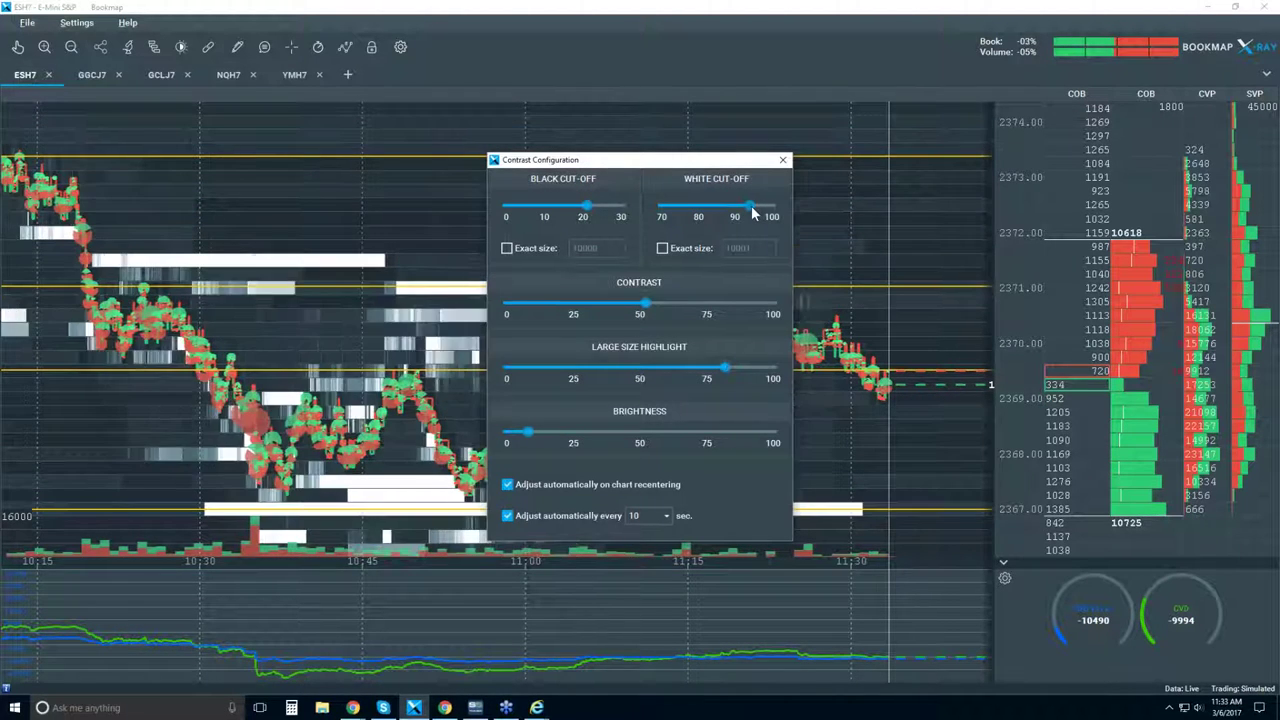
left_click(783, 159)
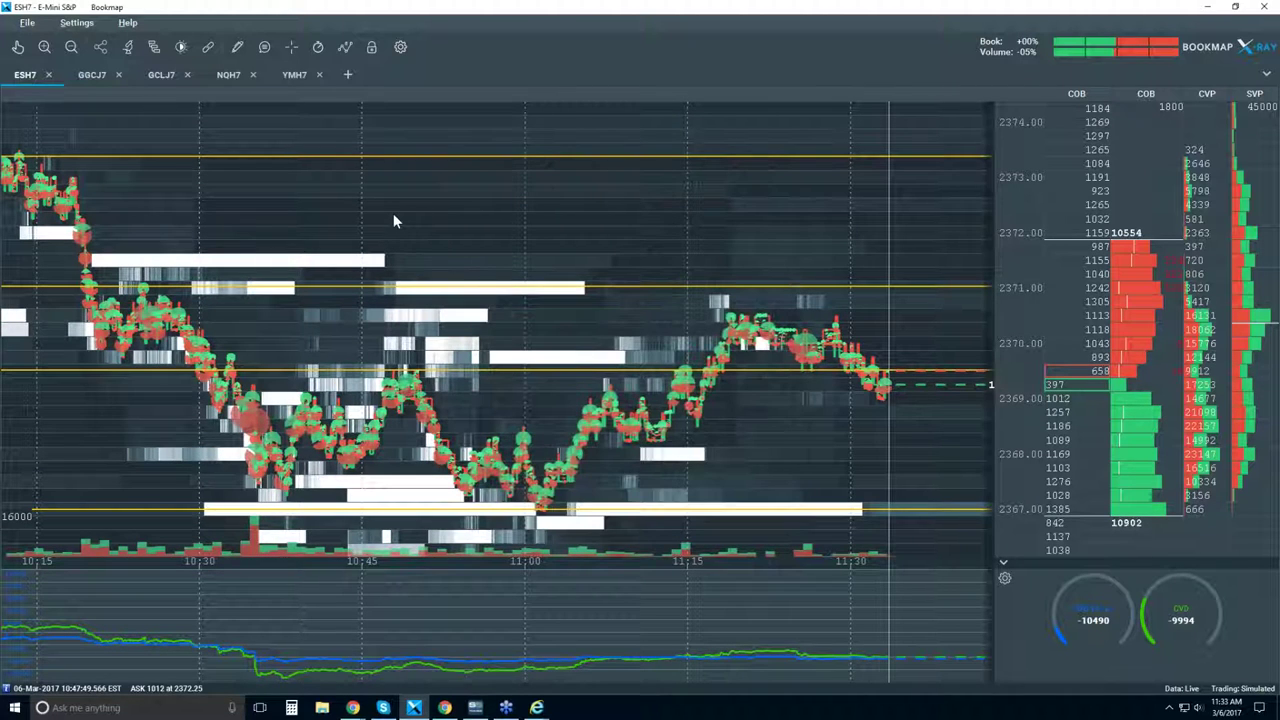
scroll(383, 215, "down", 2)
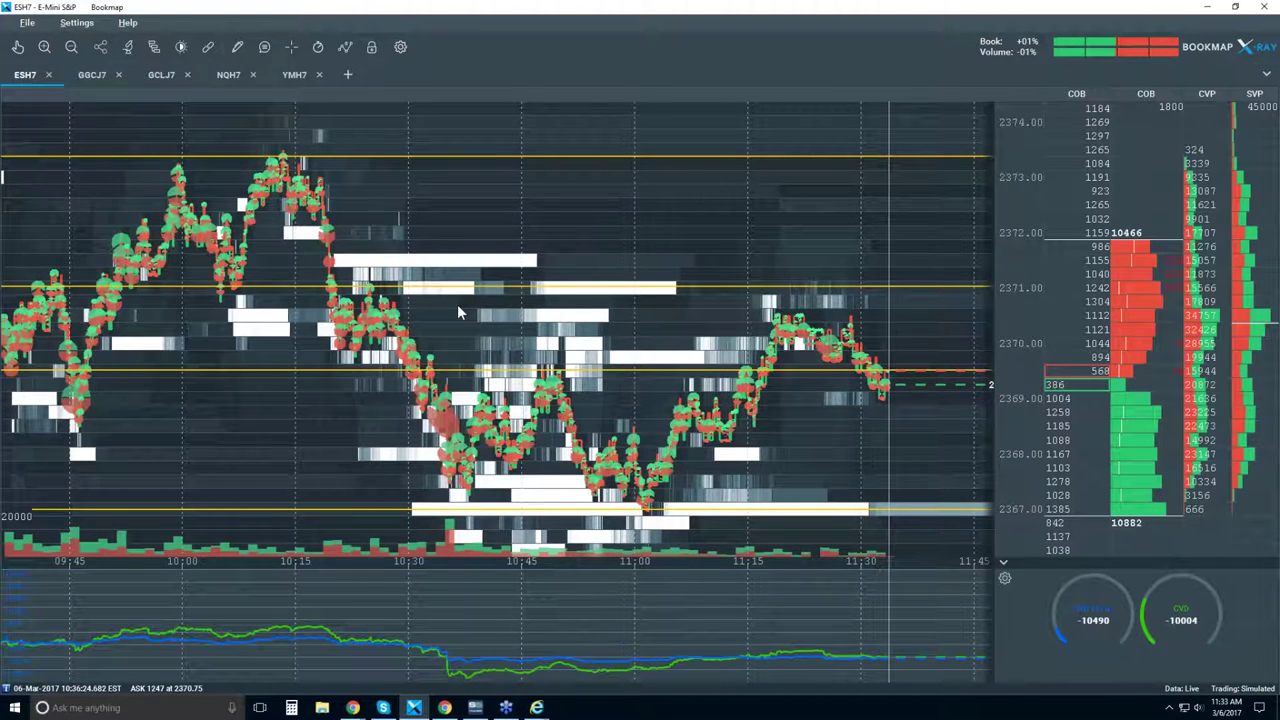
scroll(458, 309, "up", 1)
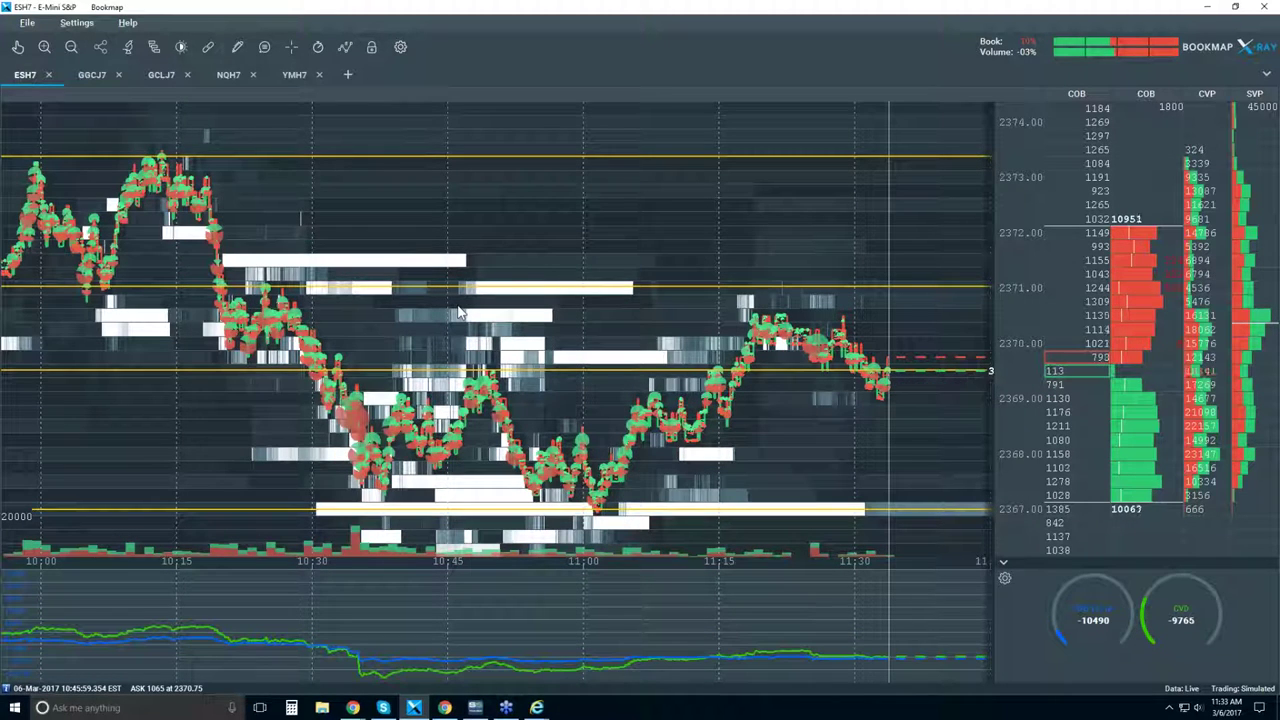
scroll(441, 294, "down", 2)
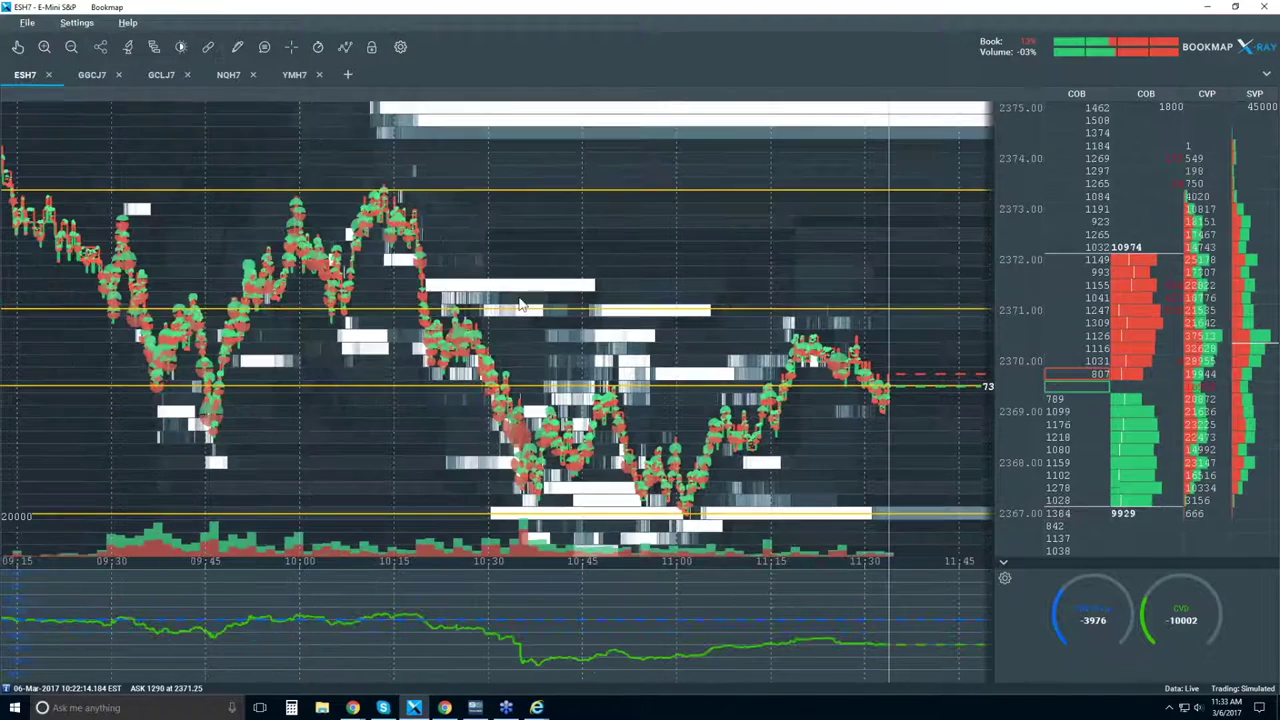
scroll(1075, 290, "down", 1)
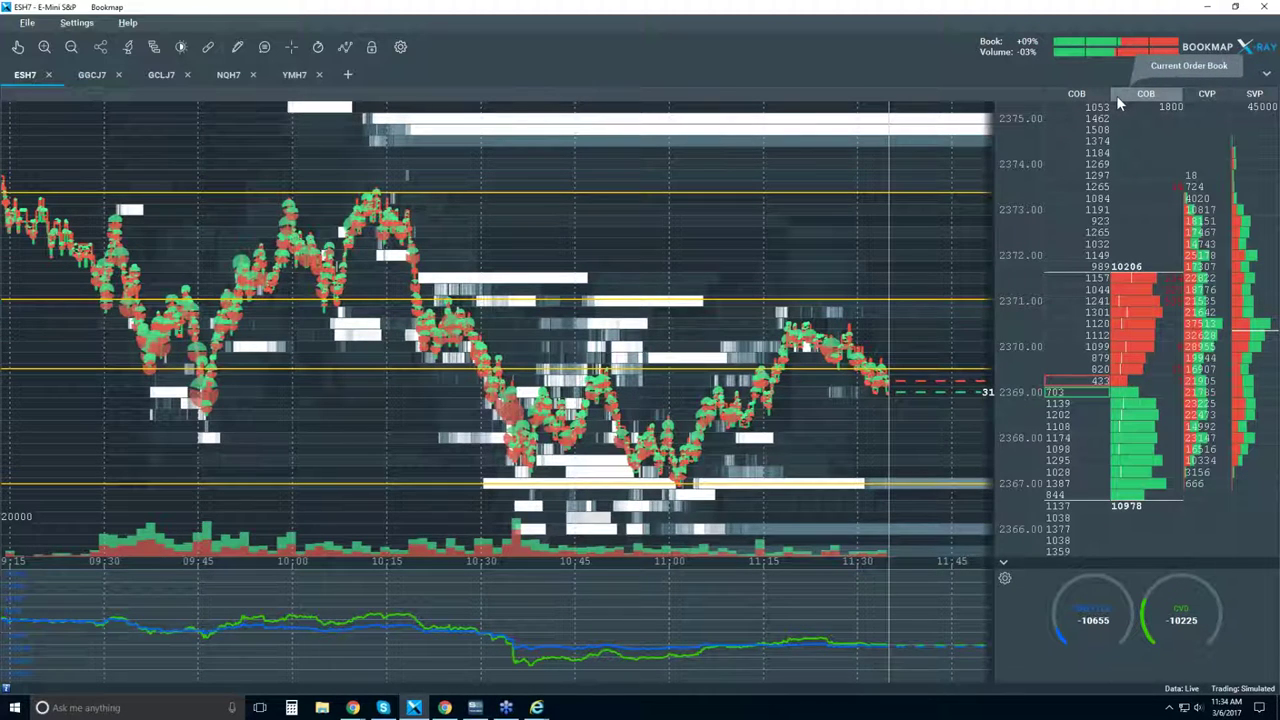
Step: Try the numbers-only and bars-and-numbers displays on the Current Order Book bar column, and return it to bars only
right_click(1126, 160)
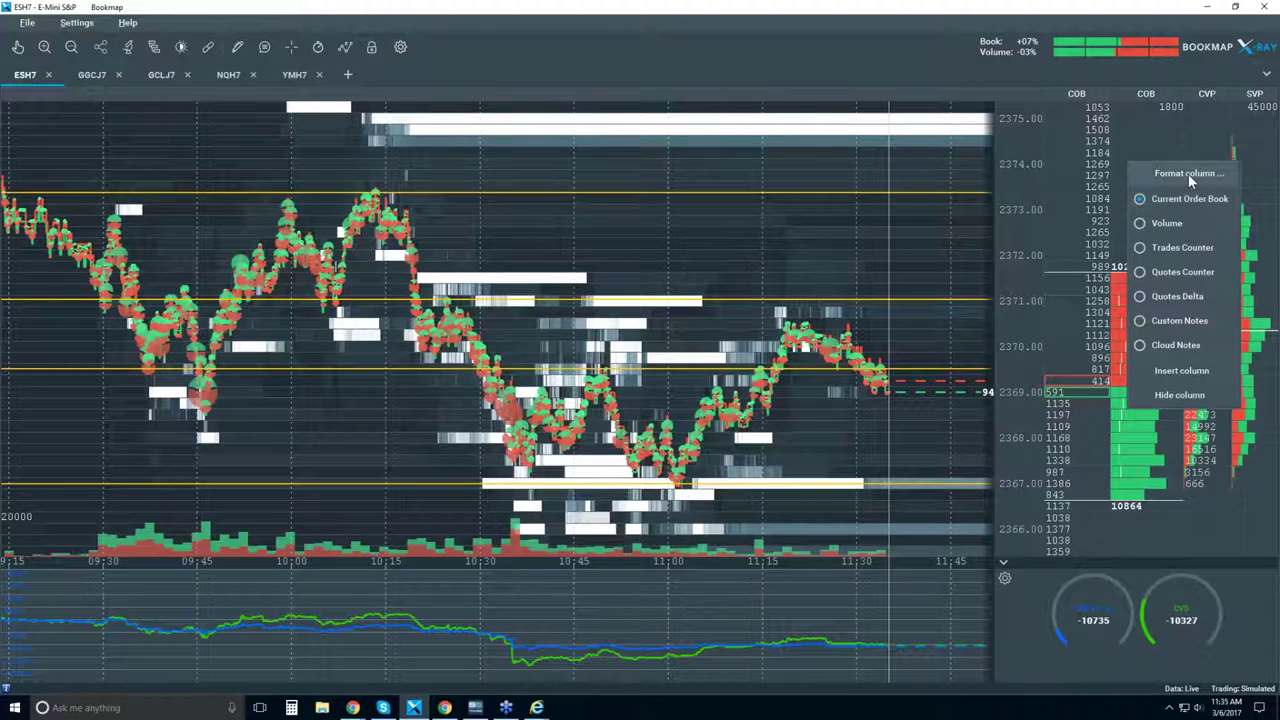
left_click(1188, 174)
left_click_drag(1057, 175, 919, 173)
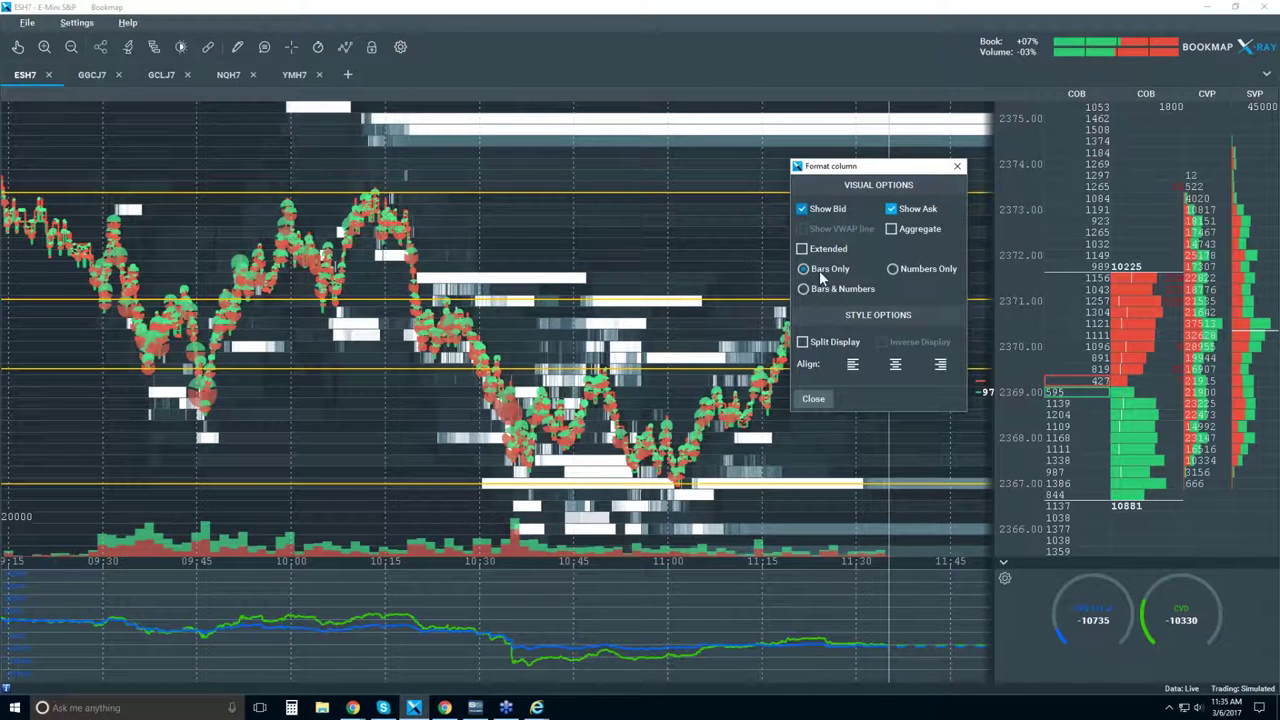
left_click(893, 270)
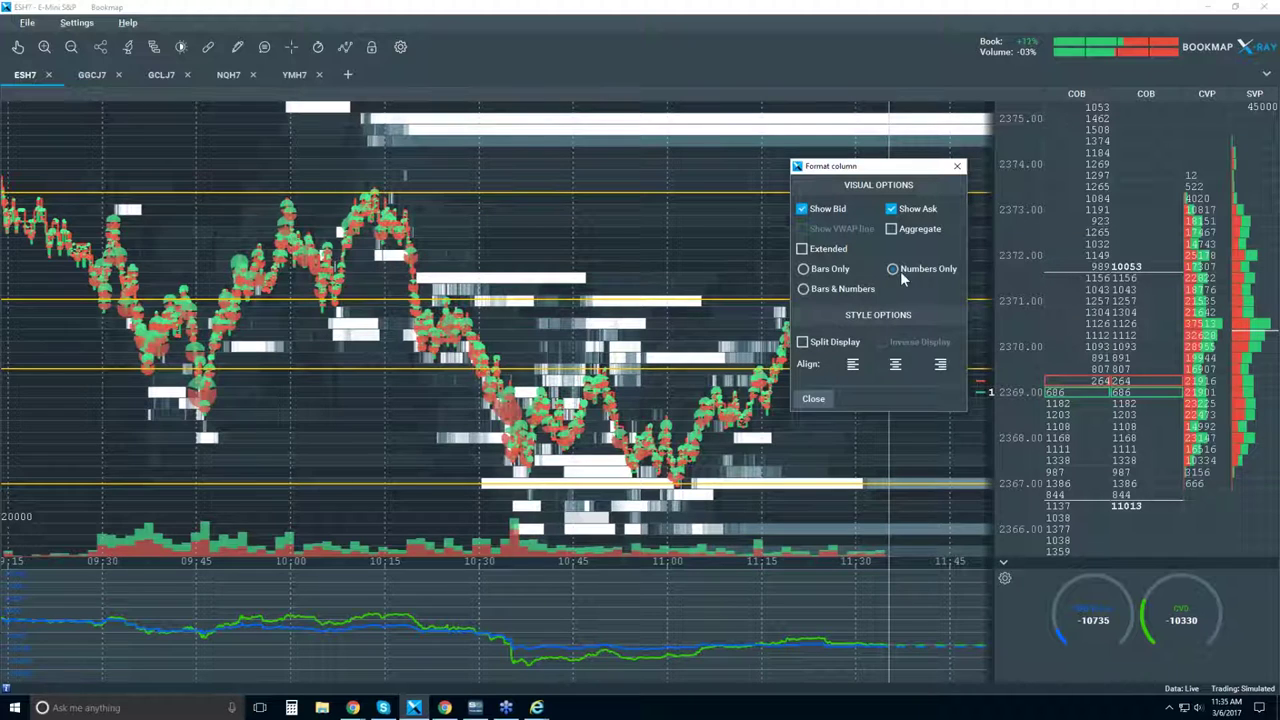
left_click(842, 270)
left_click(846, 292)
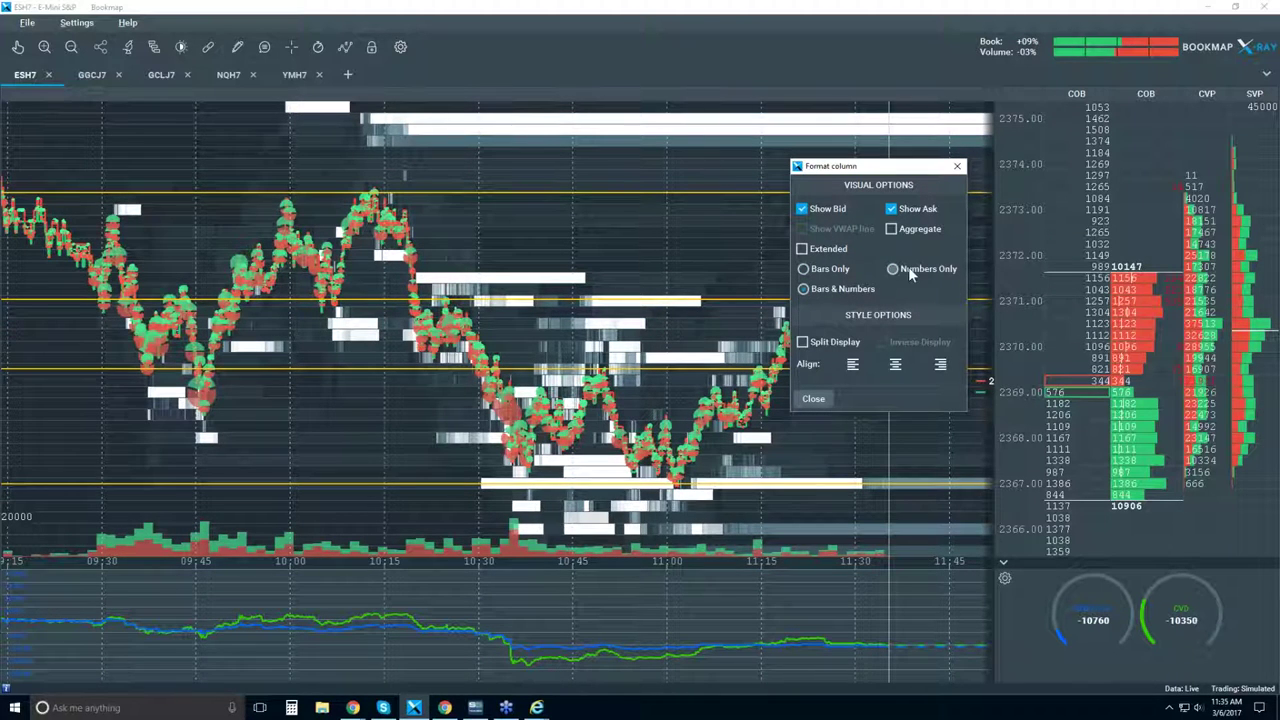
left_click(843, 270)
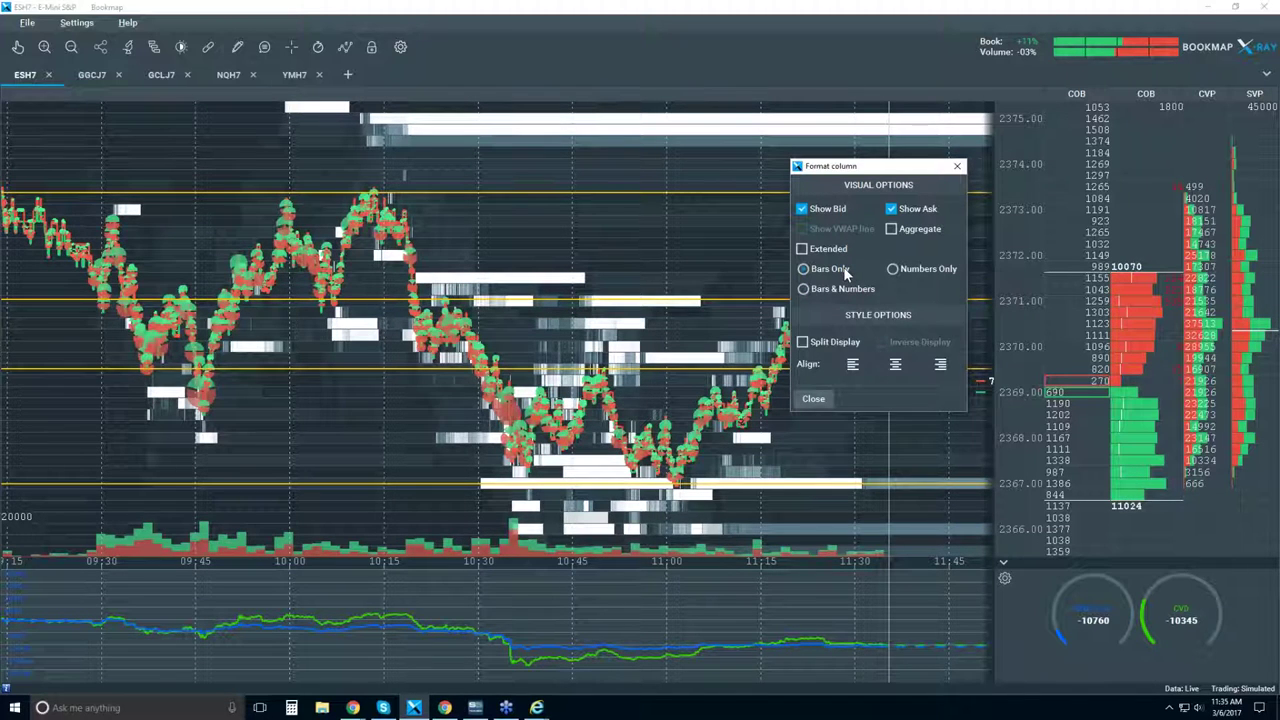
Step: Turn the extended display of the Current Order Book bar column on and off again, and close its formatting
left_click(828, 252)
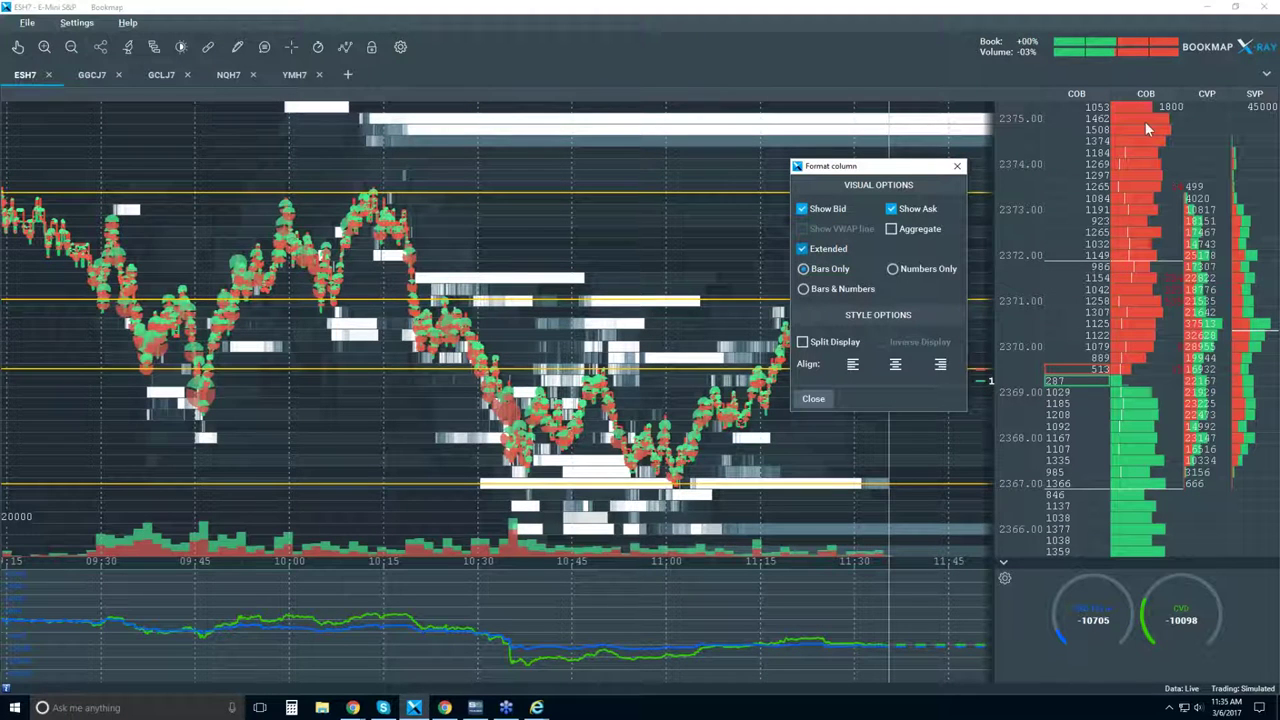
left_click(836, 253)
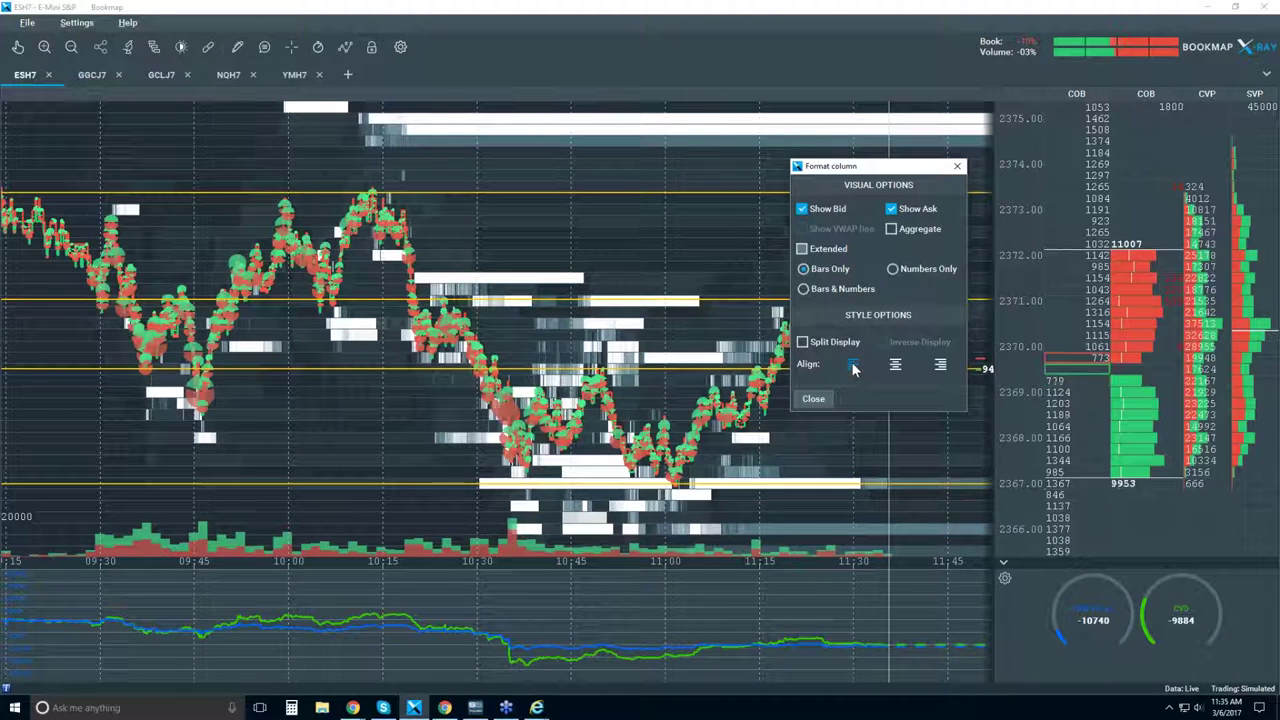
left_click(813, 399)
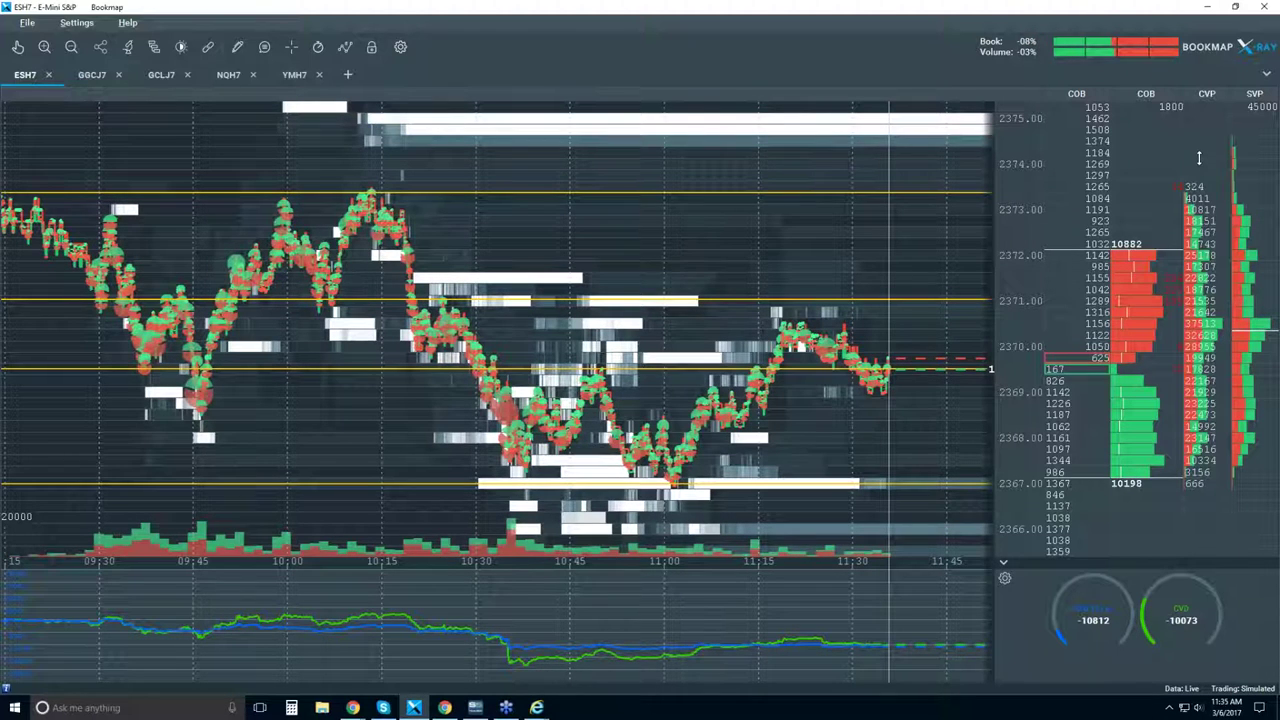
Step: Insert a new column beside the chart range volume profile and set it to Cloud Notes
right_click(1199, 158)
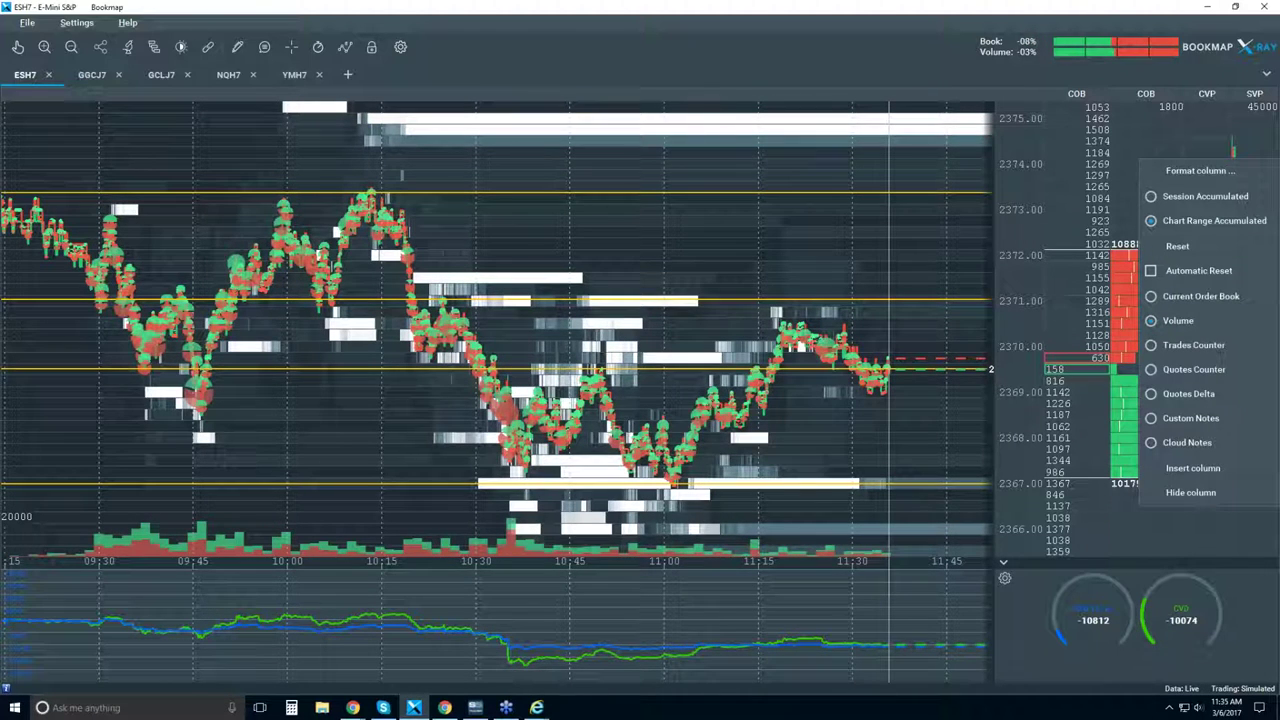
left_click(1209, 469)
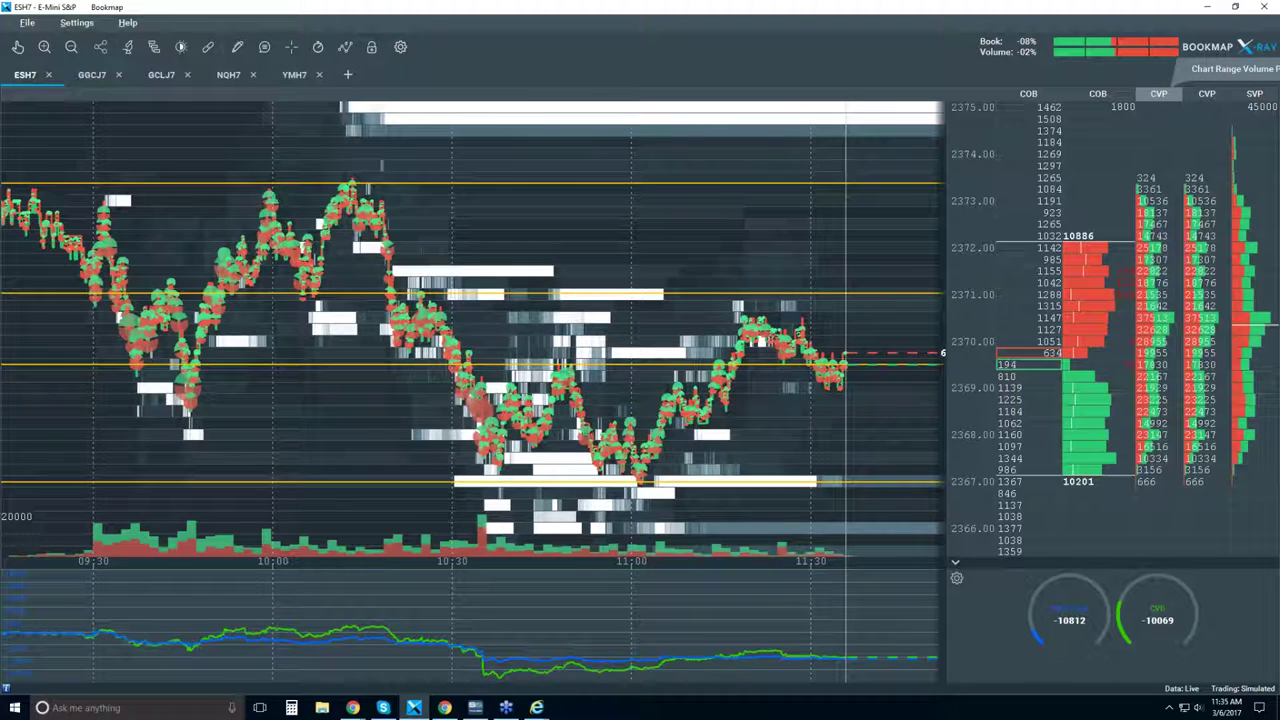
right_click(1158, 93)
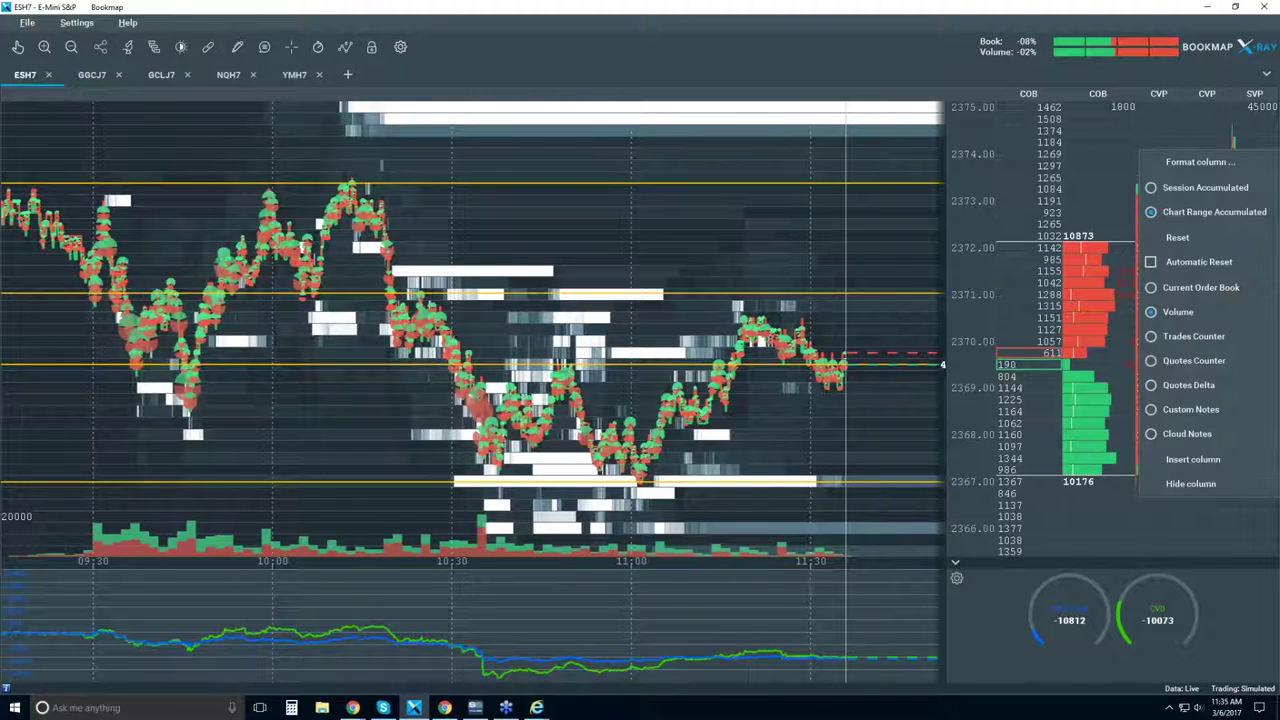
left_click(1174, 434)
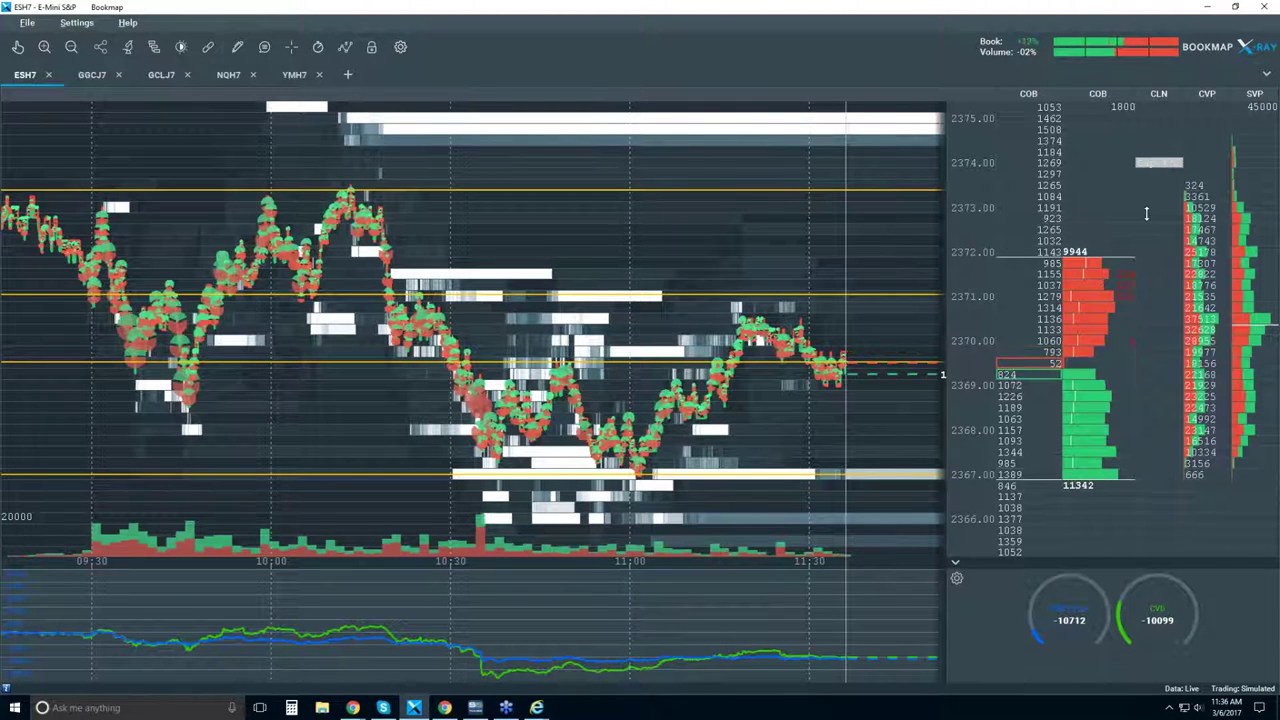
Step: Switch the inserted notes column from Cloud Notes to Custom Notes
right_click(1148, 212)
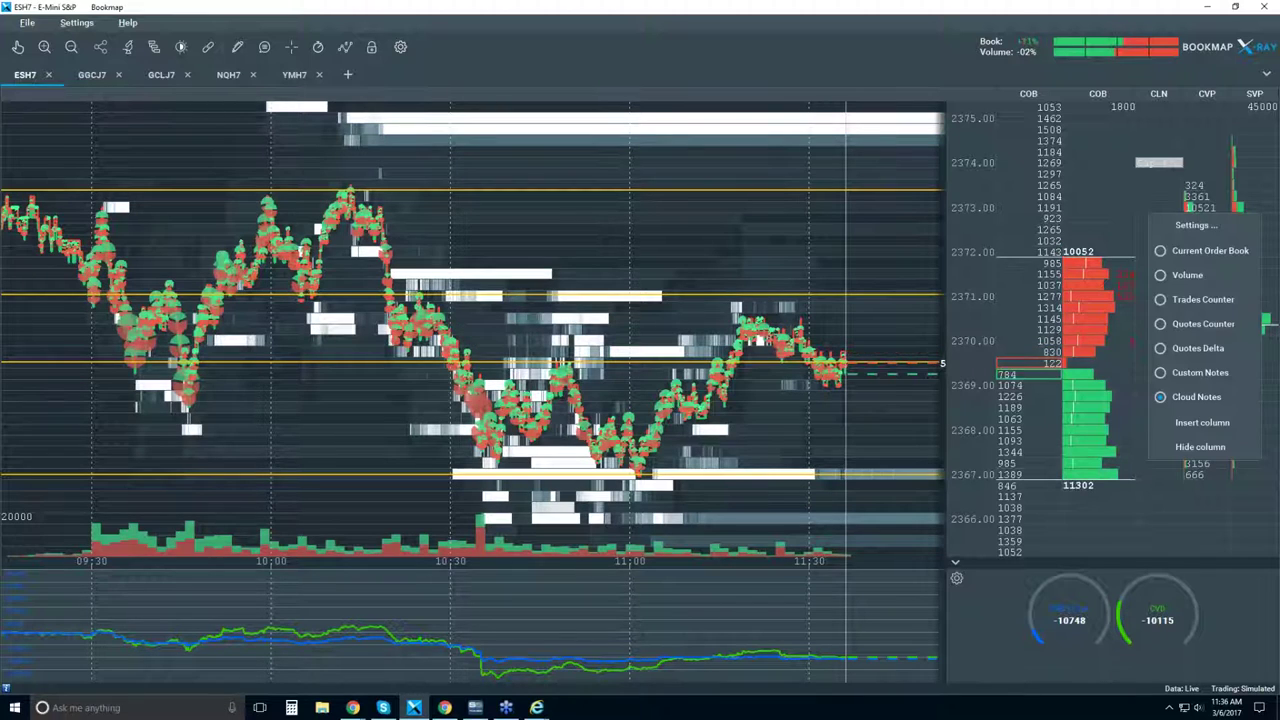
left_click(1196, 373)
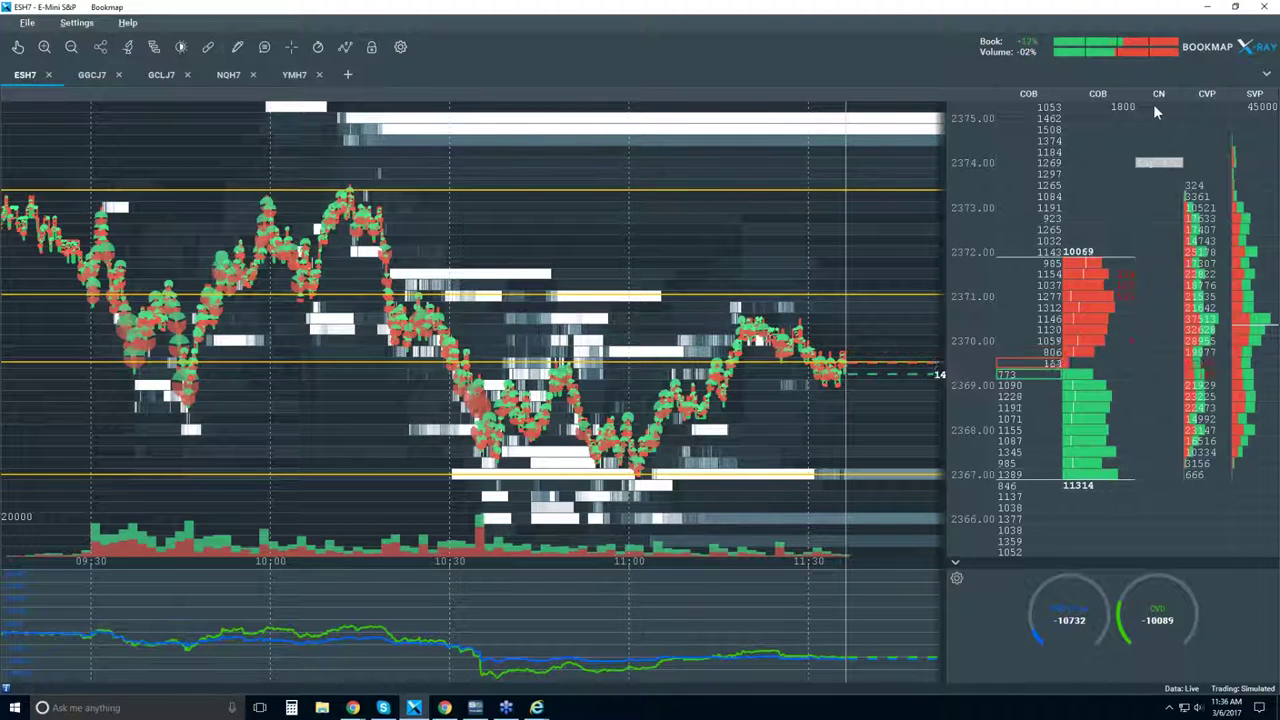
right_click(1160, 199)
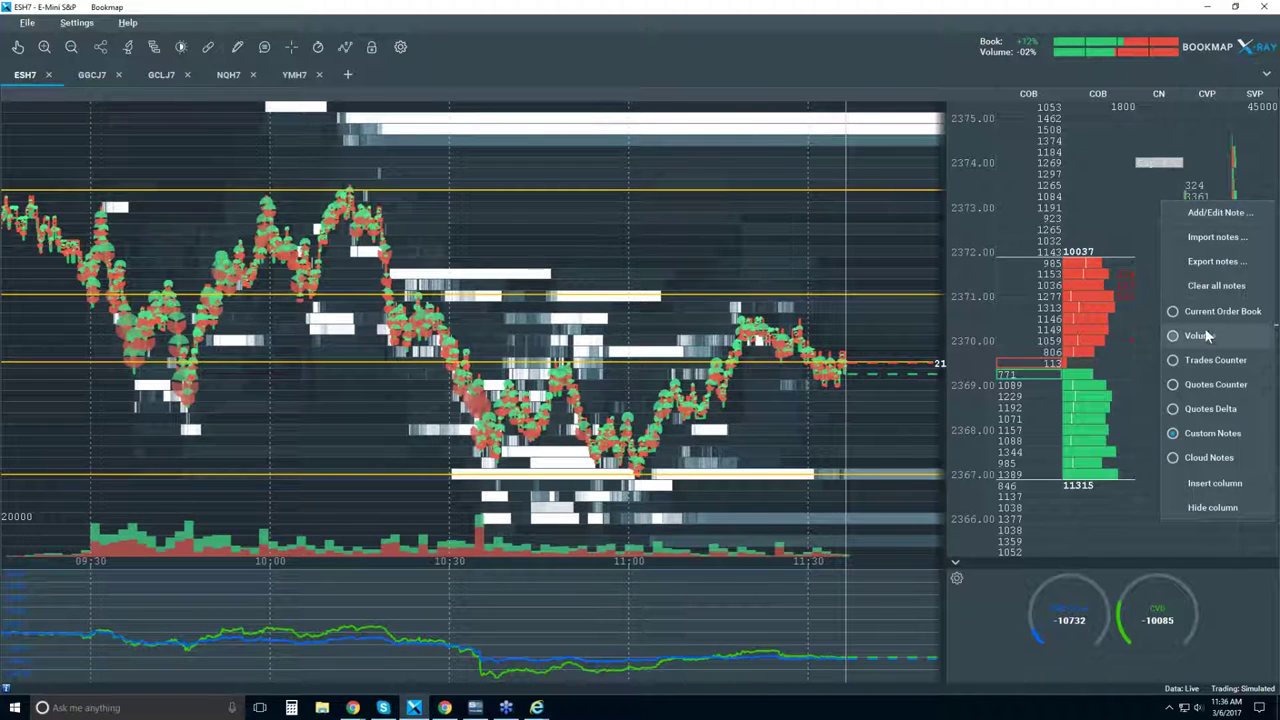
left_click(1205, 333)
right_click(1162, 210)
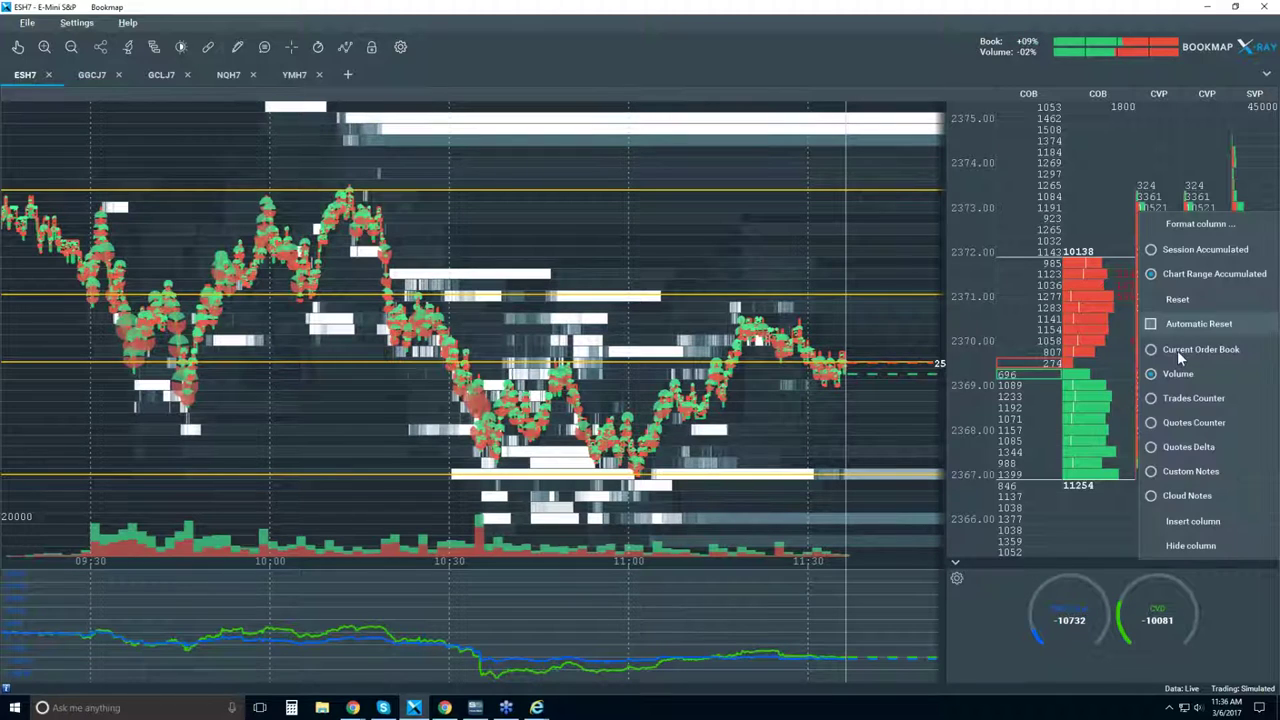
left_click(1197, 474)
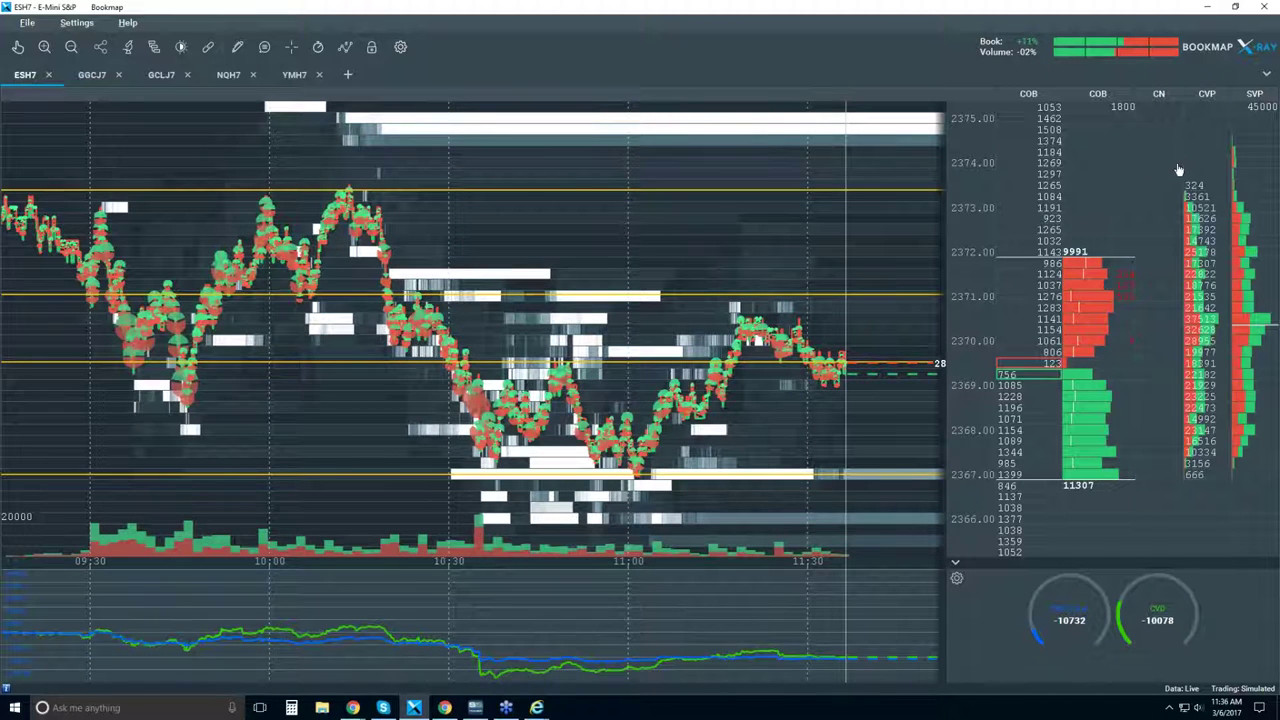
Step: Enter a custom note reading "swing high" at price 2,373 in the notes column and show its style options
left_click(1160, 217)
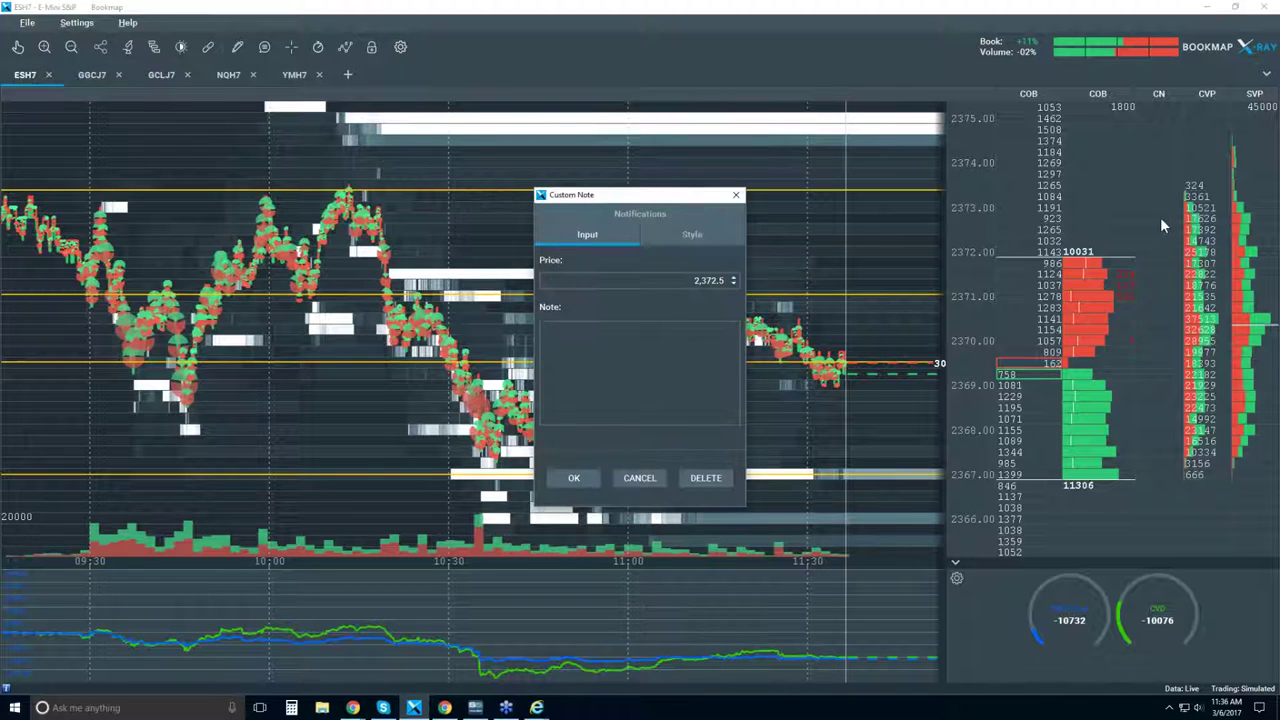
left_click(735, 195)
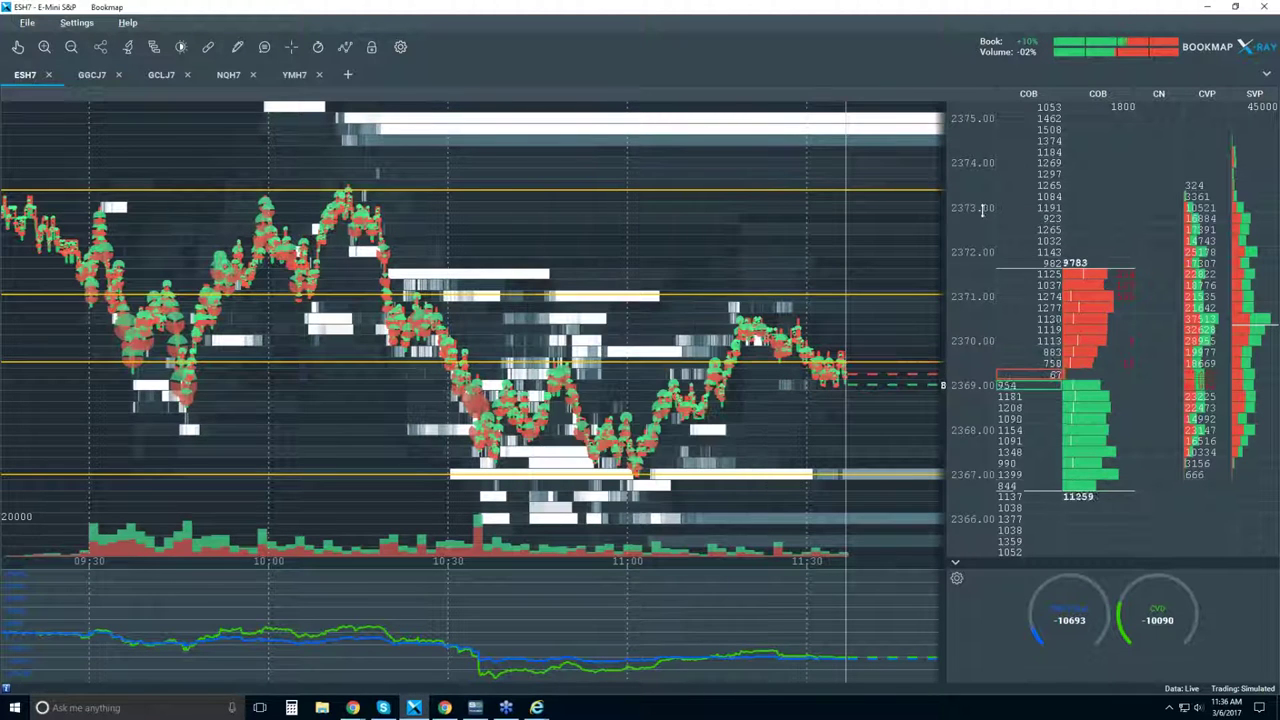
left_click(1158, 203)
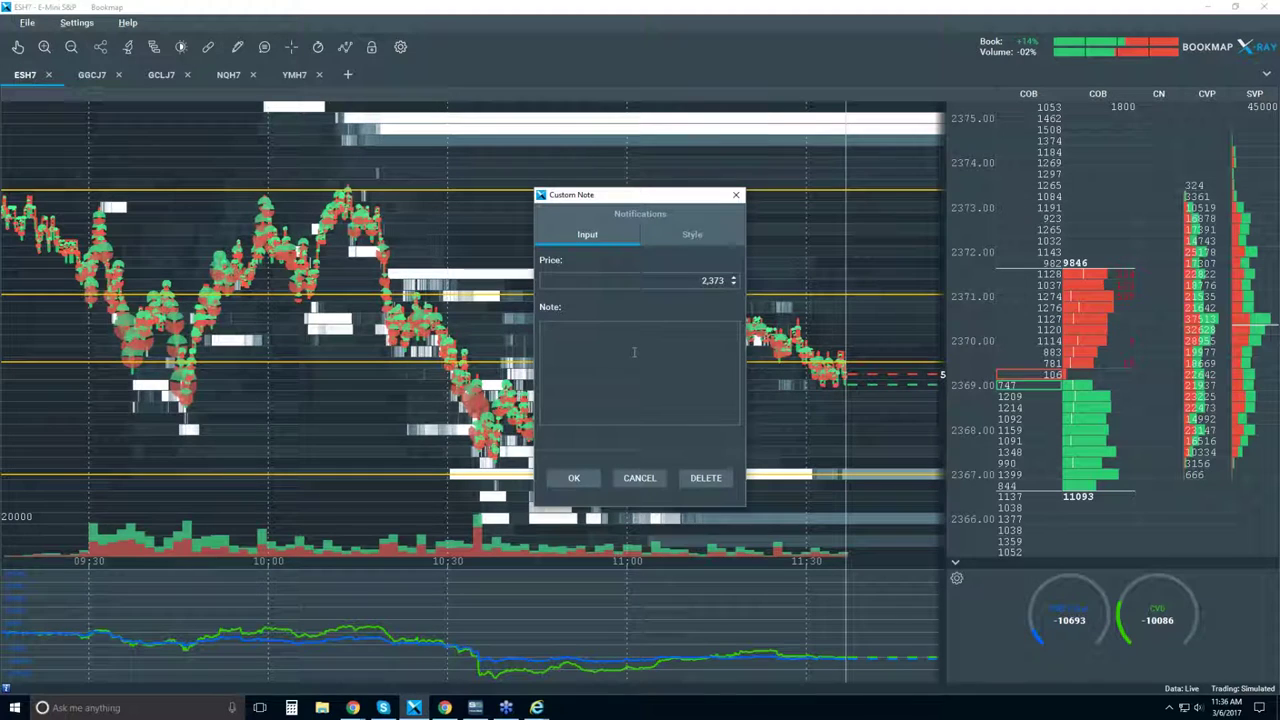
type("swing high")
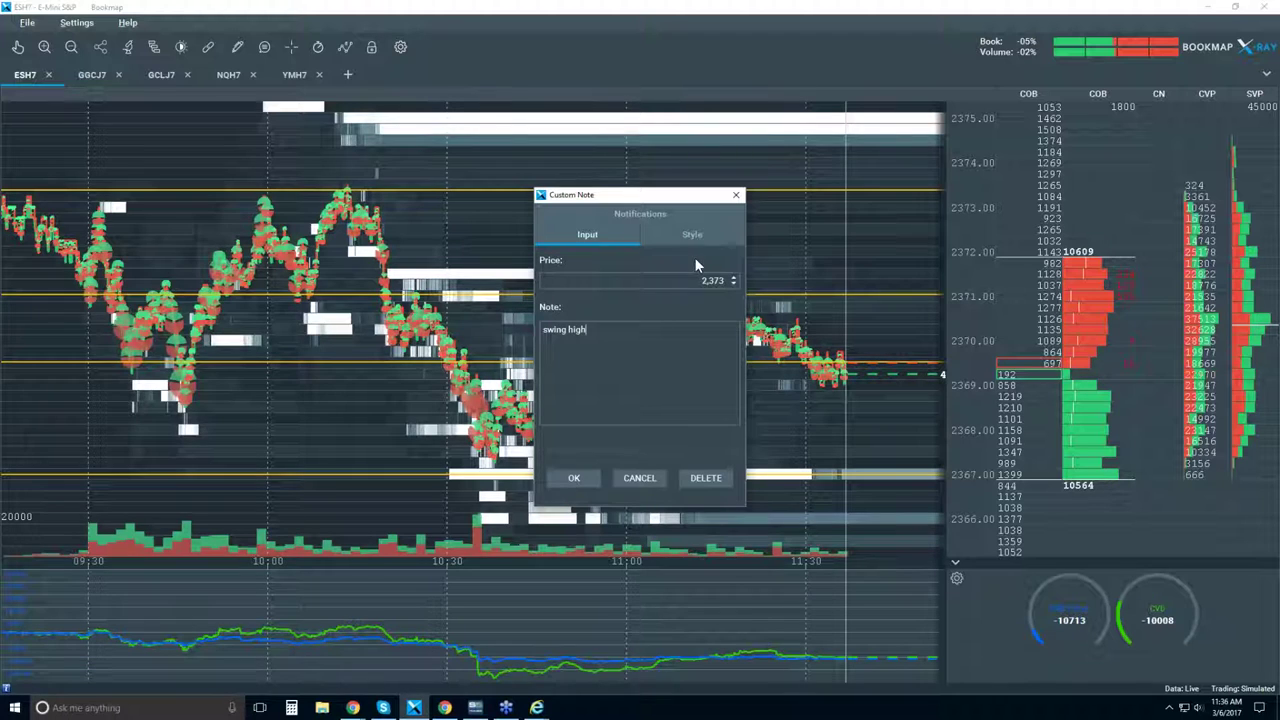
left_click(692, 236)
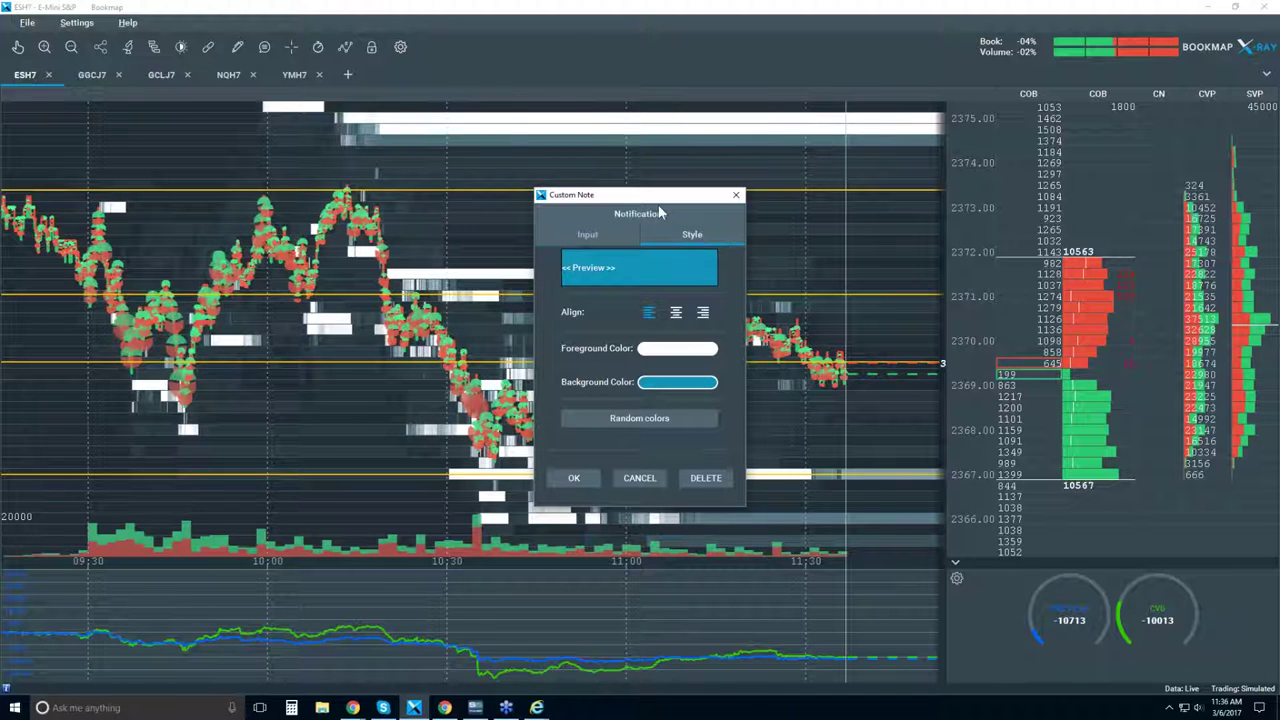
Step: Turn notifications for the "swing high" note on and off again, and save the note
left_click(648, 212)
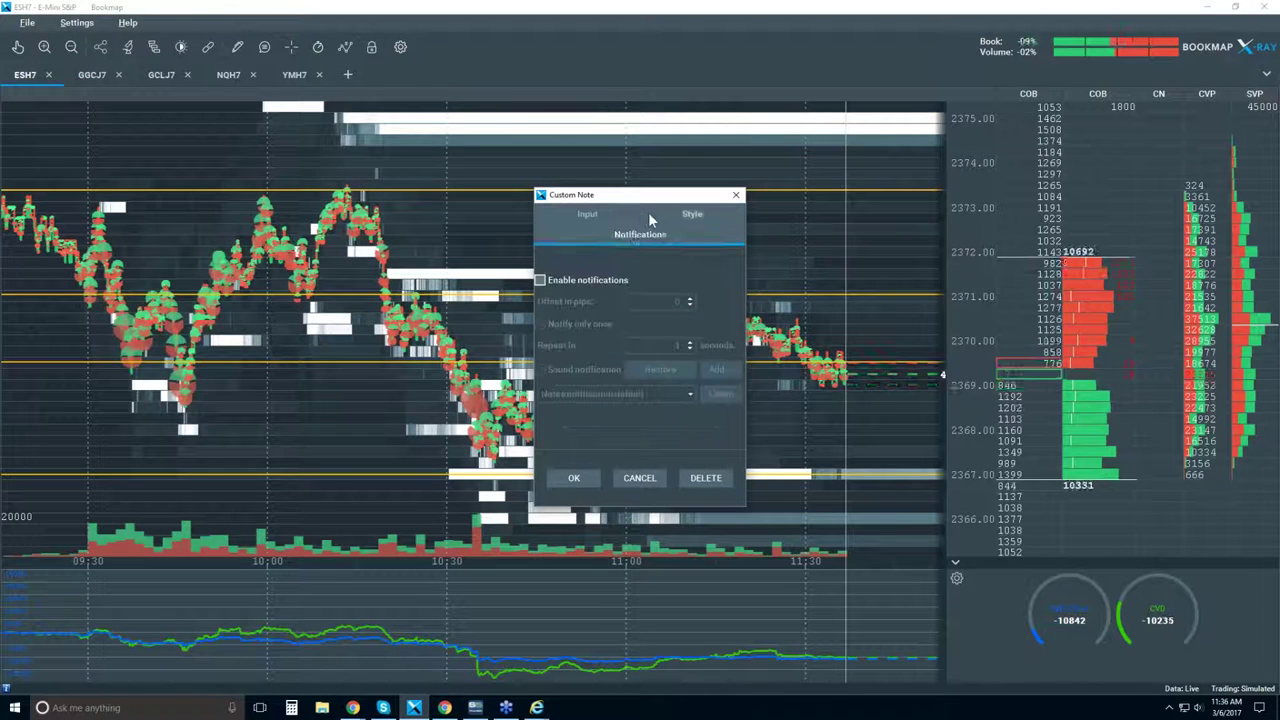
left_click(574, 283)
left_click(596, 328)
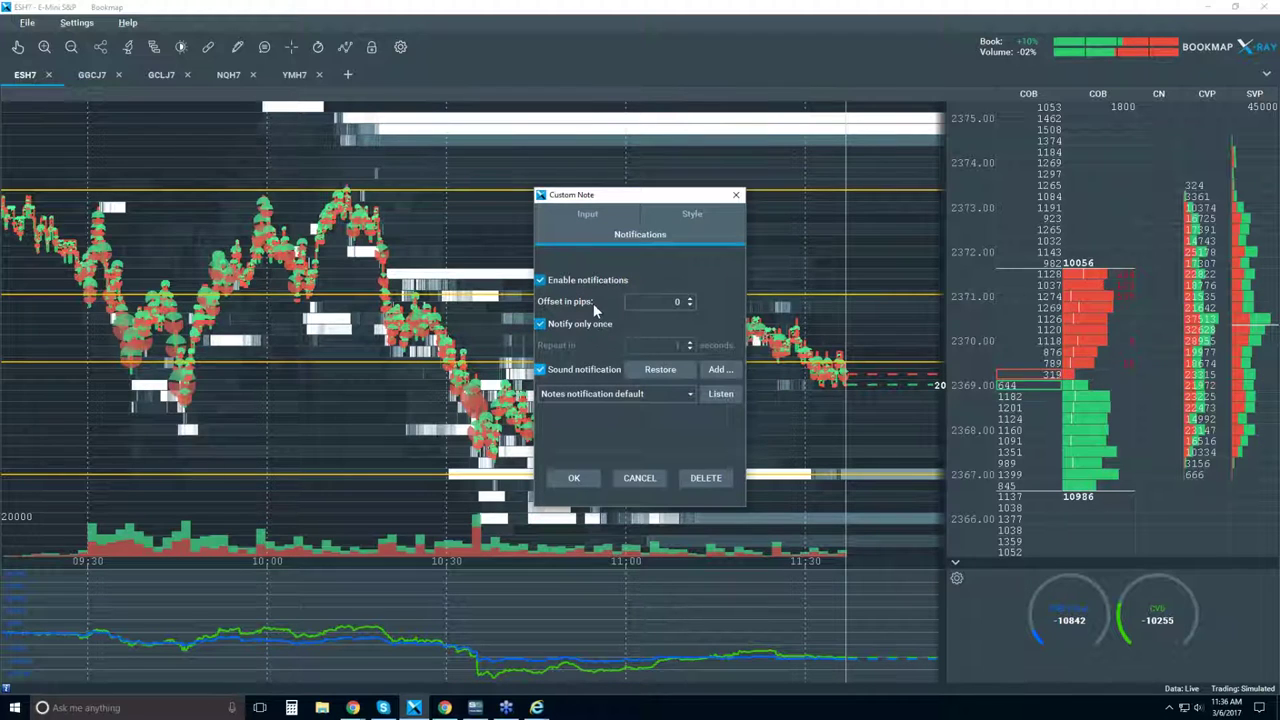
left_click(585, 282)
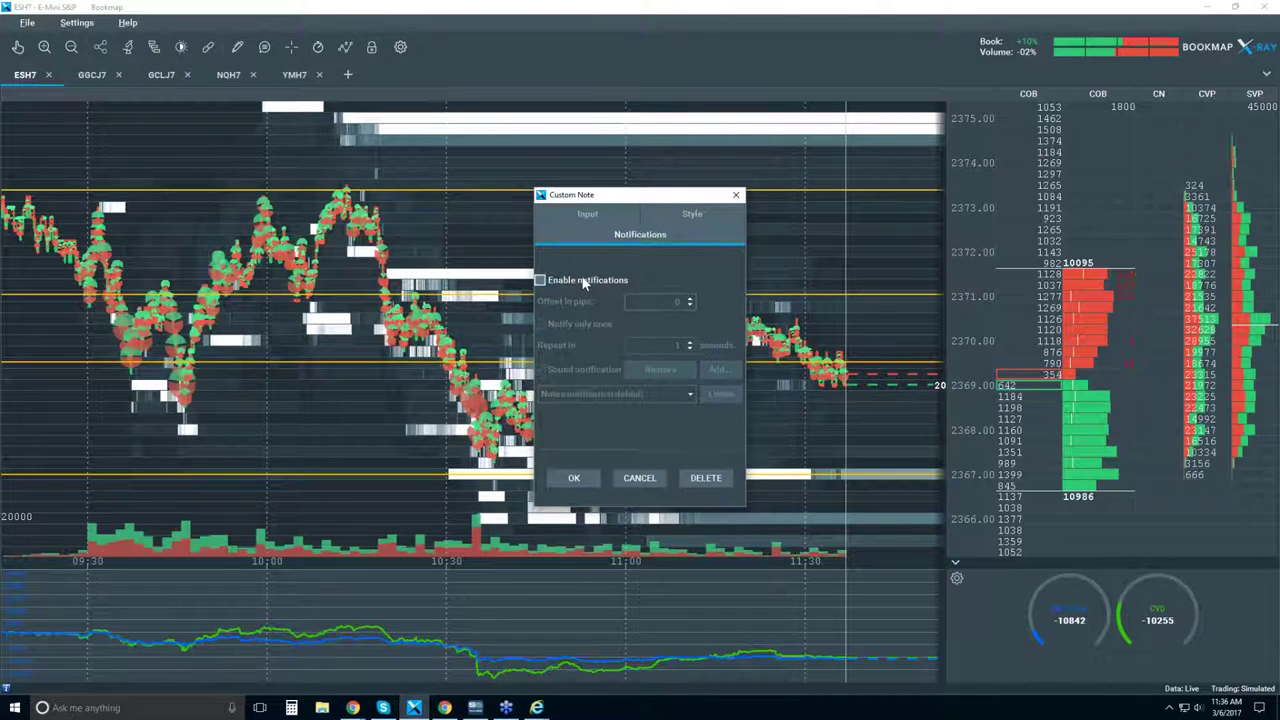
left_click(574, 478)
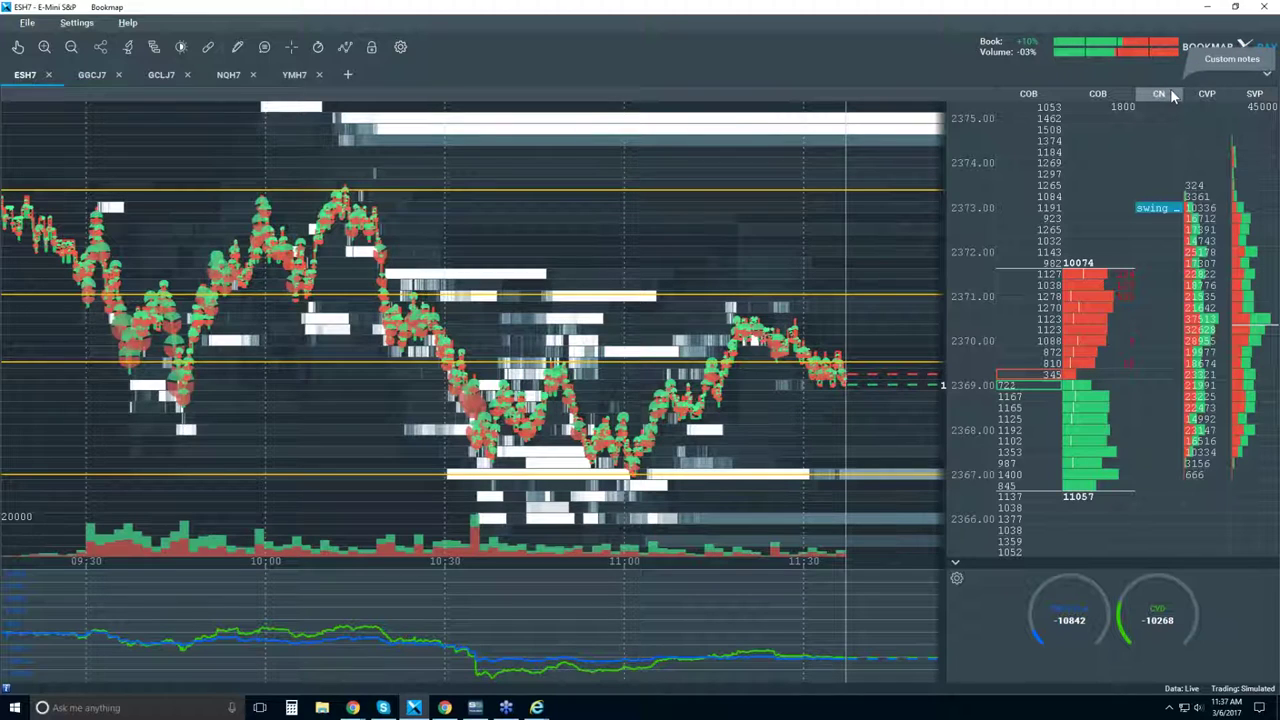
Step: Hide the Custom Notes column
right_click(1150, 173)
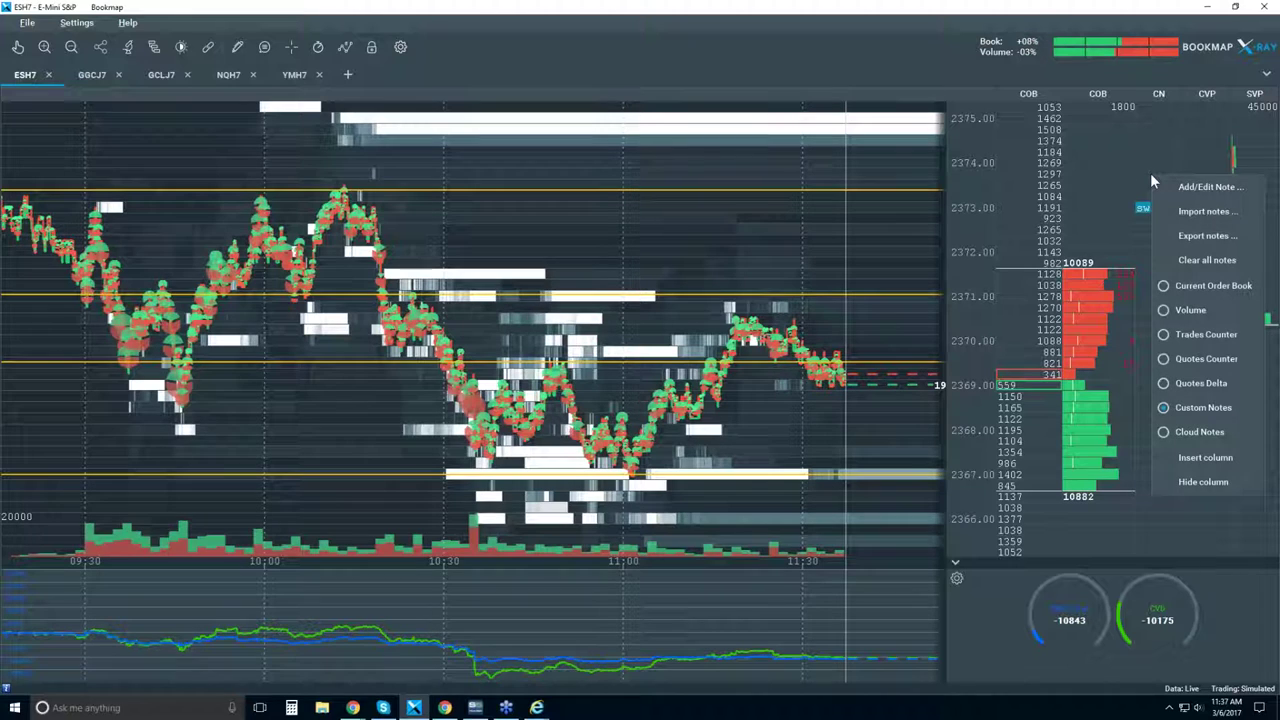
left_click(1203, 481)
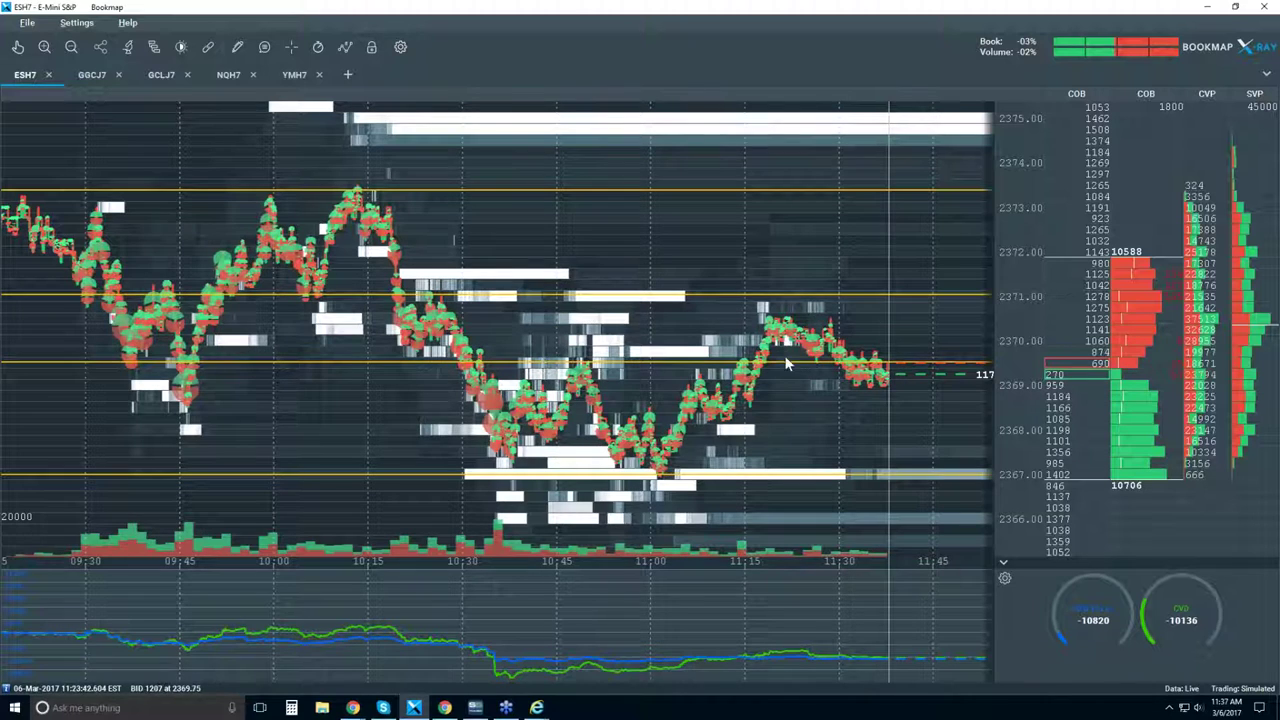
Step: Turn GPU acceleration off, check how the ESH7 chart redraws at different zoom levels, and turn it on again
left_click(76, 24)
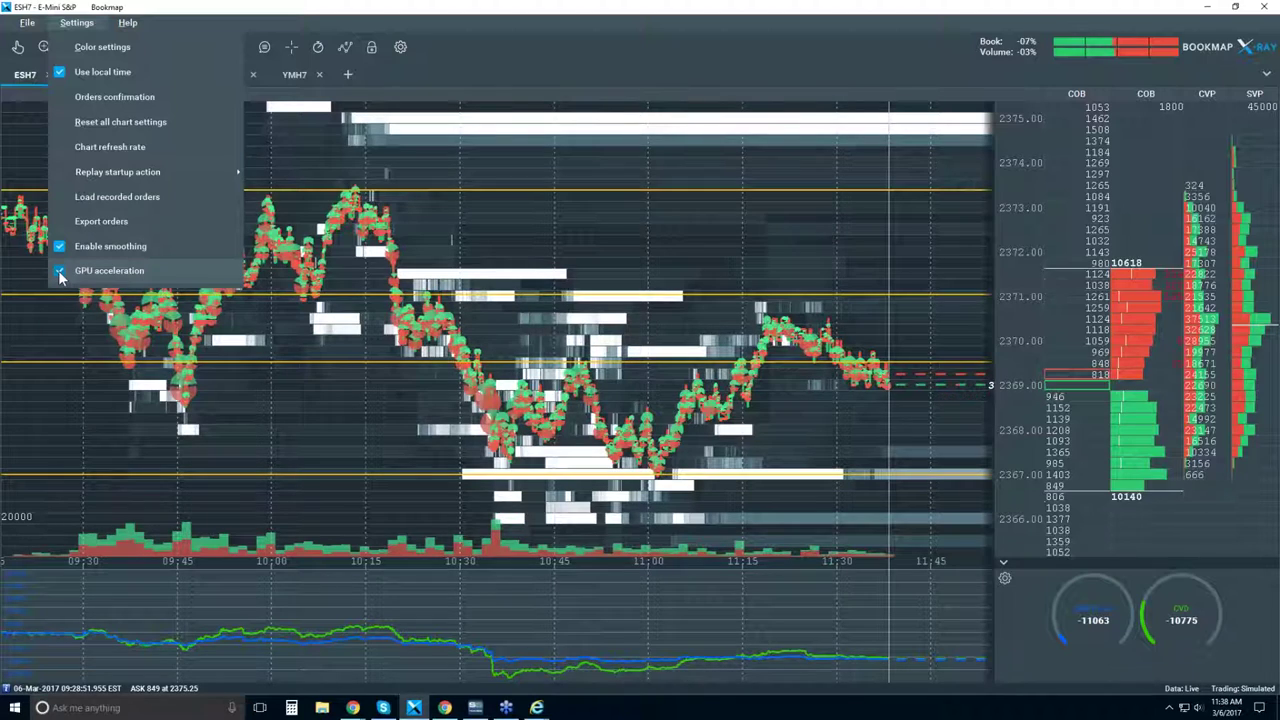
left_click(59, 272)
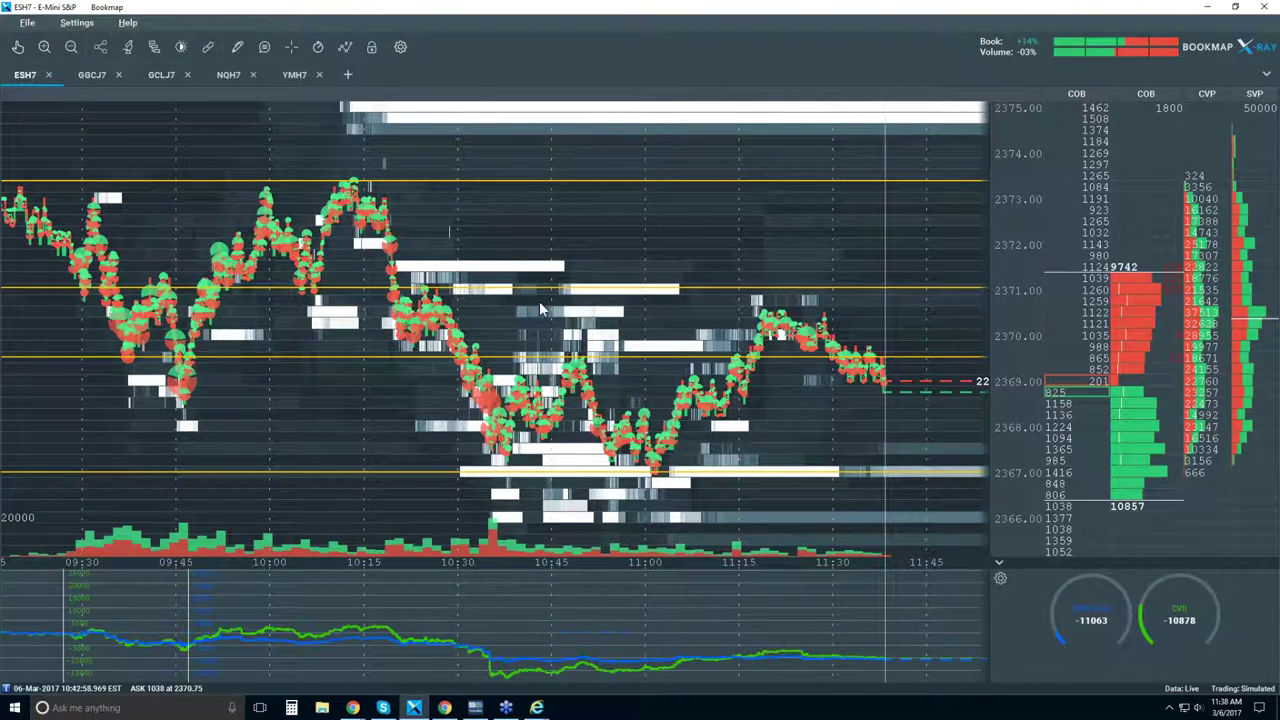
scroll(539, 301, "down", 2)
scroll(562, 300, "up", 2)
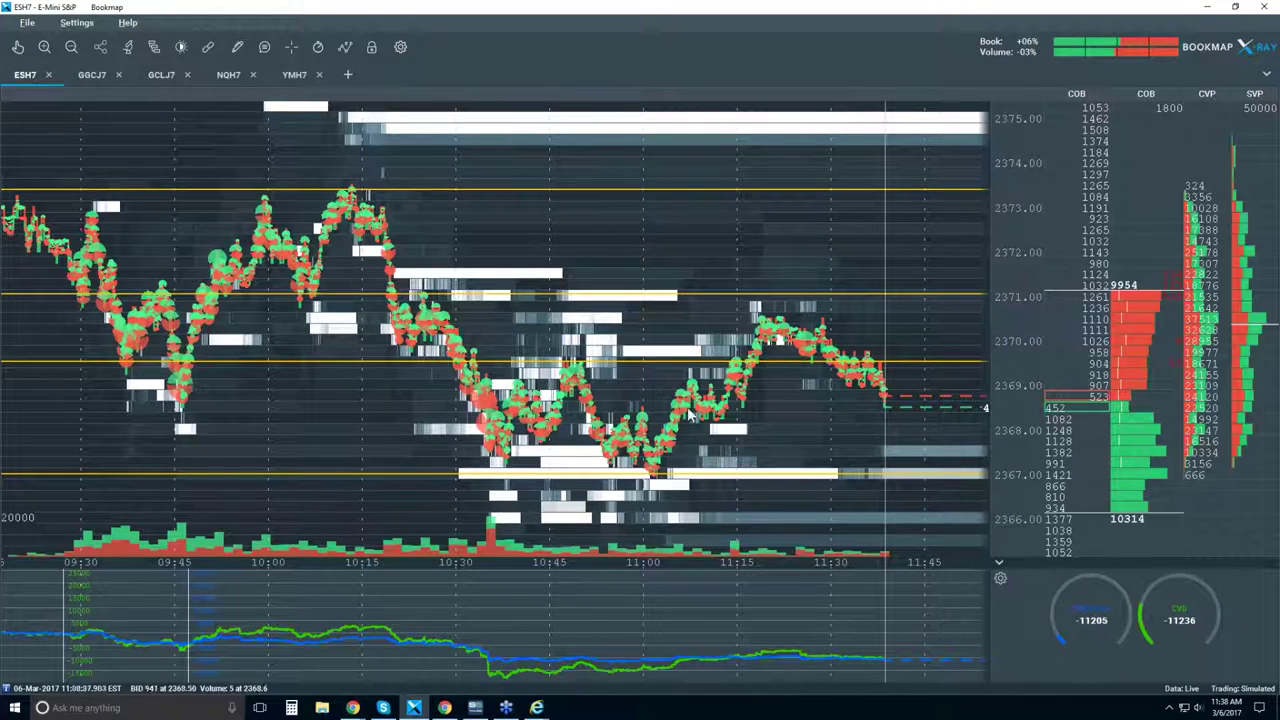
scroll(826, 342, "up", 6)
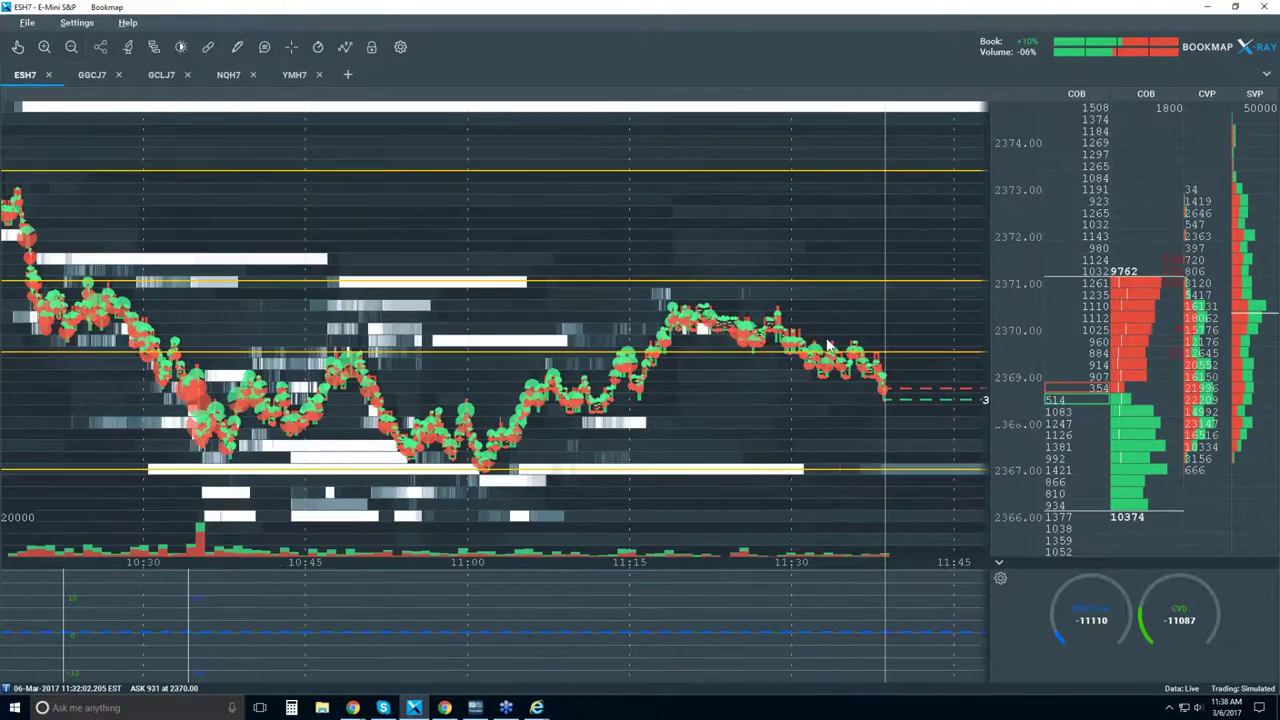
scroll(826, 342, "up", 2)
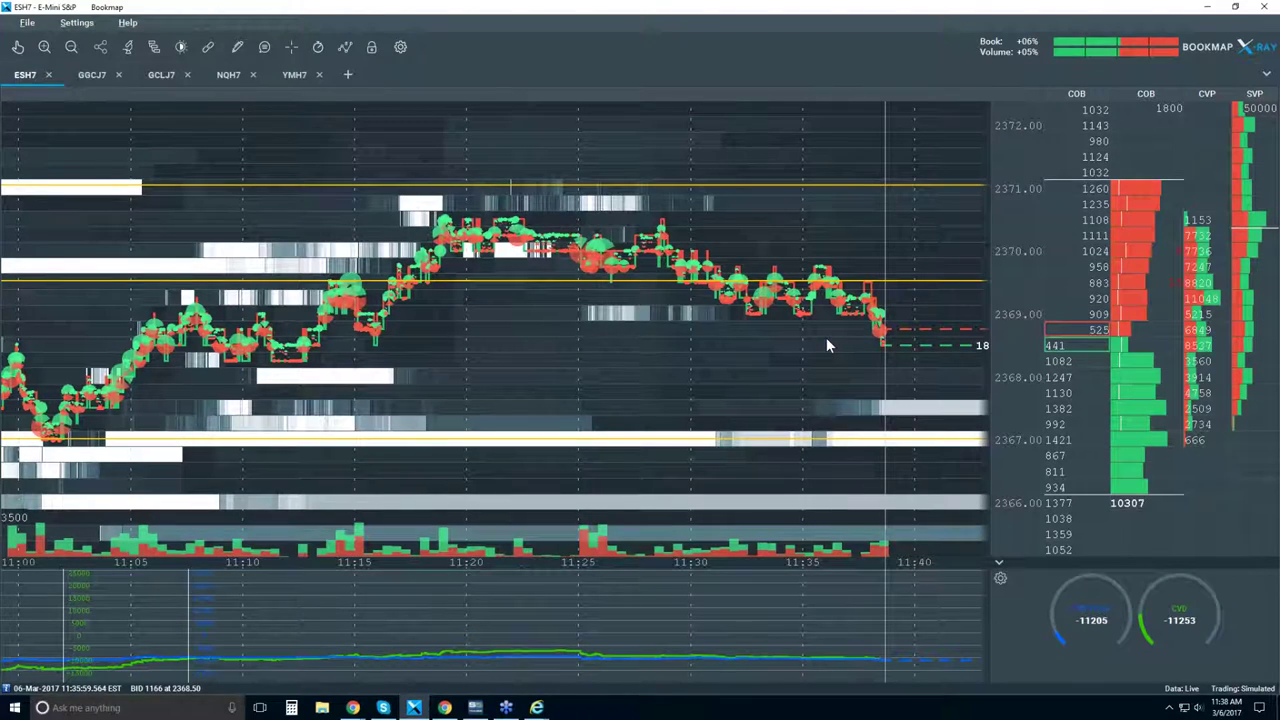
scroll(825, 340, "down", 3)
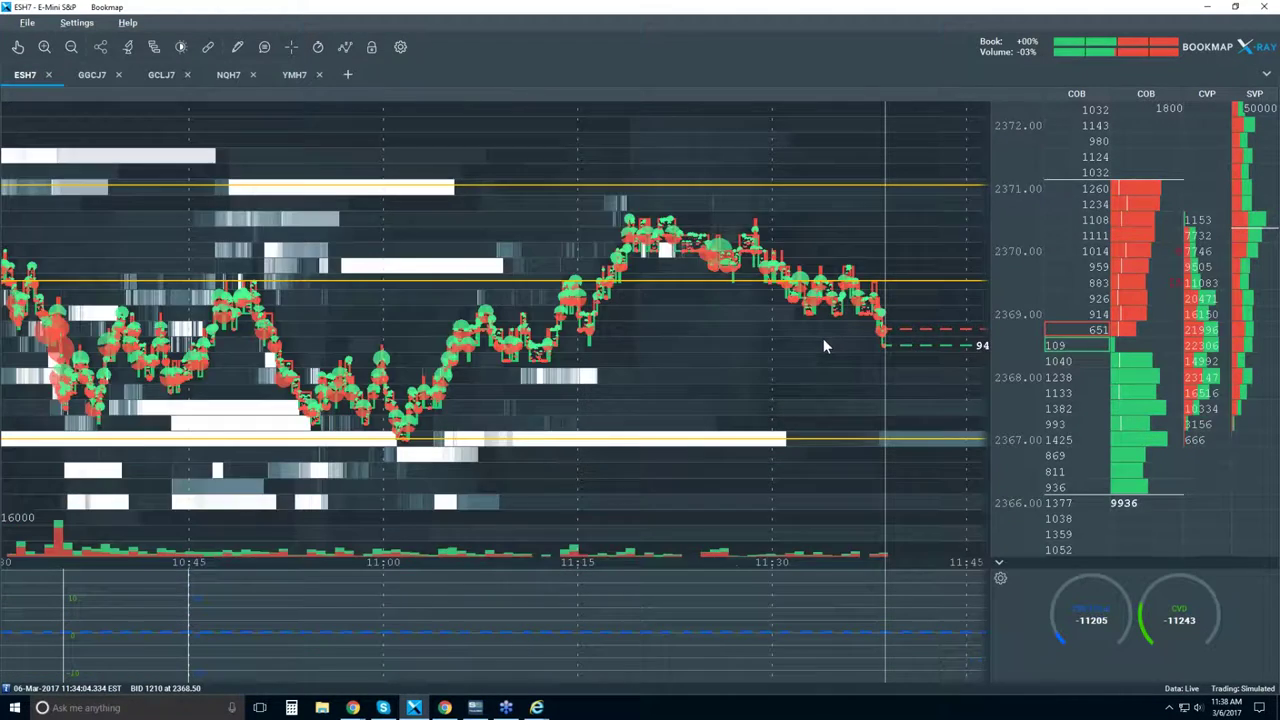
scroll(699, 352, "down", 3)
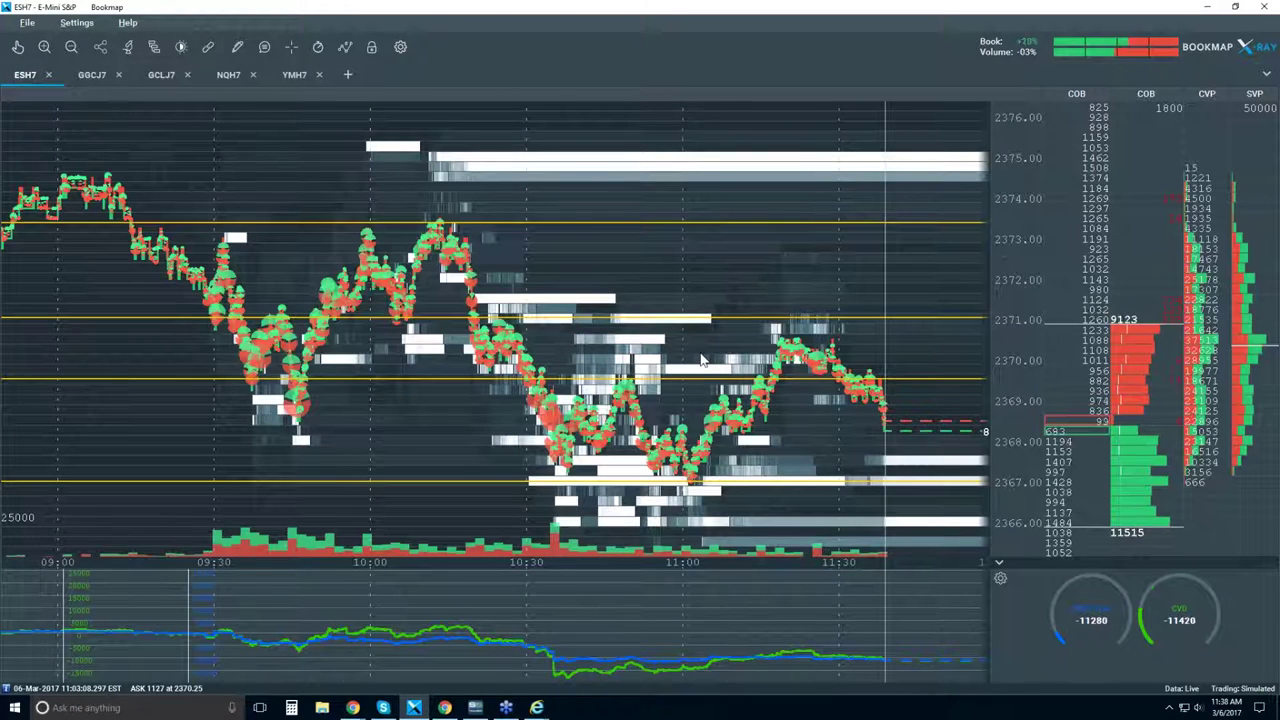
left_click(78, 24)
left_click(88, 269)
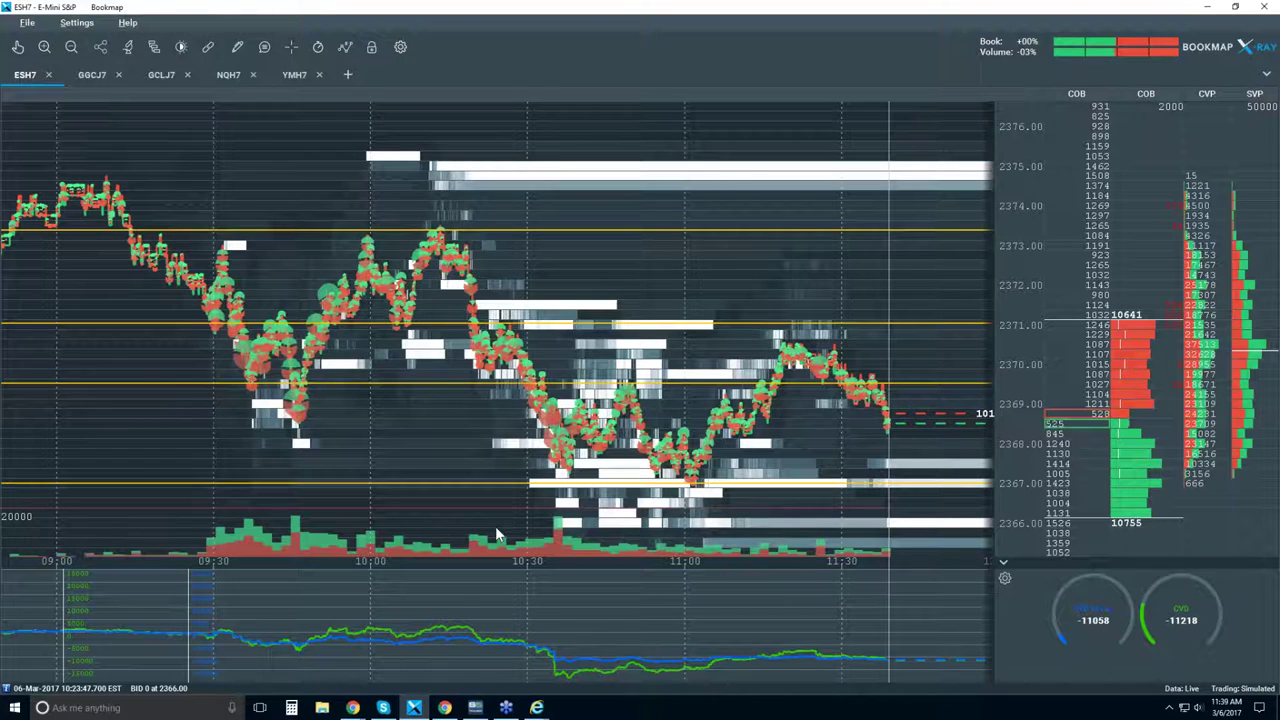
Step: Switch to the browser to show the "Bookmap Order Flow - 3 Questions" slide, and return to the Bookmap chart
key("alt+Tab")
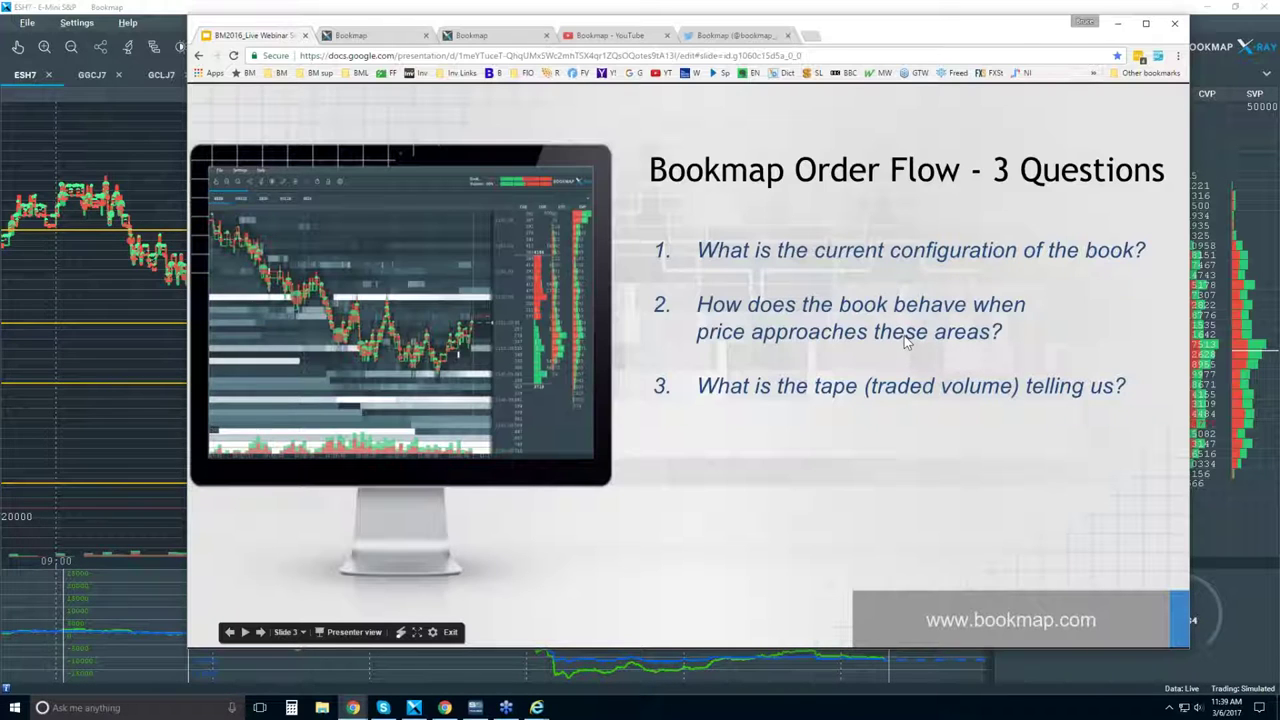
left_click(155, 12)
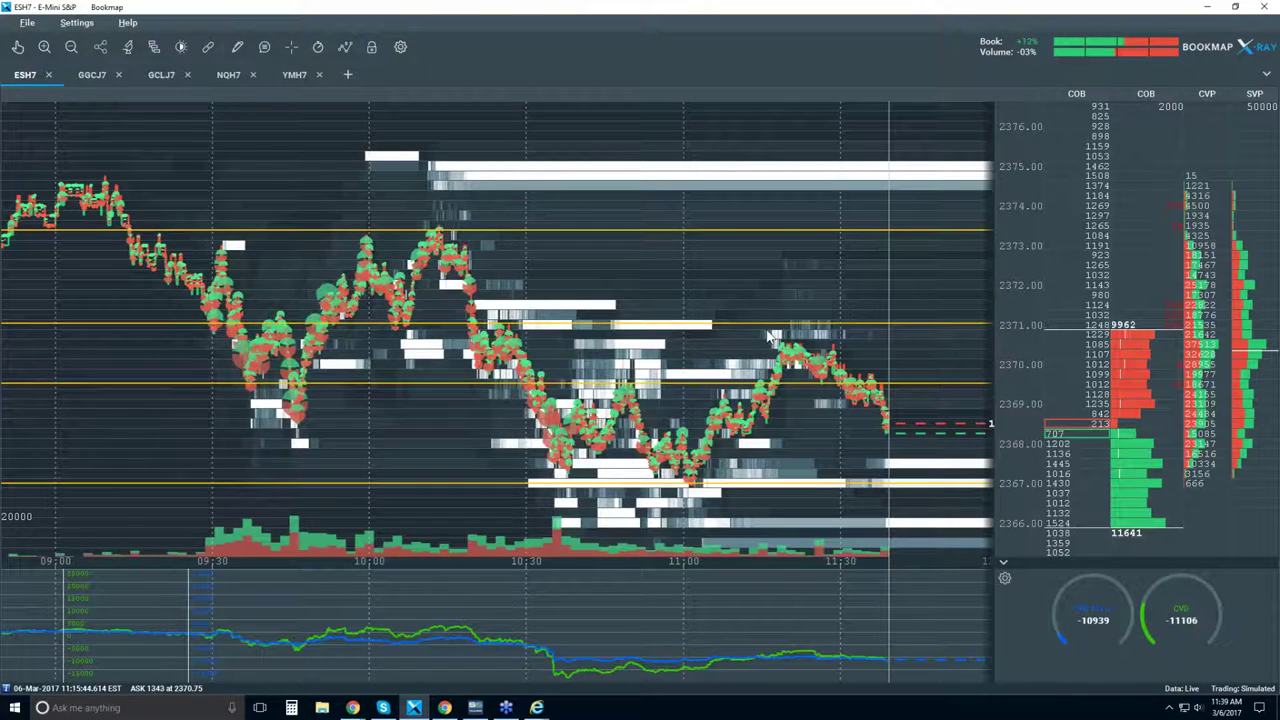
Step: Examine the book's liquidity and traded volume between 2370 and 2371 on the ESH7 chart from about 11:15 to 11:30
scroll(765, 348, "up", 1)
scroll(705, 323, "up", 1)
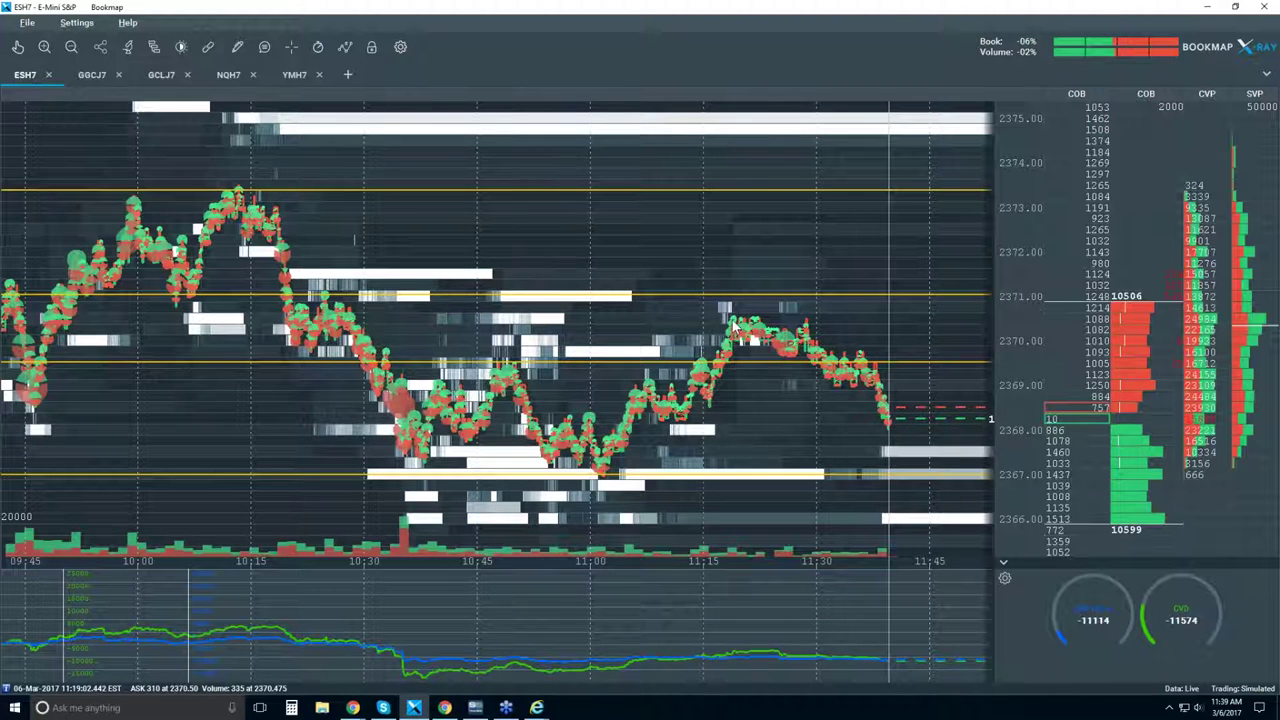
scroll(708, 320, "up", 2)
scroll(705, 318, "up", 1)
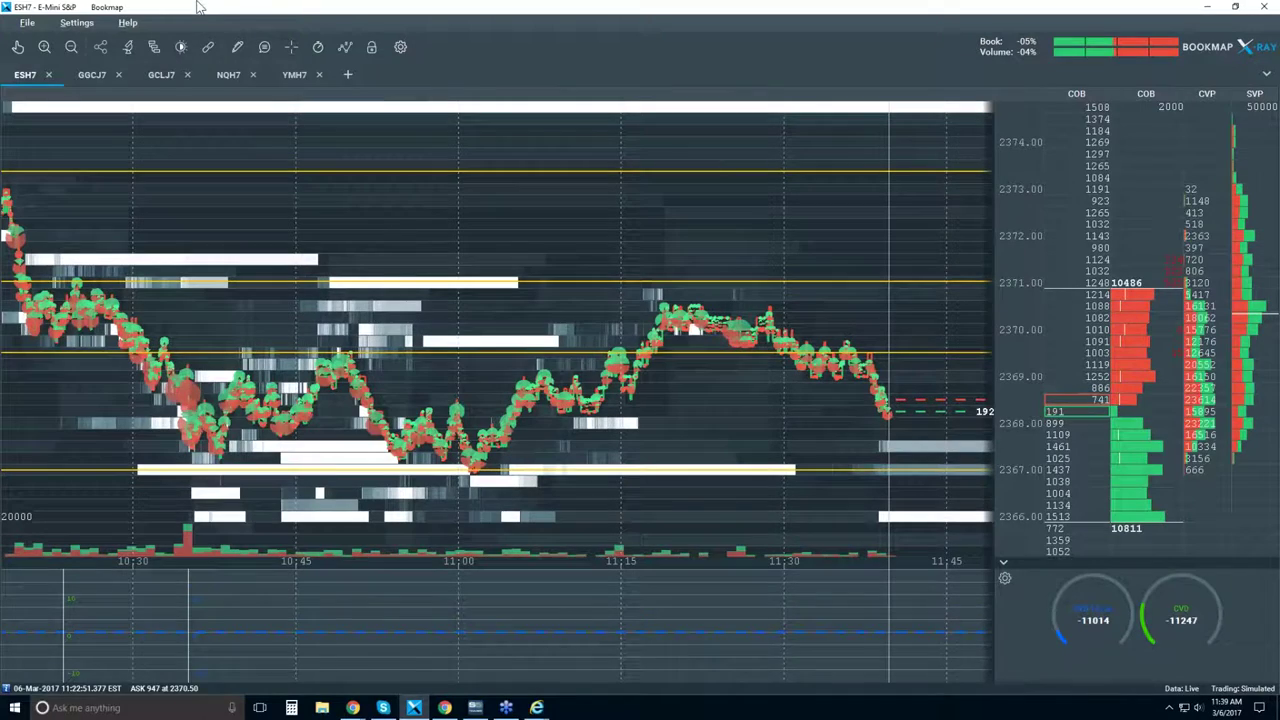
scroll(637, 290, "up", 8)
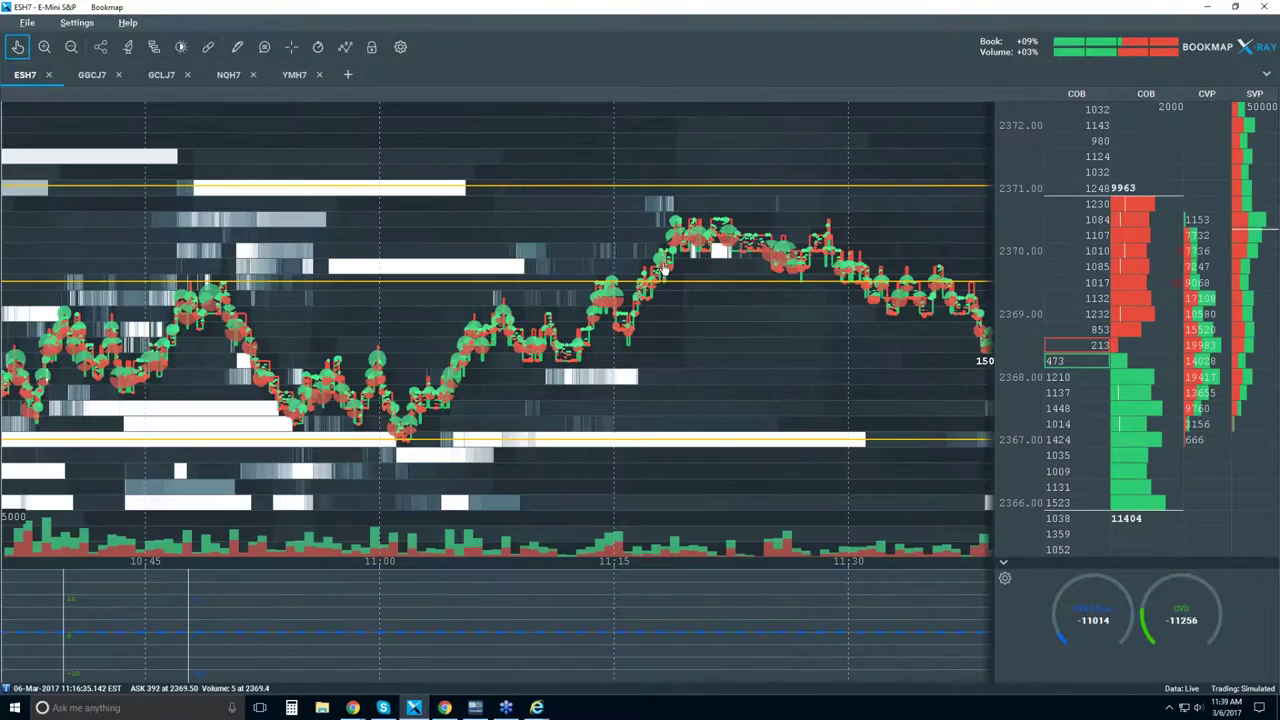
scroll(789, 231, "up", 3)
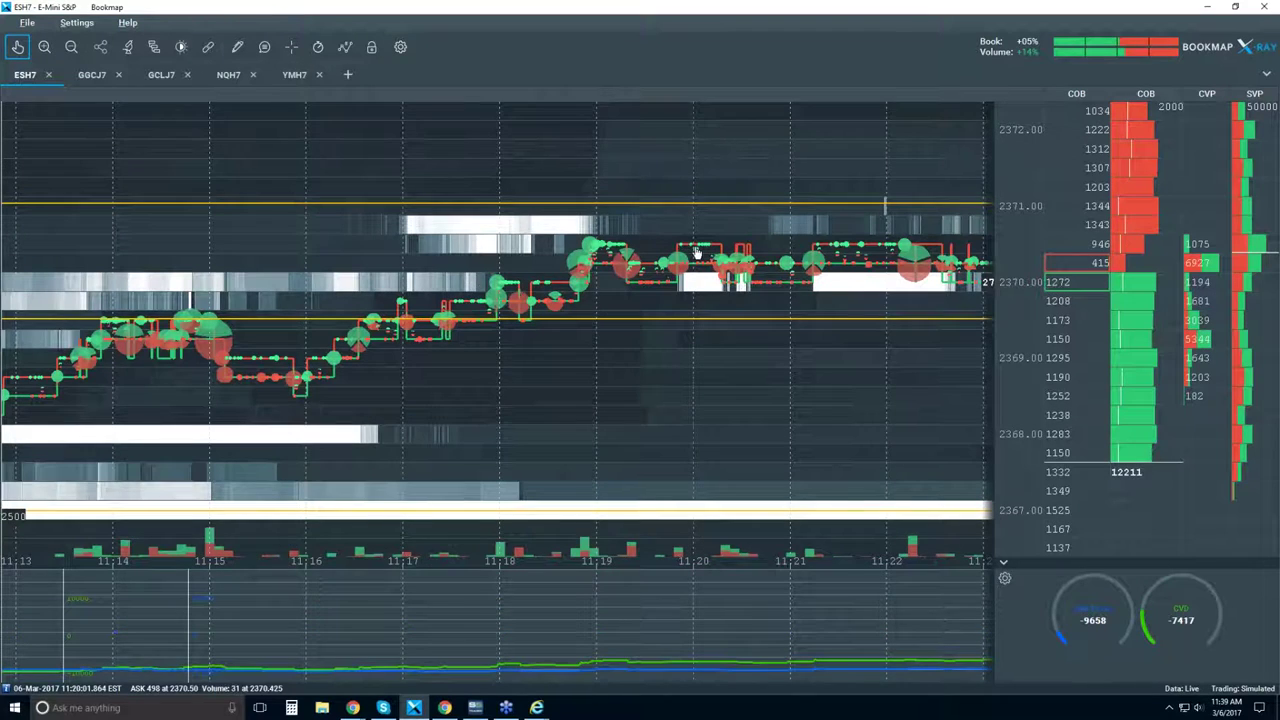
scroll(700, 255, "down", 4)
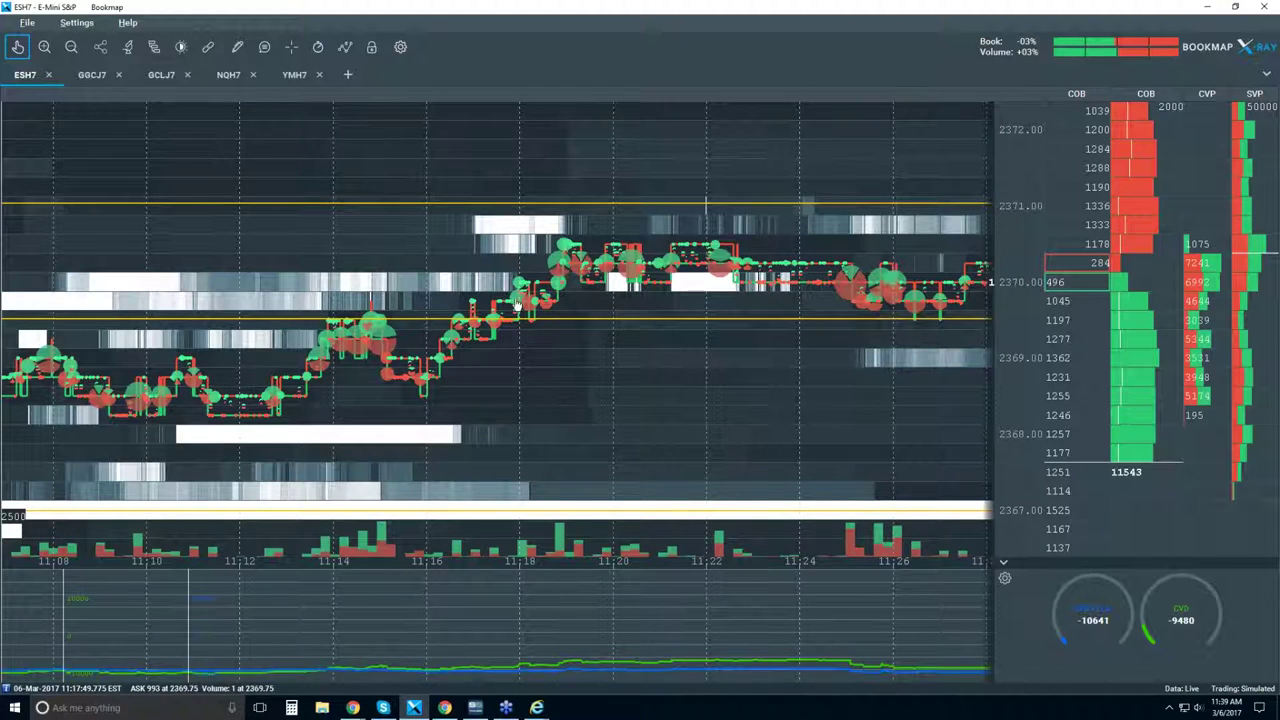
scroll(622, 270, "down", 3)
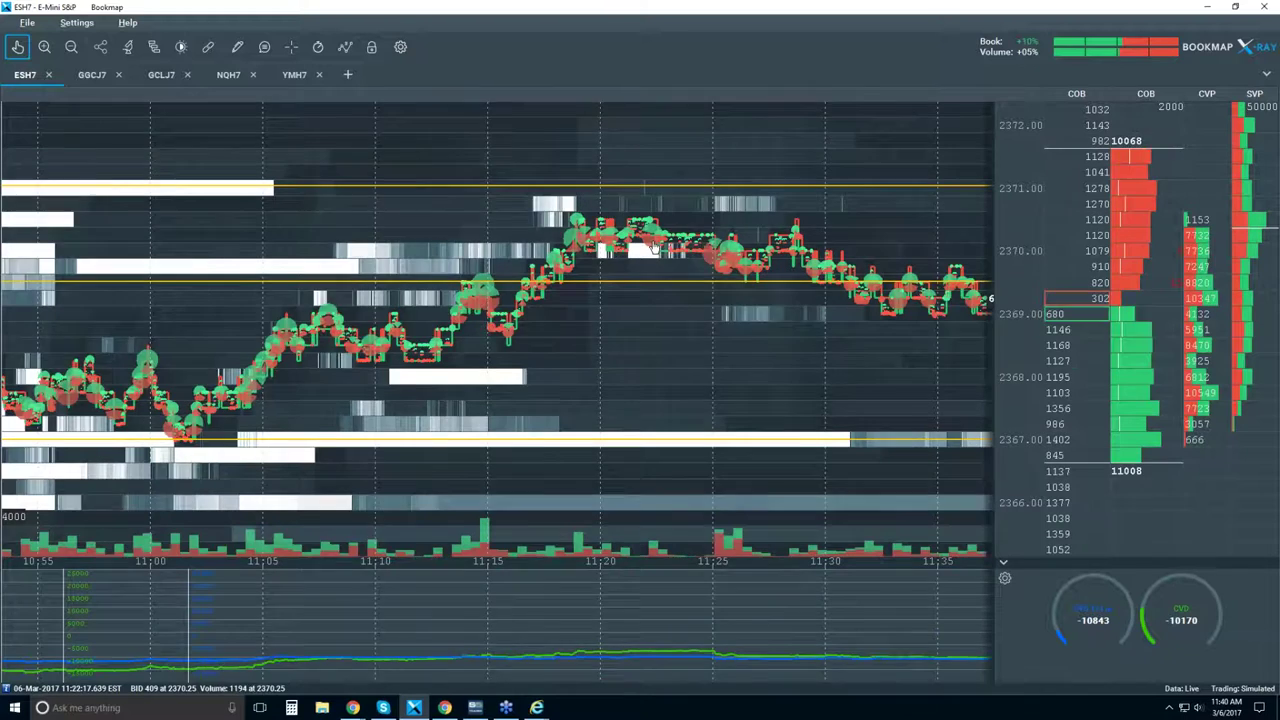
scroll(652, 248, "down", 2)
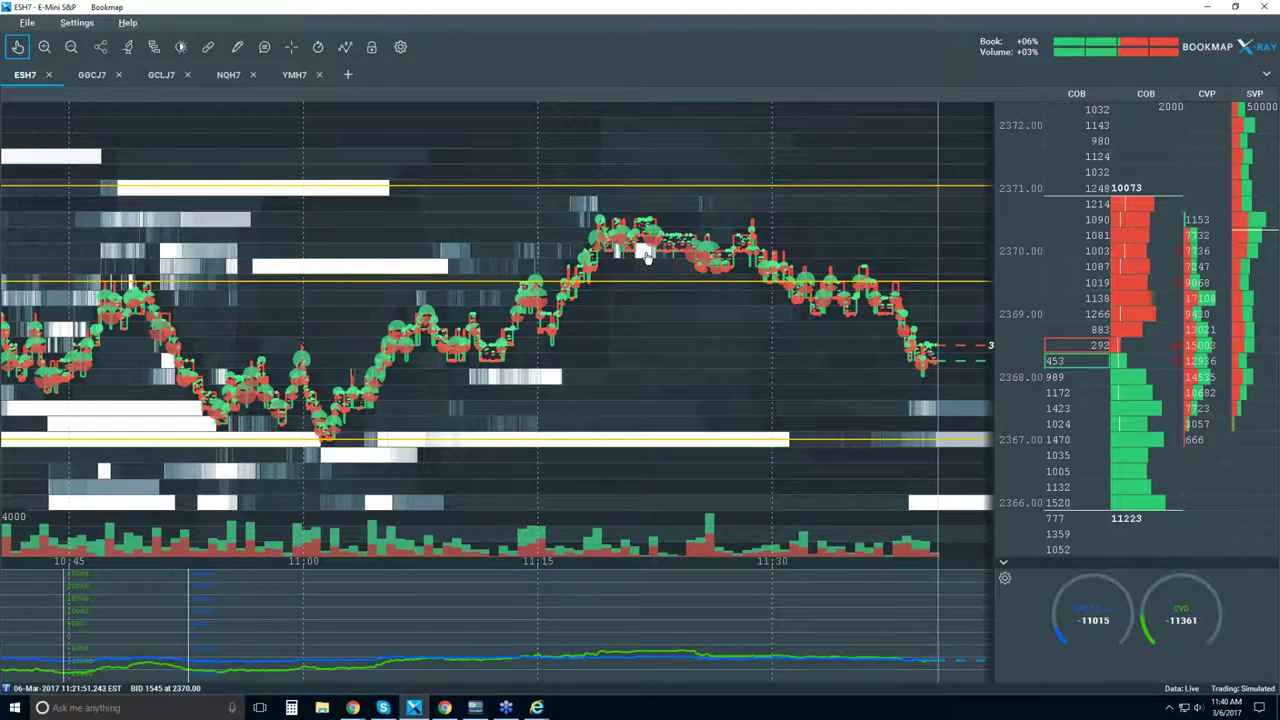
Step: Compare the price move after 11:30 with the liquidity at 2370 and the support area near 2367
scroll(646, 256, "down", 2)
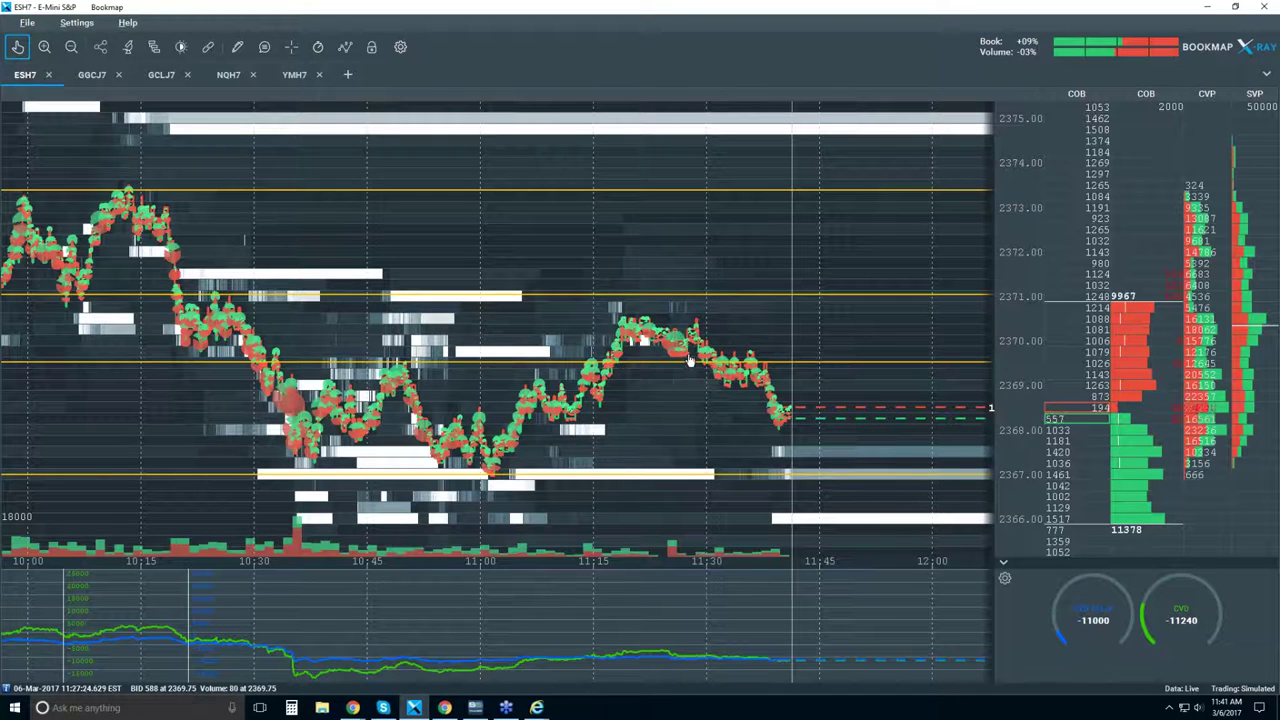
scroll(655, 357, "up", 2)
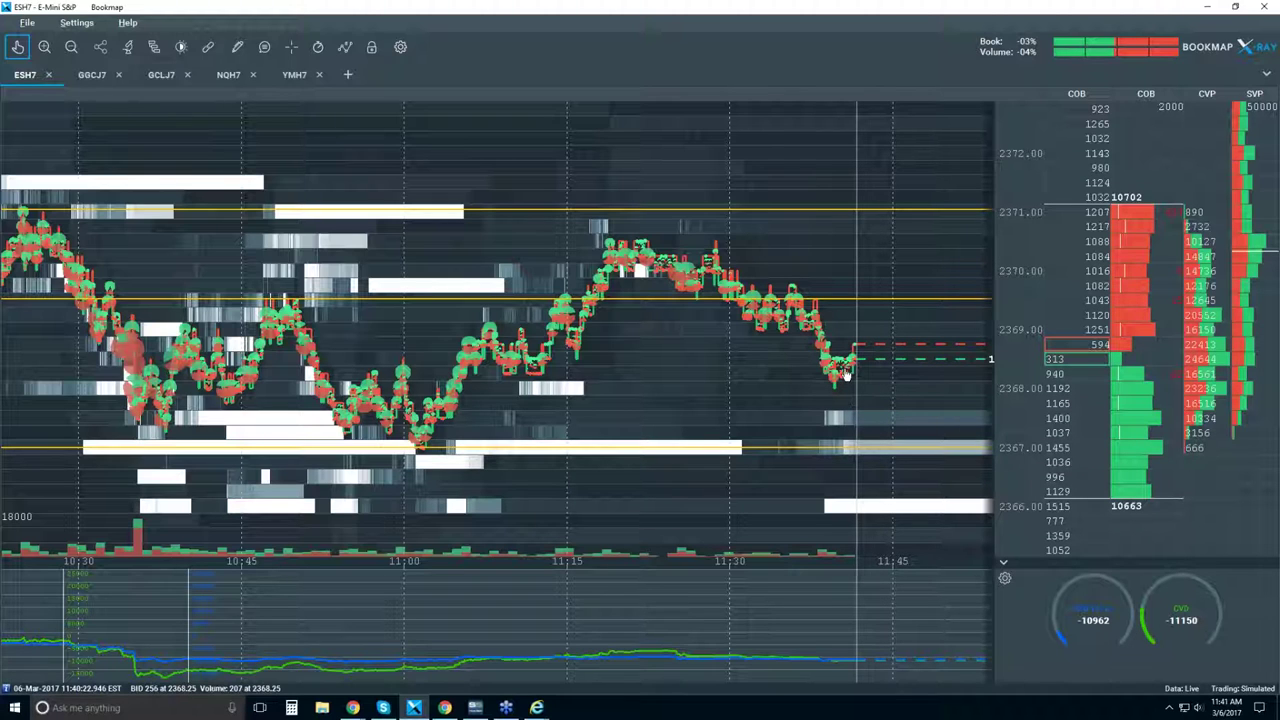
scroll(845, 372, "down", 3)
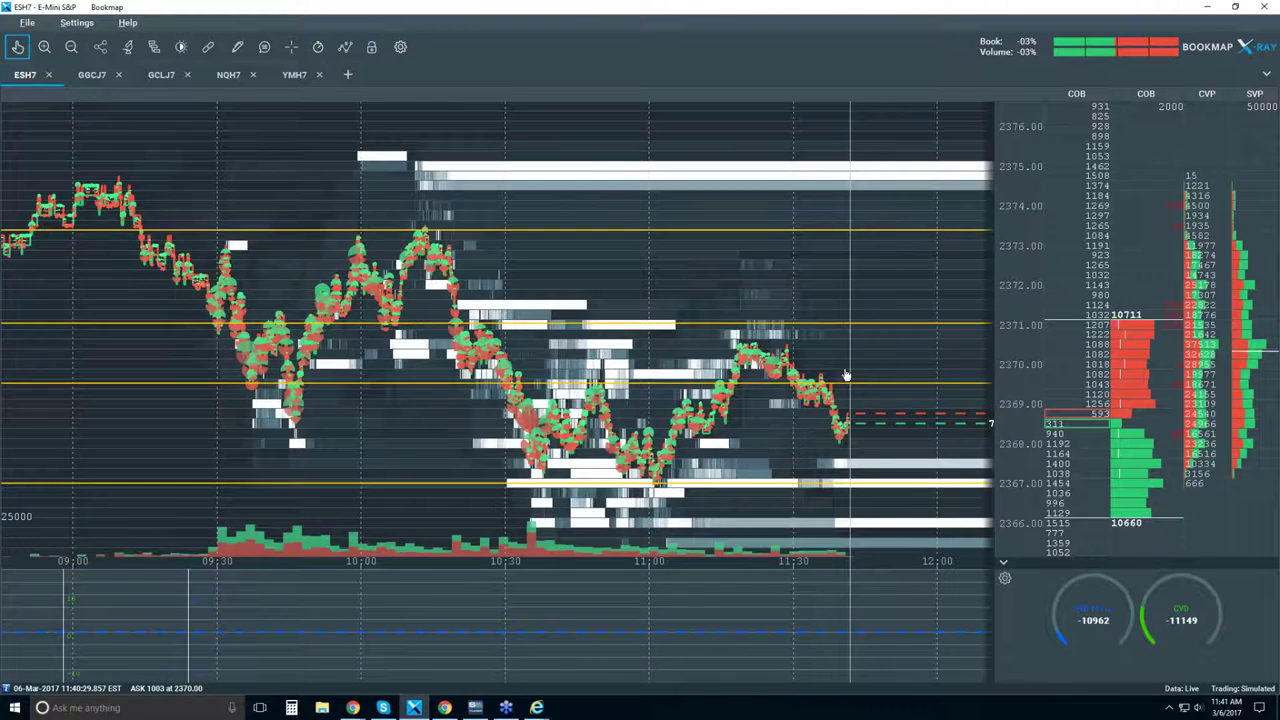
scroll(812, 372, "up", 2)
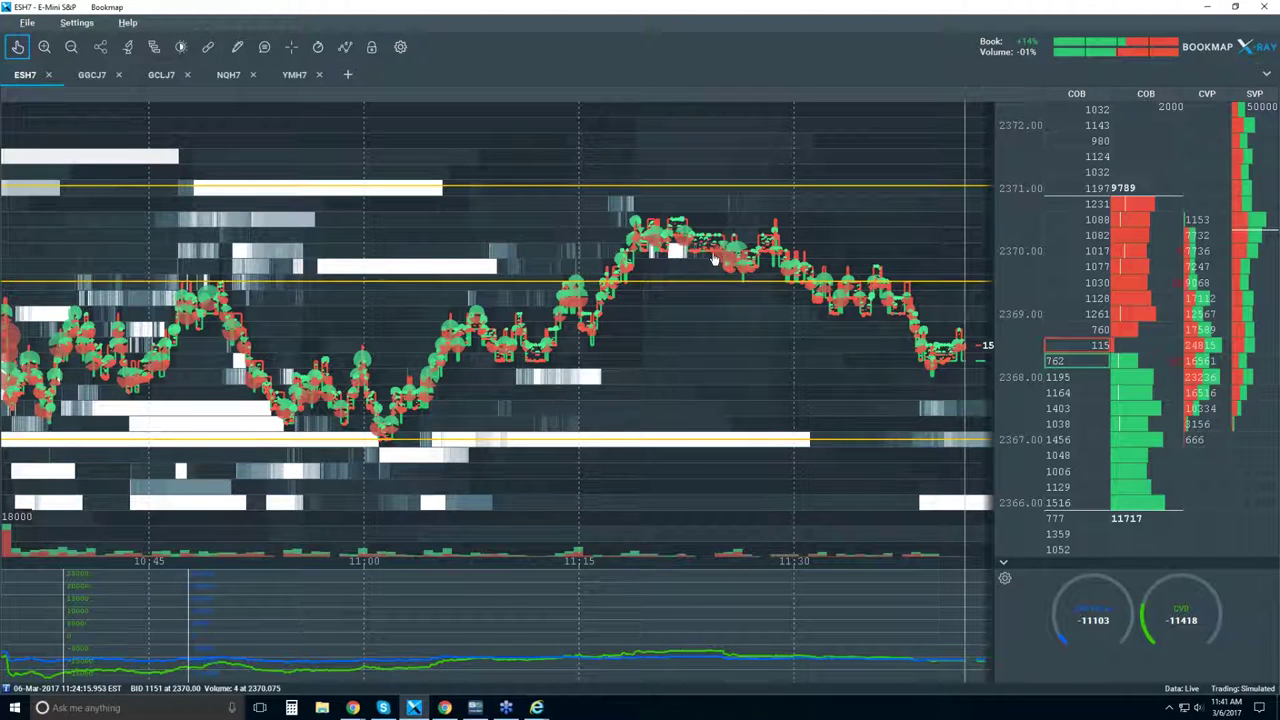
scroll(714, 258, "down", 2)
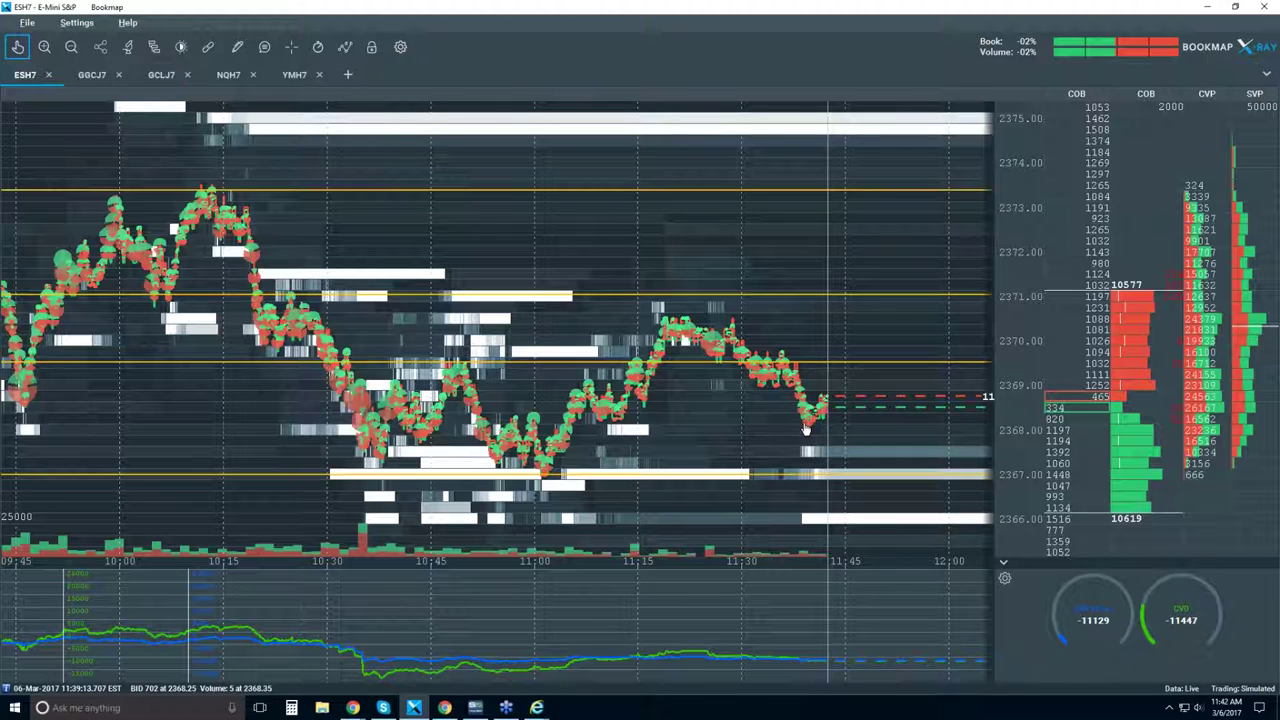
scroll(797, 392, "up", 3)
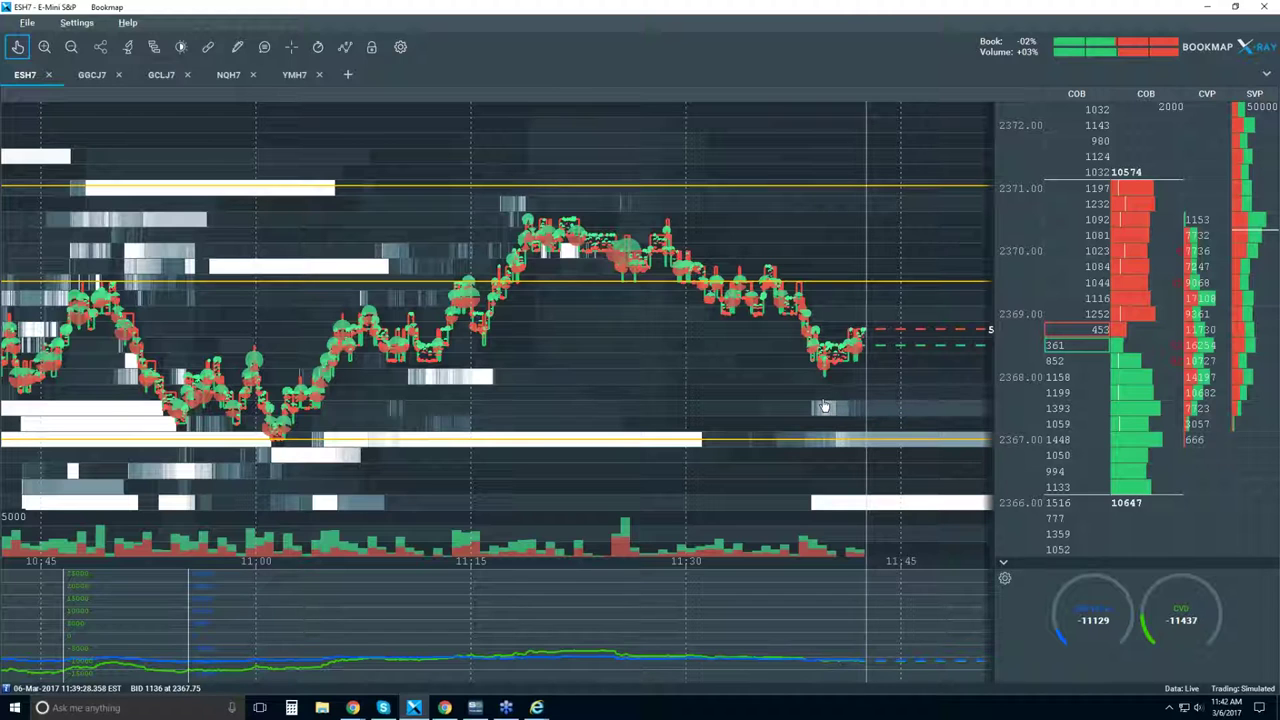
scroll(826, 405, "down", 3)
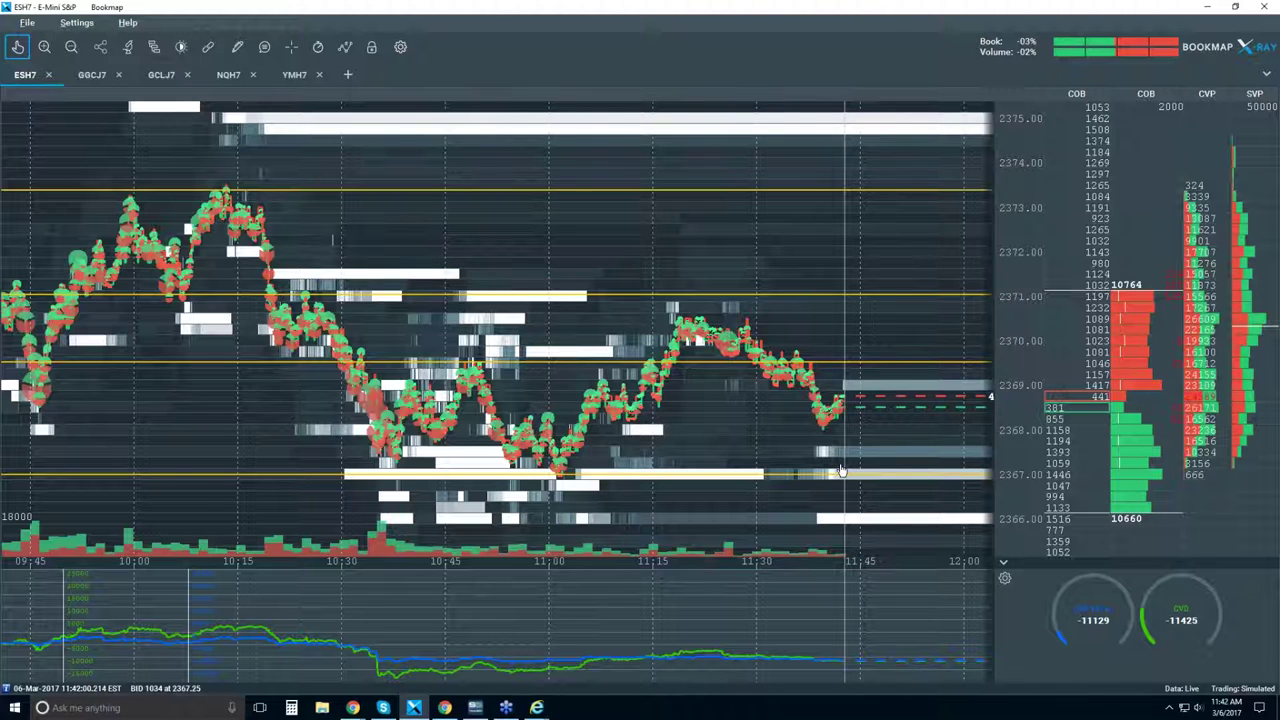
Step: Examine the resting liquidity around the 2367 support level against the price lows between about 10:30 and 11:40
scroll(826, 388, "up", 3)
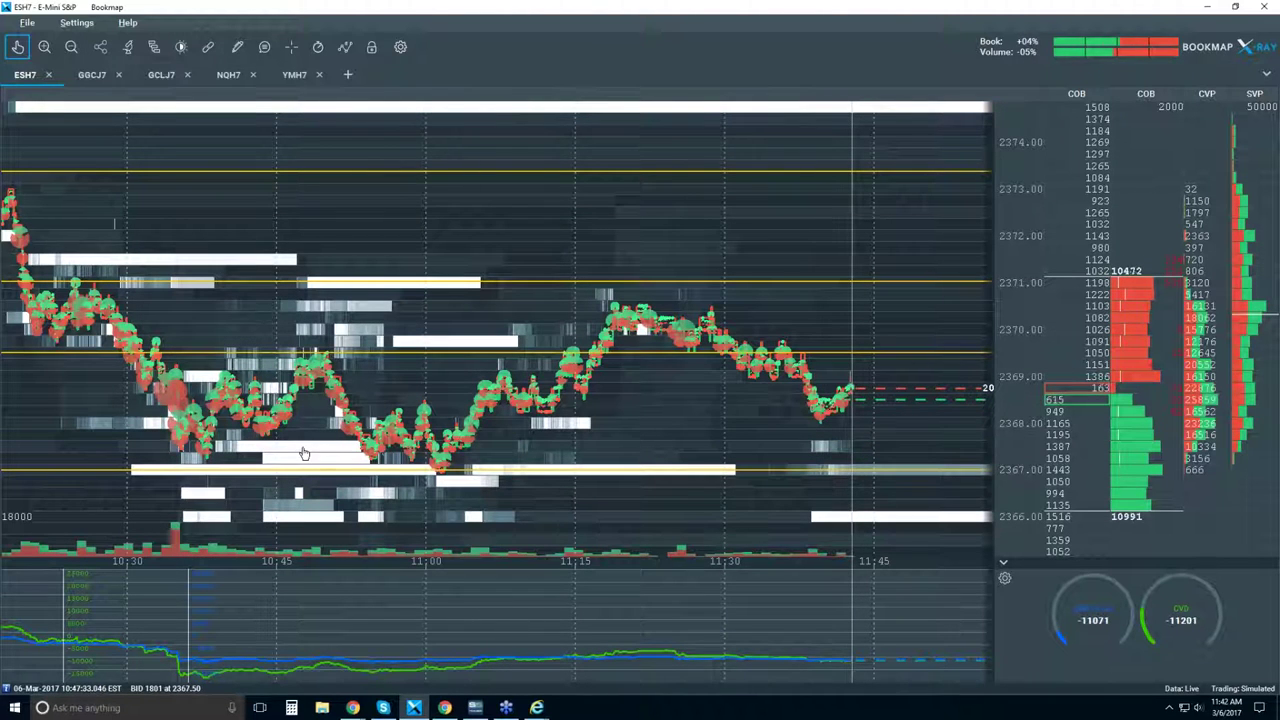
scroll(375, 452, "down", 3)
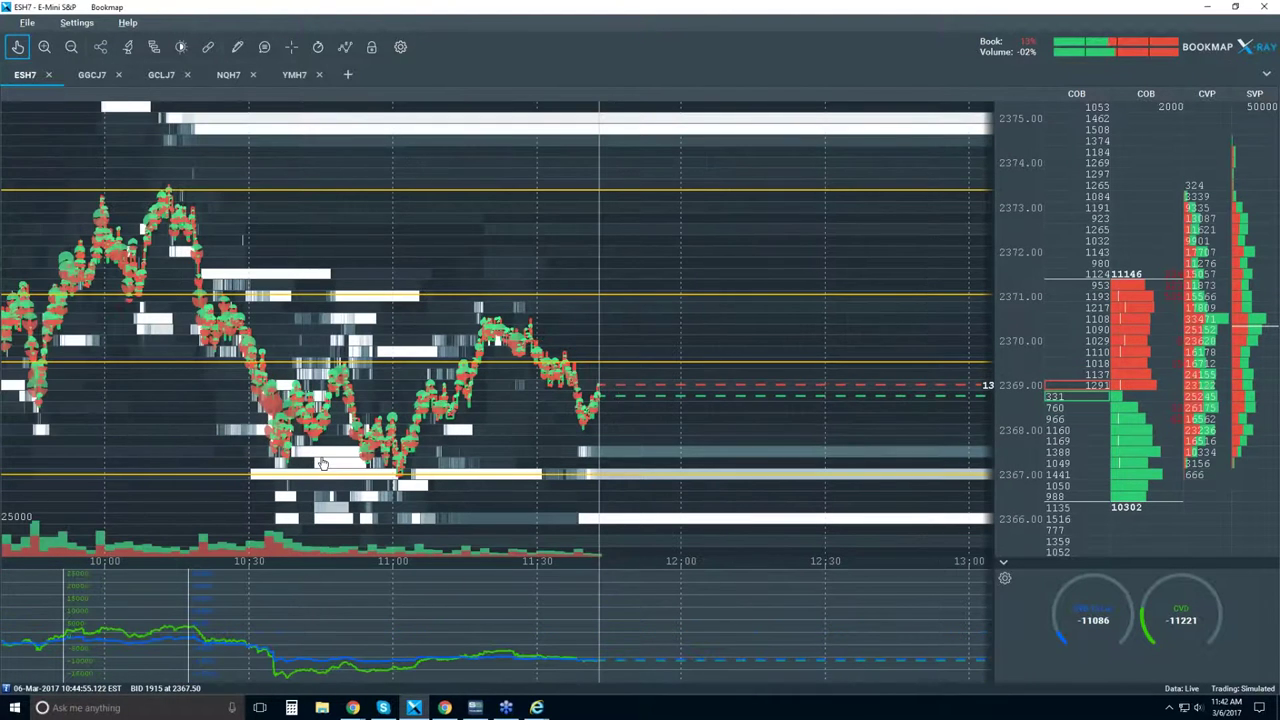
left_click_drag(441, 430, 603, 410)
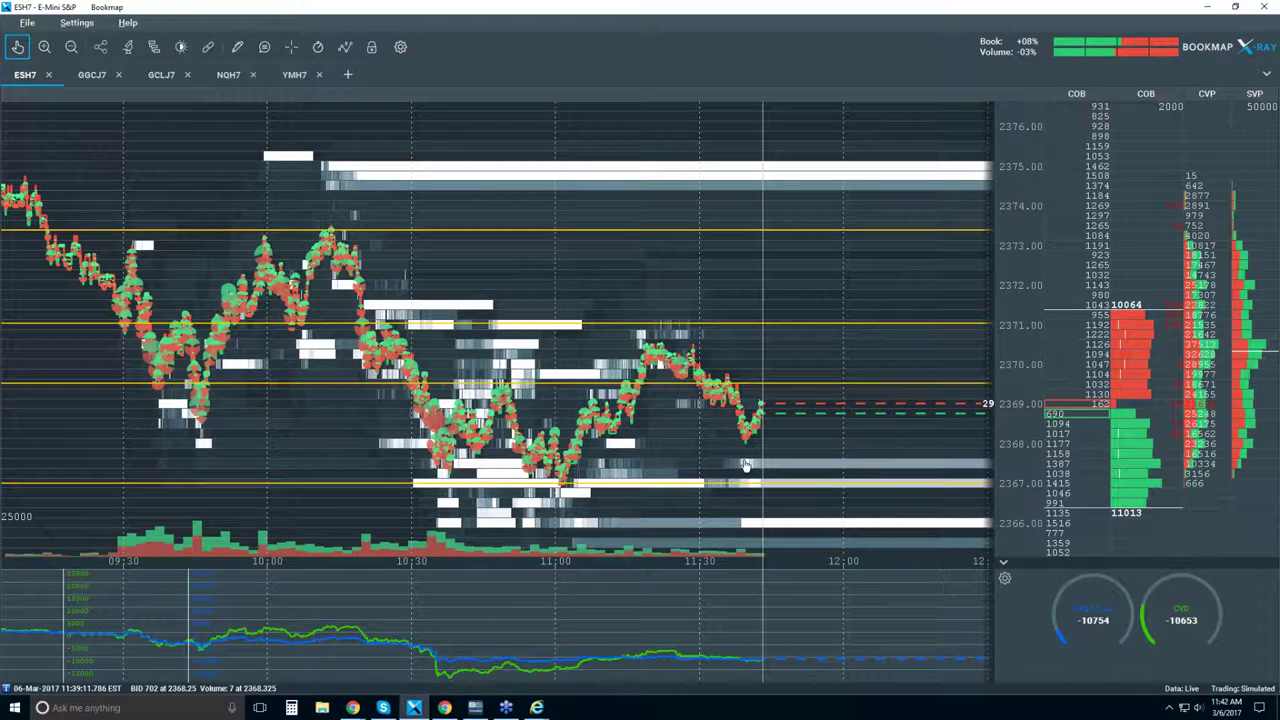
scroll(507, 450, "up", 3)
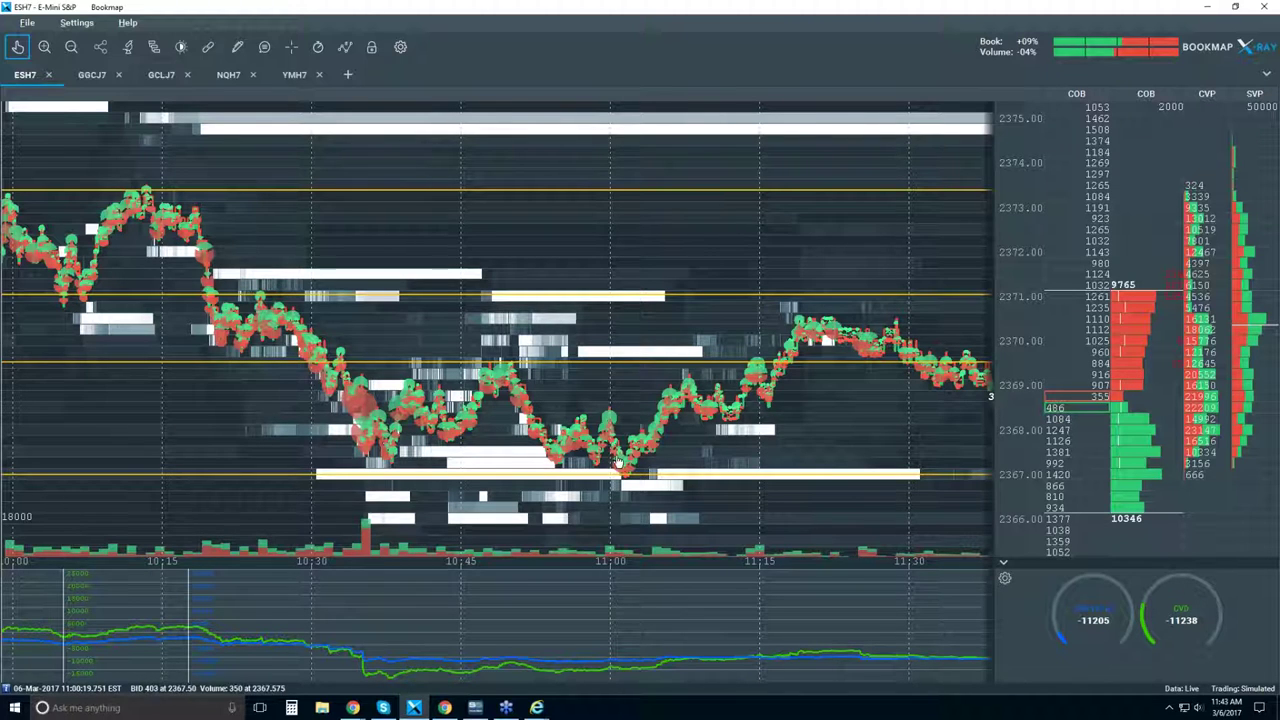
Step: Turn off the chart's hand panning mode and review the ESH7 price swings from about 10:00 to 11:45
left_click(27, 47)
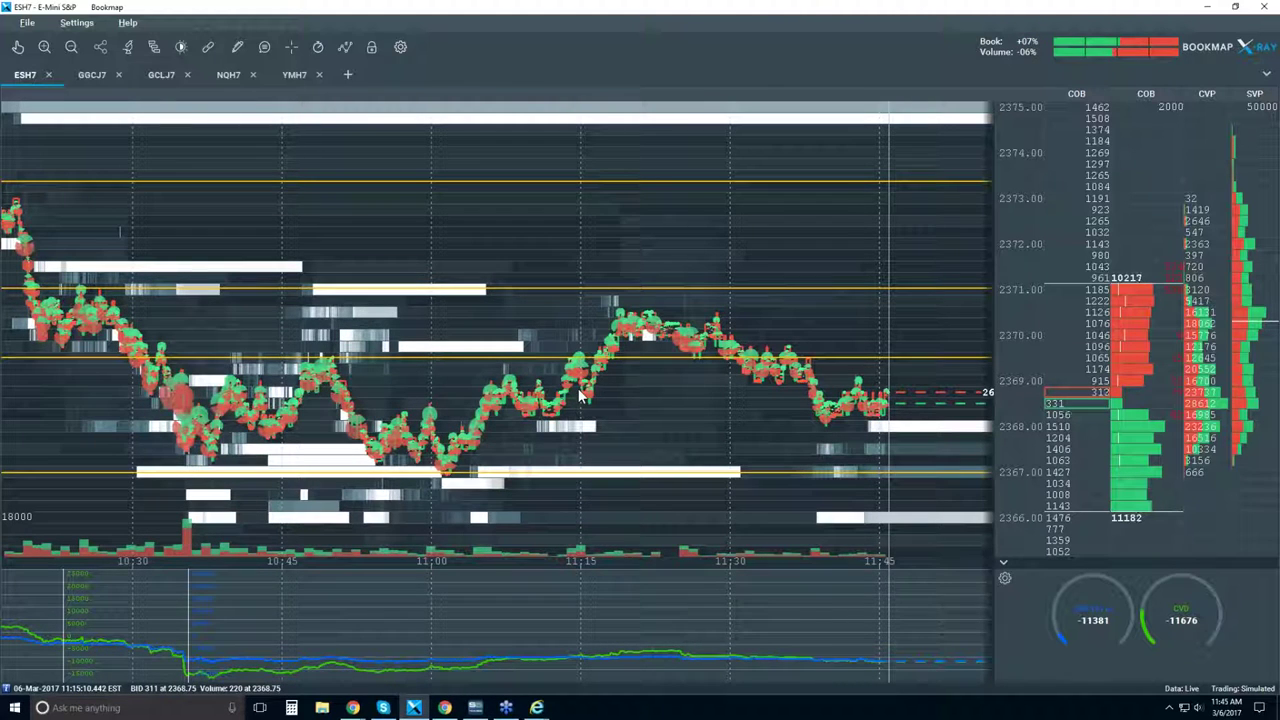
scroll(579, 328, "down", 3)
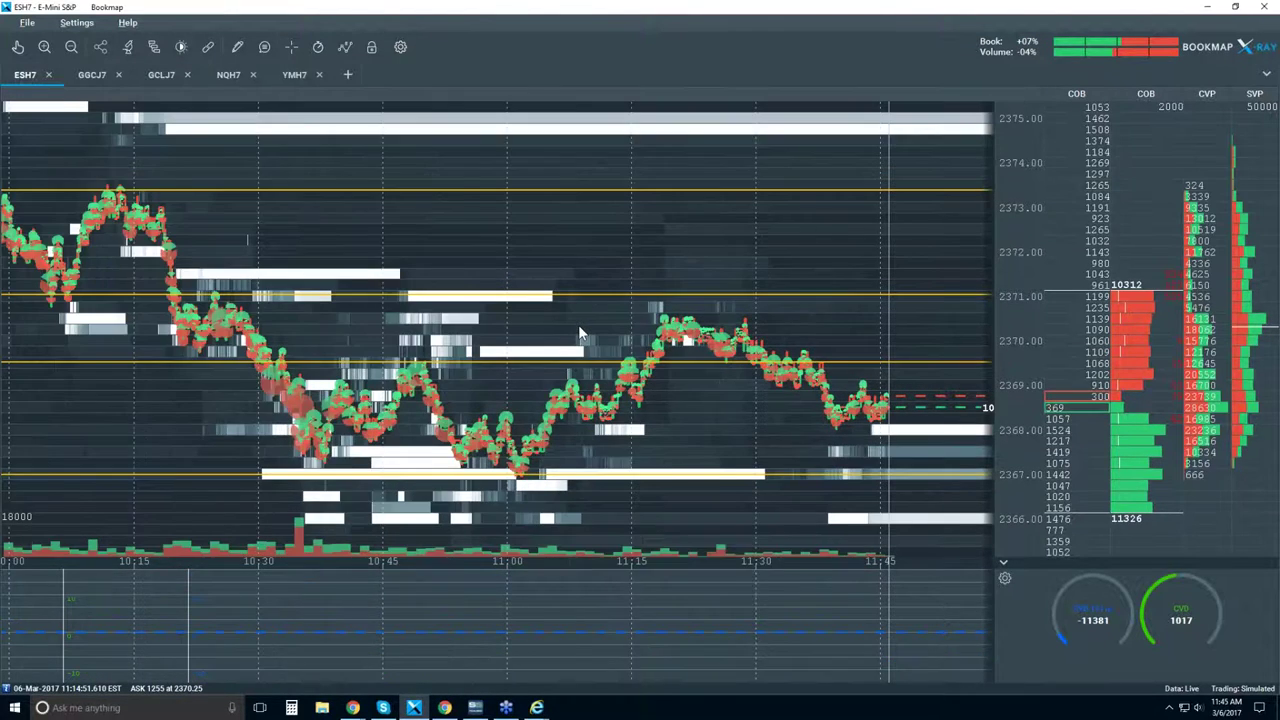
scroll(578, 332, "down", 1)
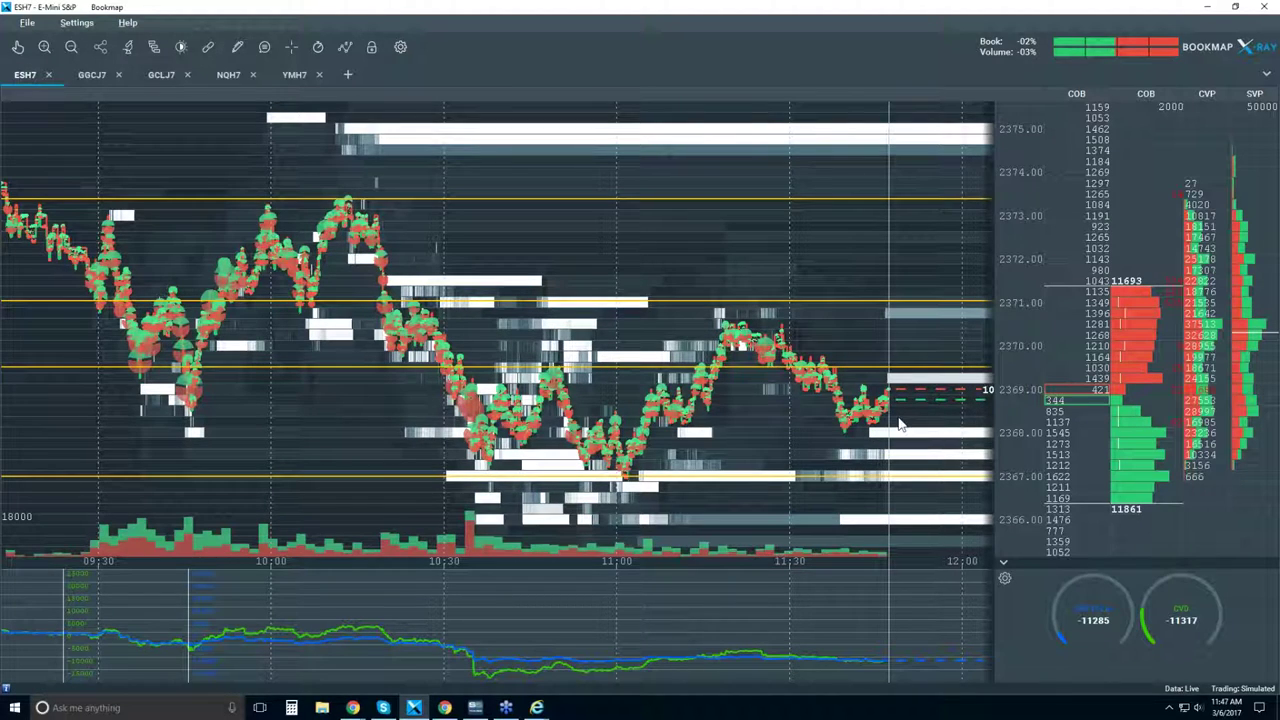
Step: Compare the bid liquidity between 2367 and 2368.50 with the offers near 2371 on the ESH7 chart around 11:50
scroll(920, 450, "up", 2)
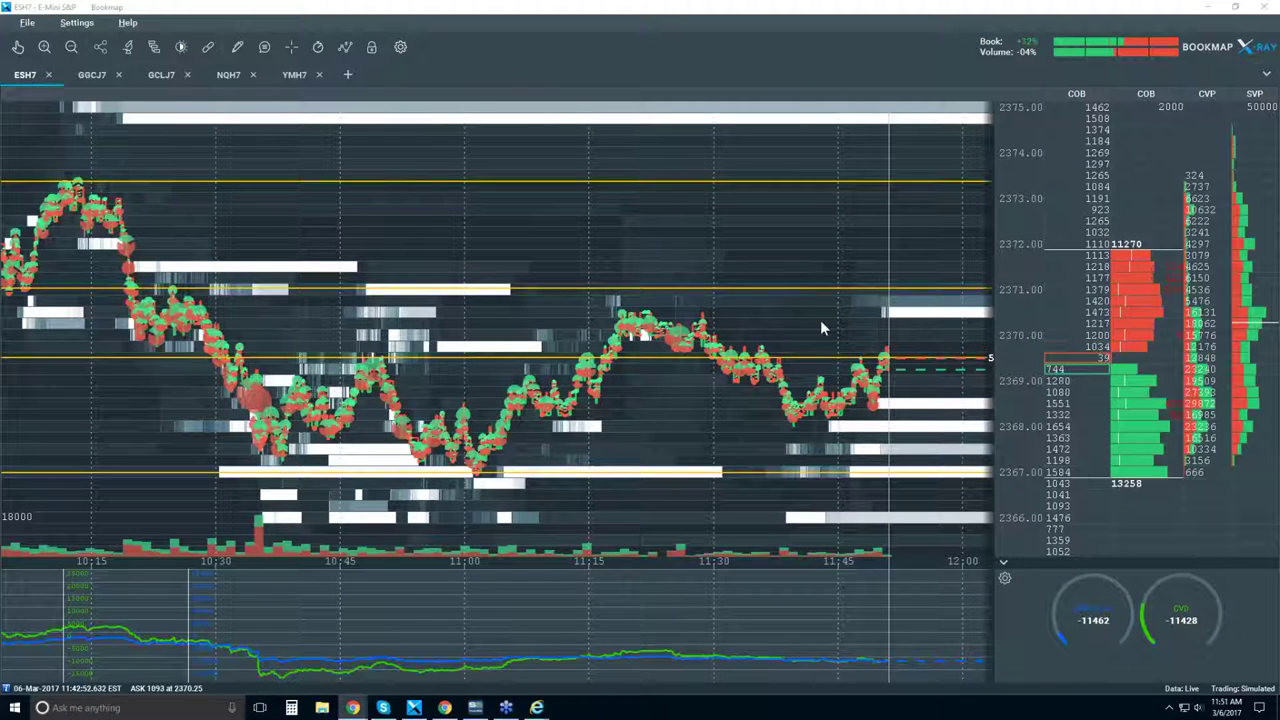
scroll(820, 322, "up", 2)
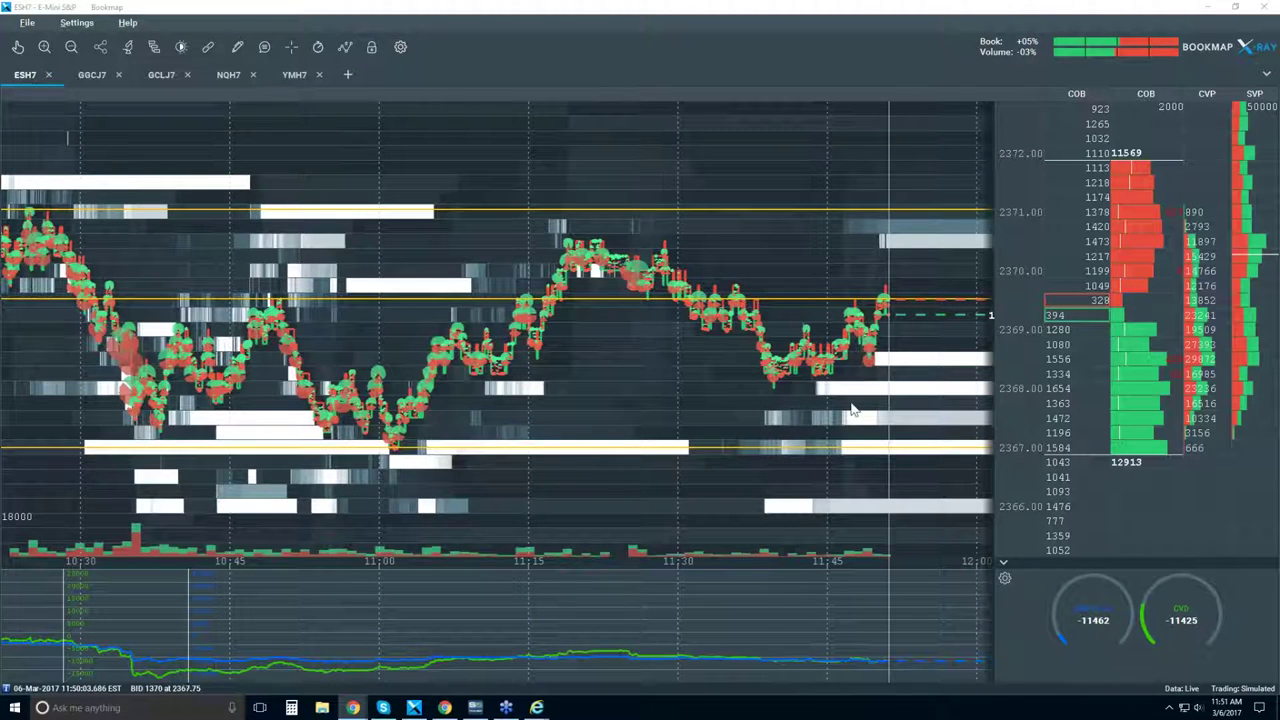
scroll(827, 403, "down", 2)
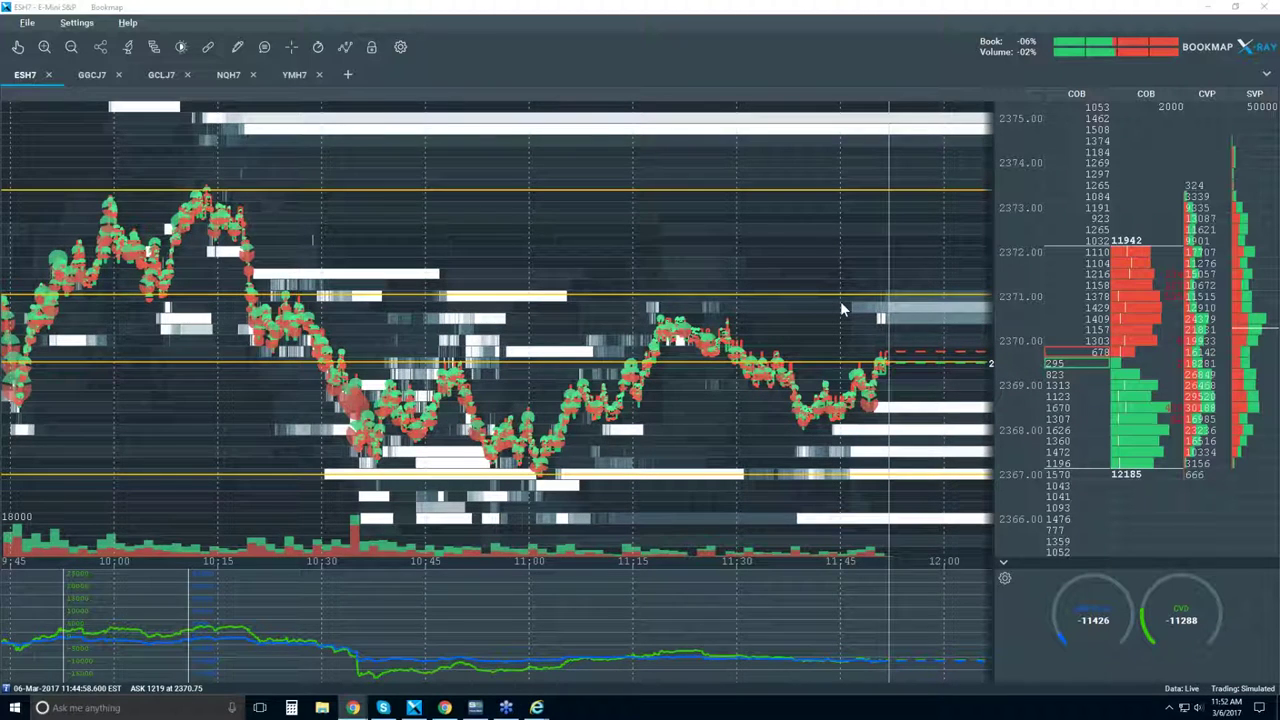
scroll(842, 320, "down", 2)
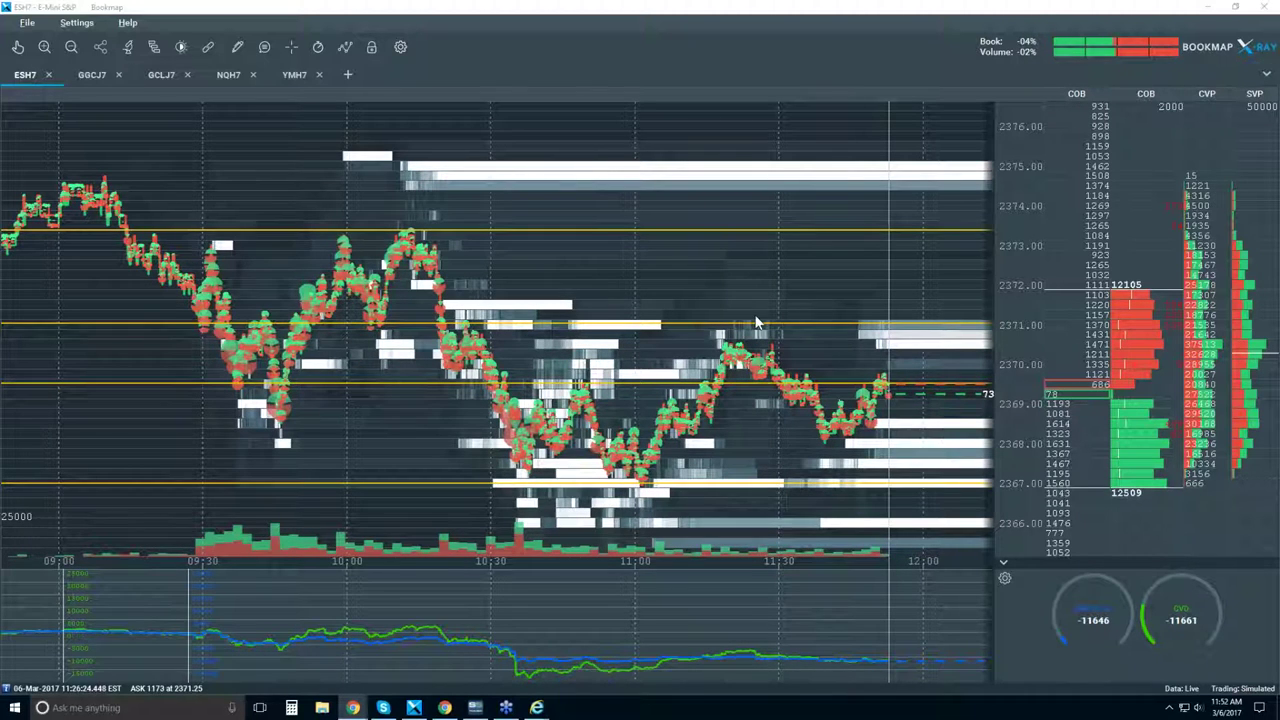
Step: Inspect the detailed price action and traded volume between 2368 and 2371 from about 11:15 to 11:50
scroll(726, 320, "up", 10)
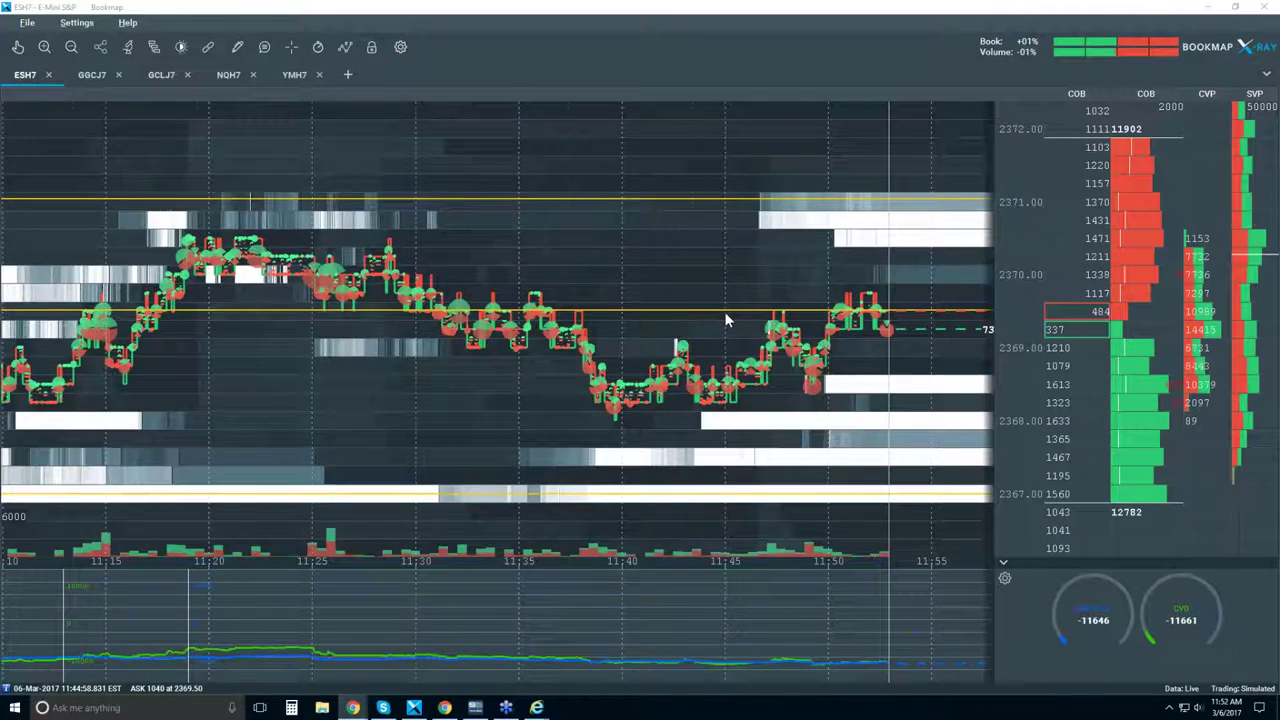
scroll(726, 318, "up", 1)
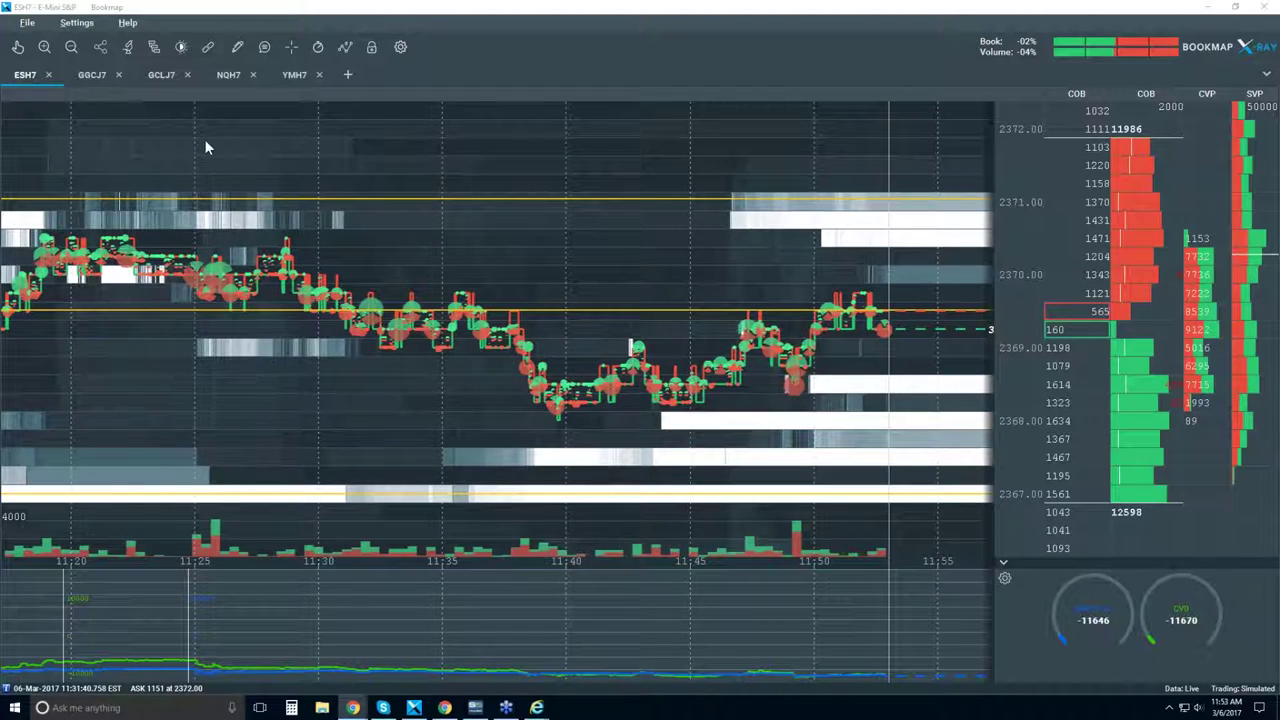
scroll(721, 270, "down", 5)
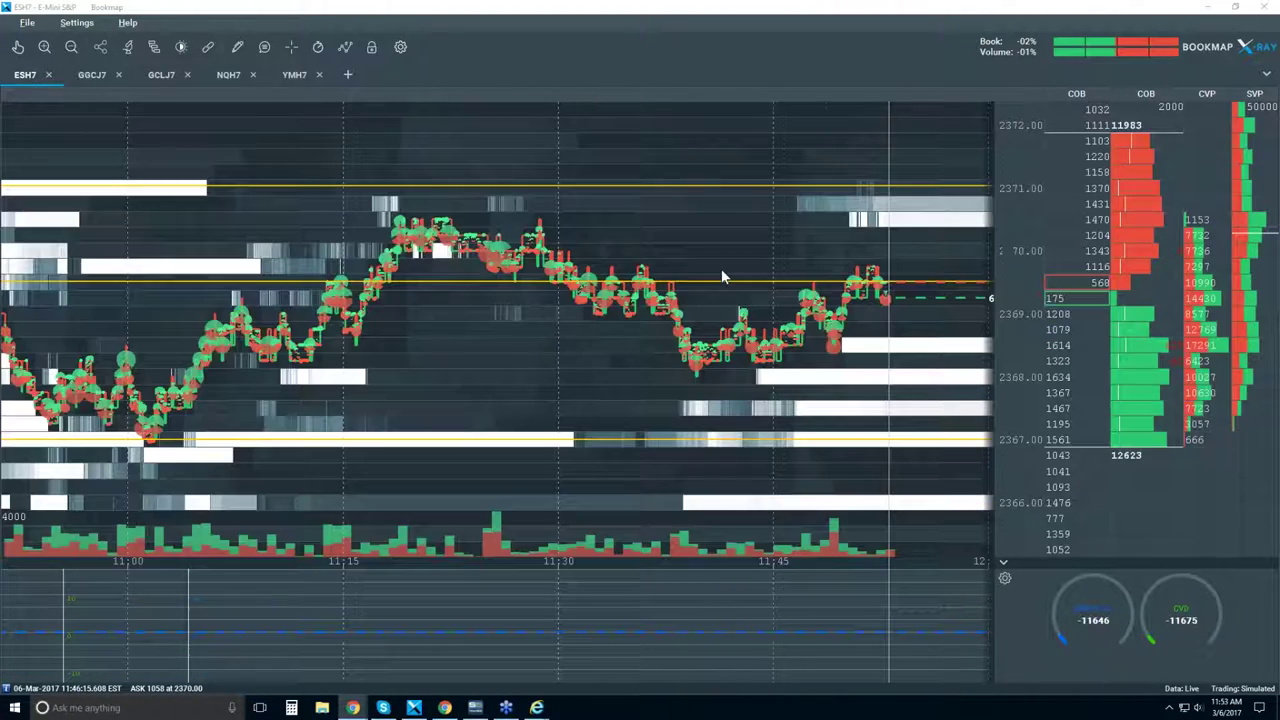
Step: Review the wider ESH7 chart, checking the liquidity above 2370 and below 2369 around the current price
scroll(721, 268, "down", 3)
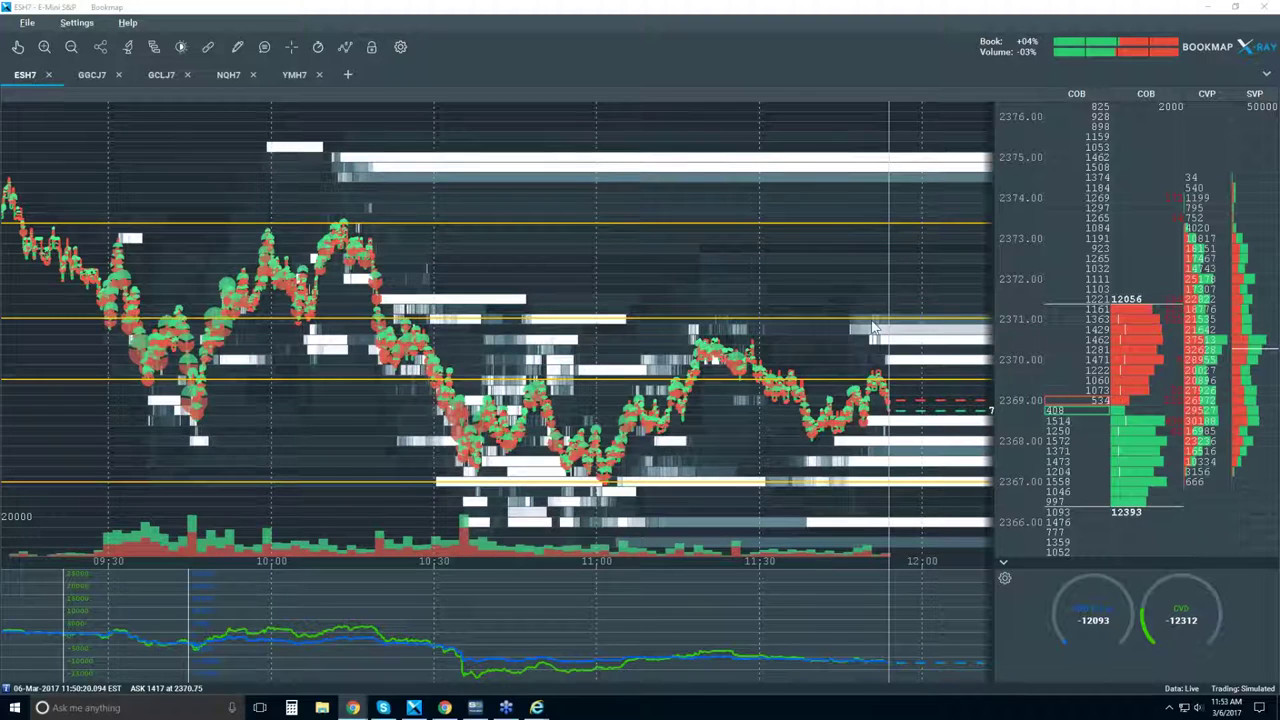
scroll(950, 290, "up", 3)
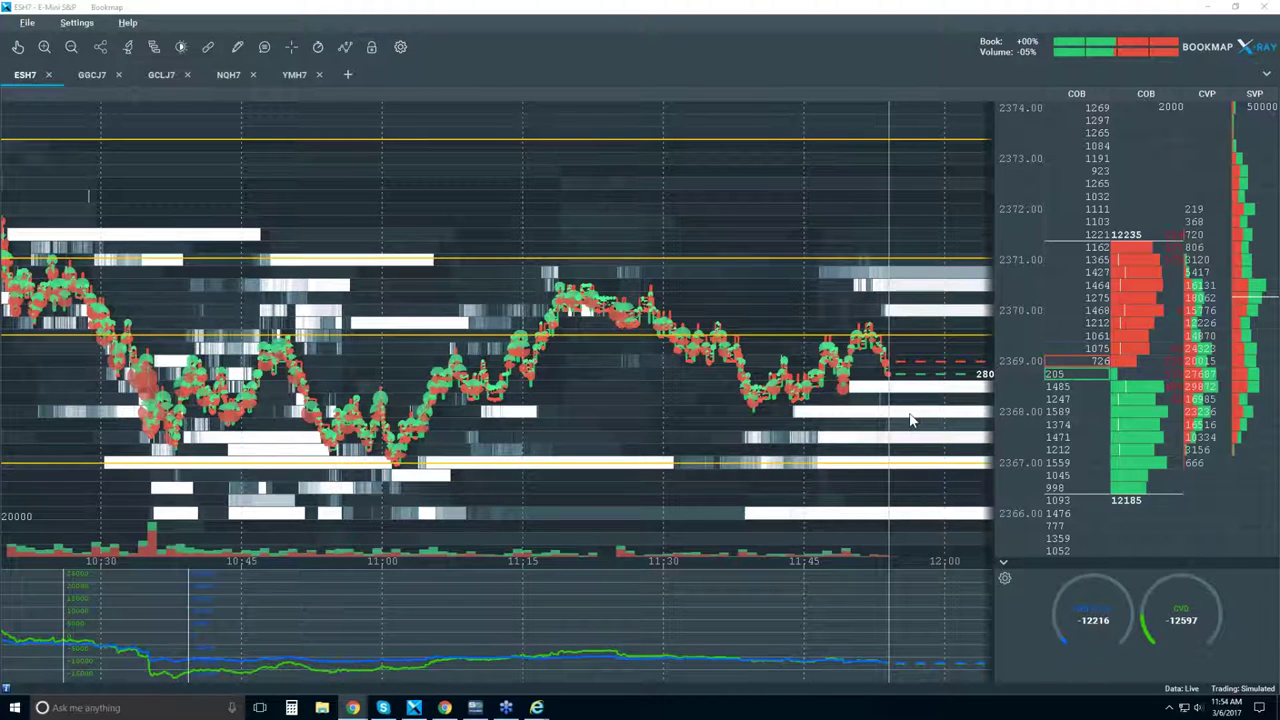
scroll(870, 405, "down", 3)
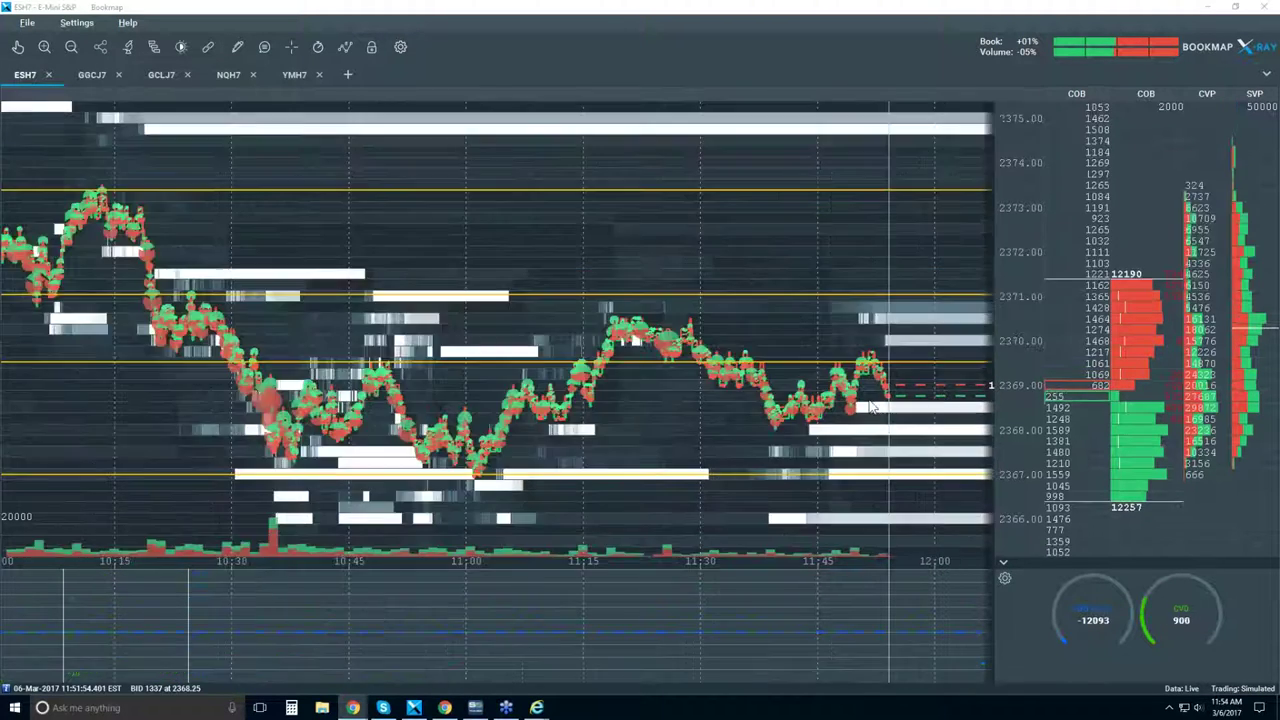